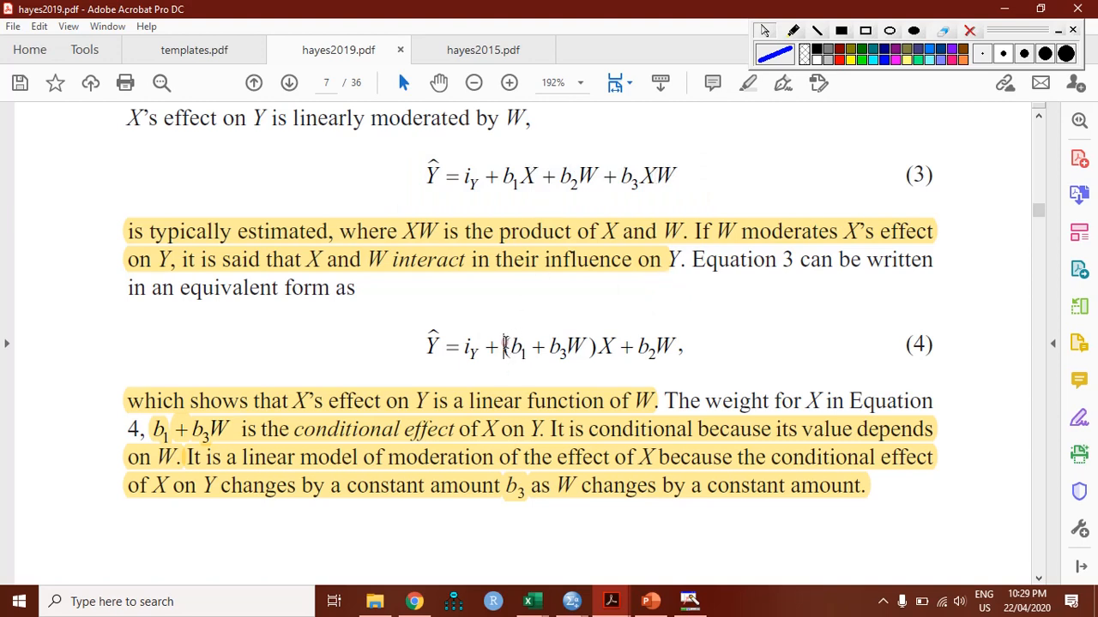
drag(505, 343, 581, 354)
click(542, 380)
click(714, 362)
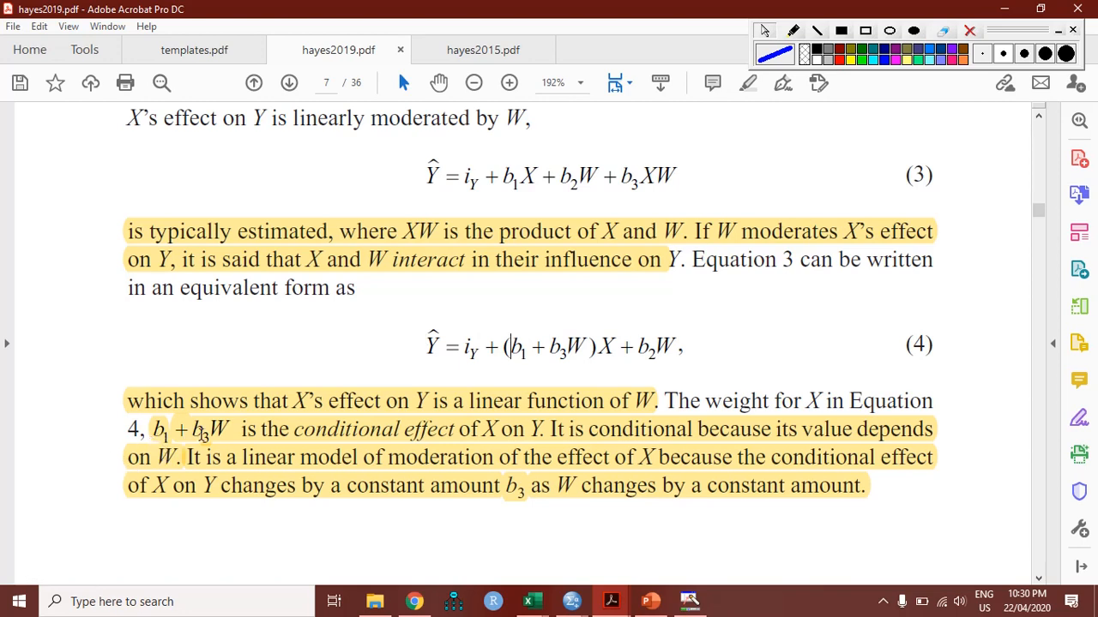
Underline b1 + b3W, "conditional effect of X on" and "b3 as W changes by a constant amount" in blue, and clear the annotations
click(793, 30)
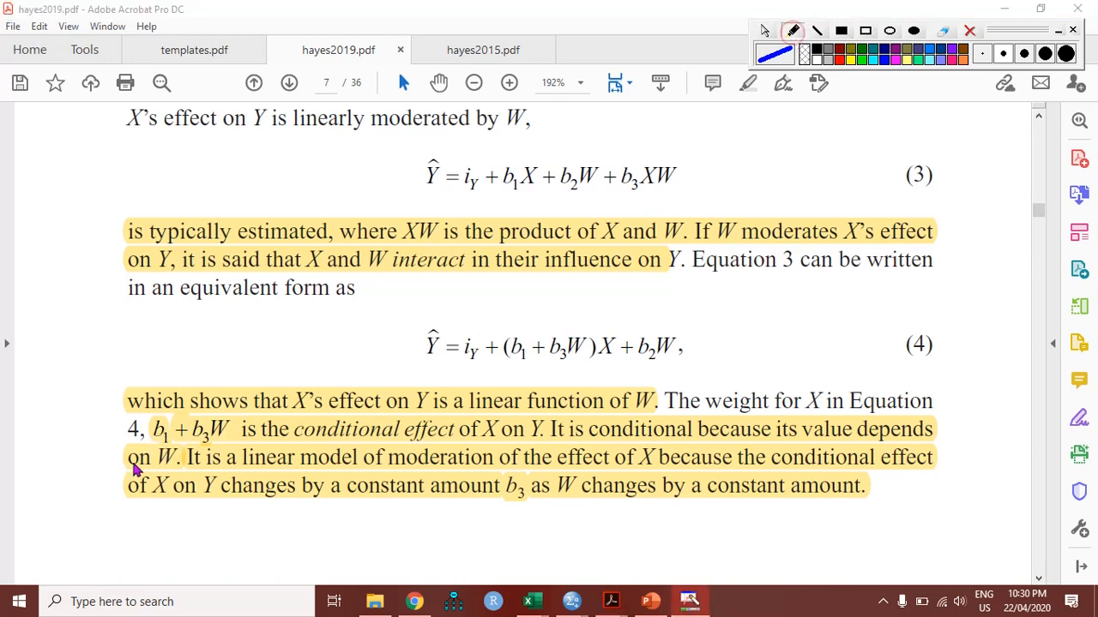
drag(143, 445, 225, 446)
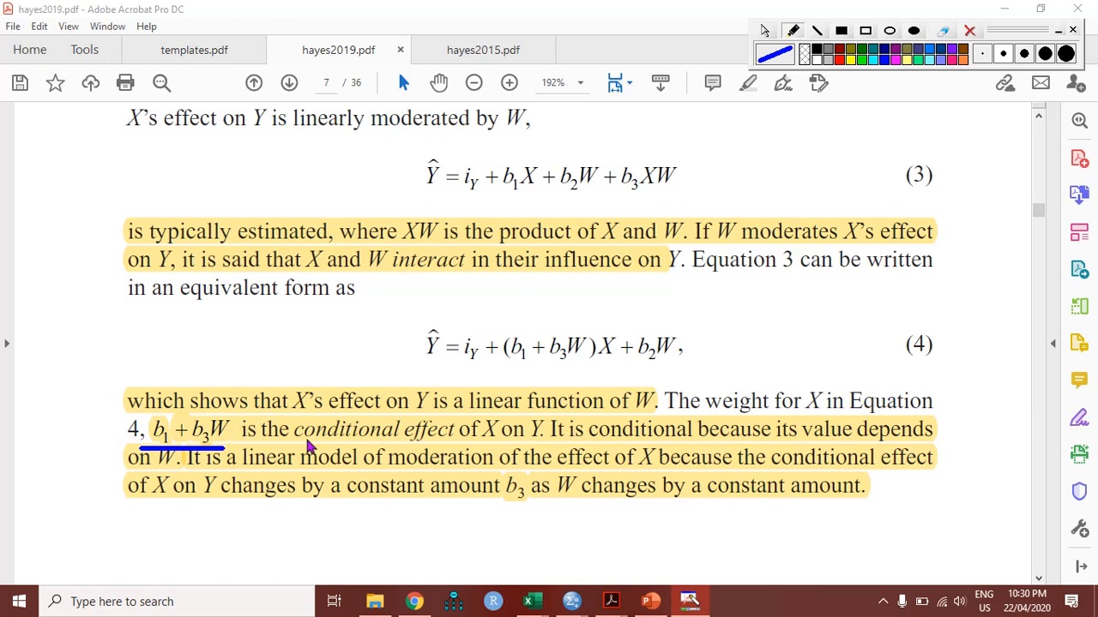
drag(296, 442, 526, 441)
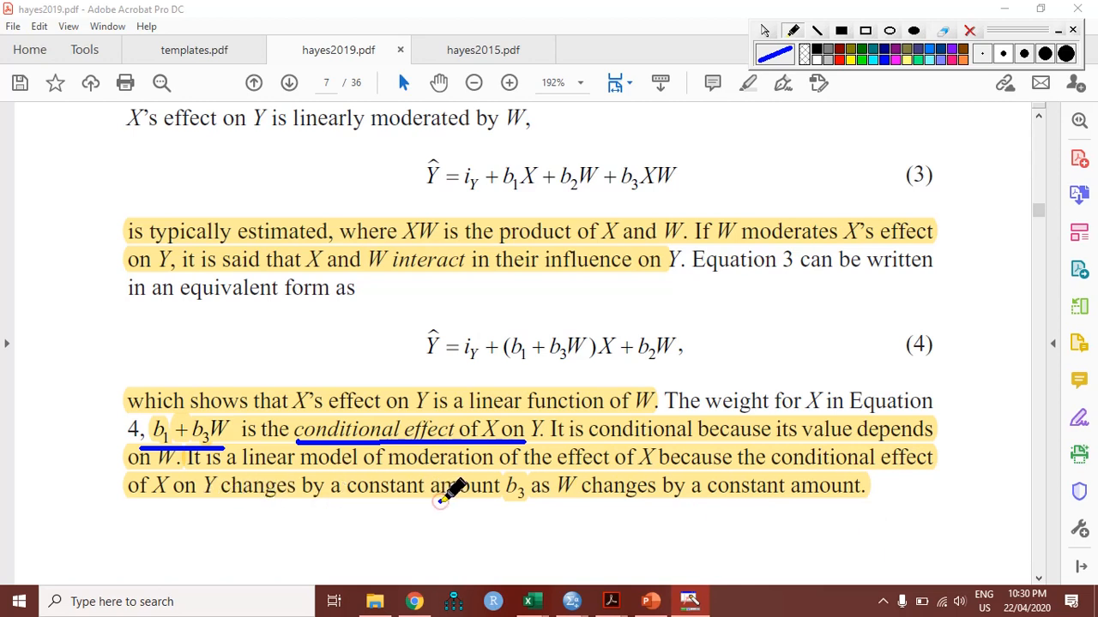
drag(438, 502, 834, 501)
click(969, 32)
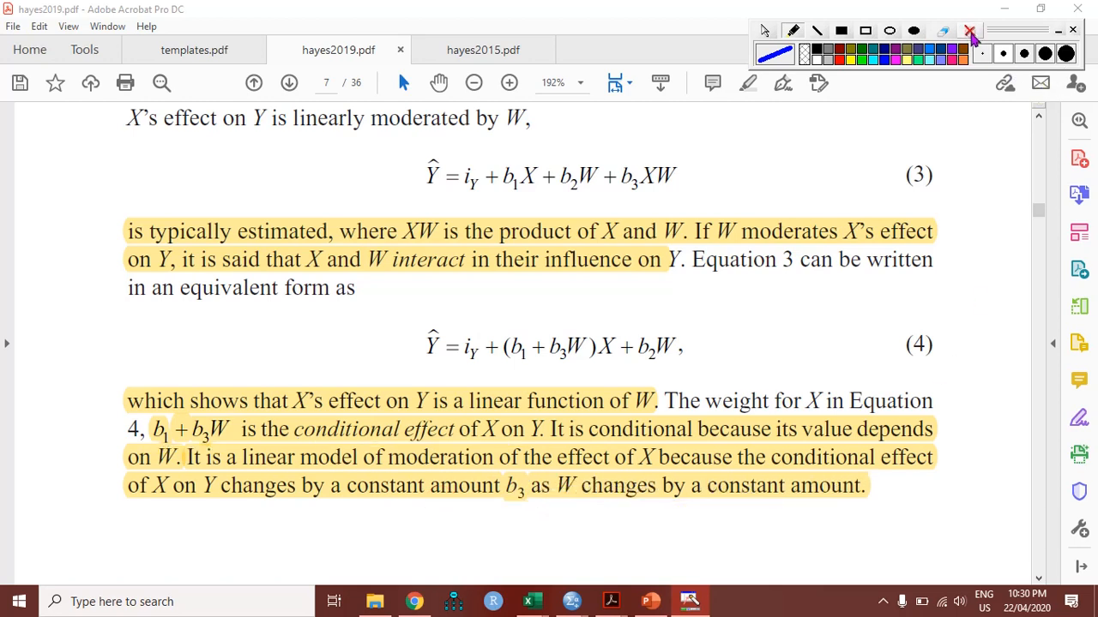
On page 8, underline the sentence starting "When b3 is zero" with a red pen, and clear the annotation
click(1039, 579)
scroll(1038, 581, down, 10)
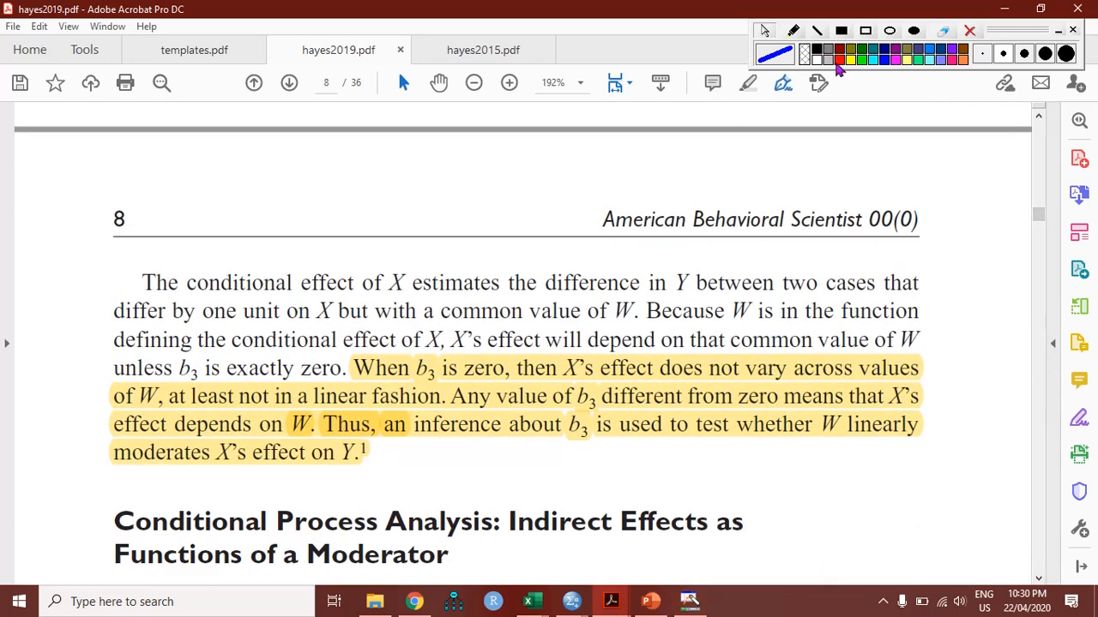
click(840, 59)
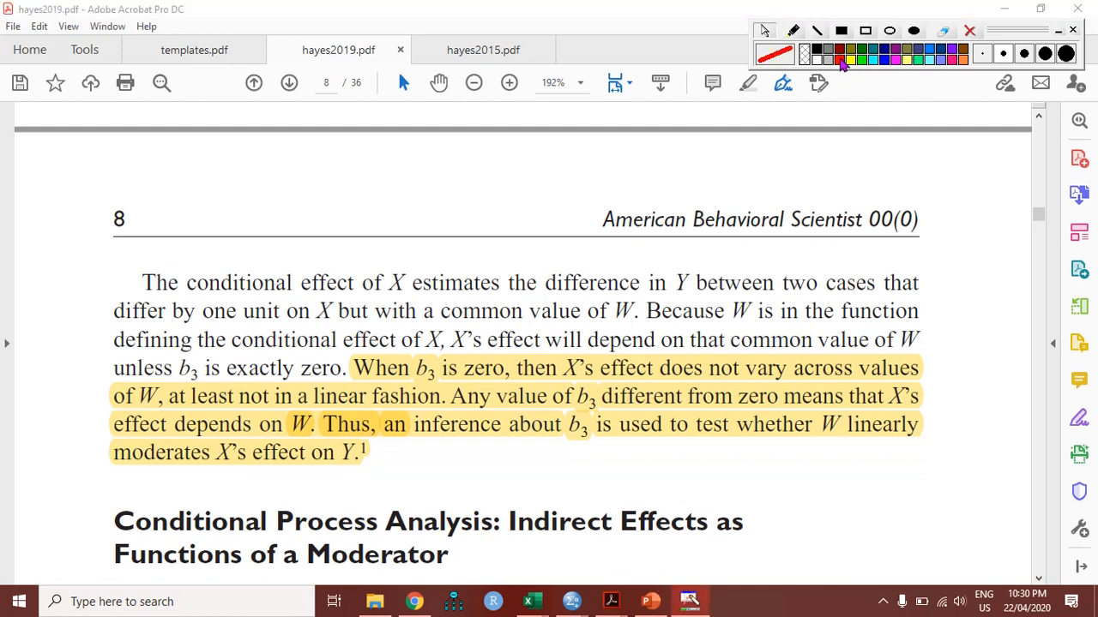
click(793, 30)
drag(349, 384, 914, 377)
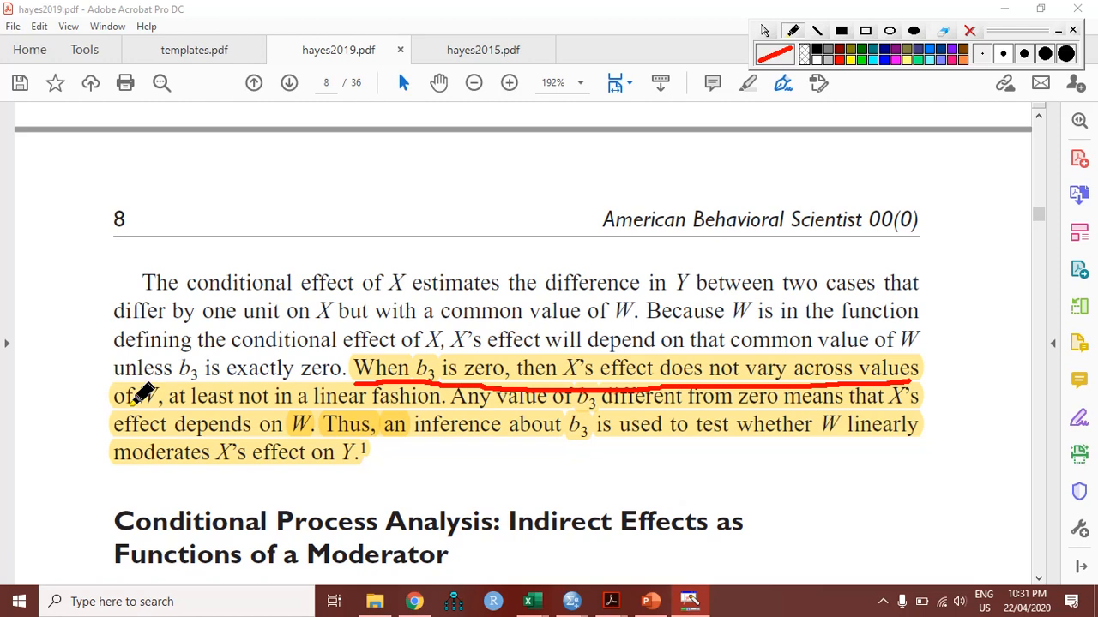
drag(116, 407, 446, 408)
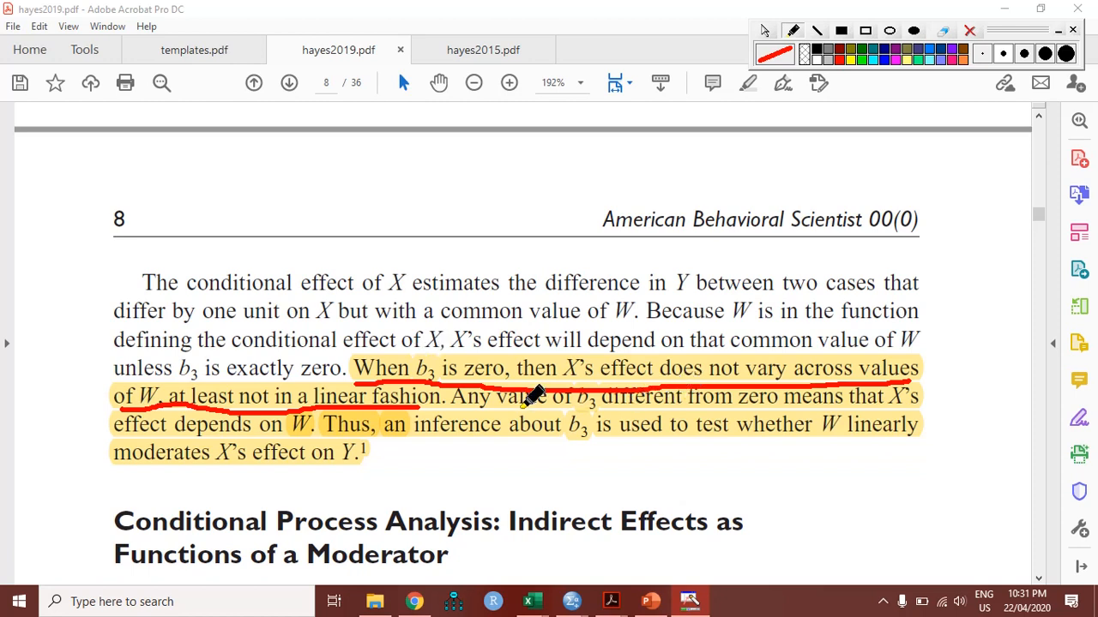
click(969, 31)
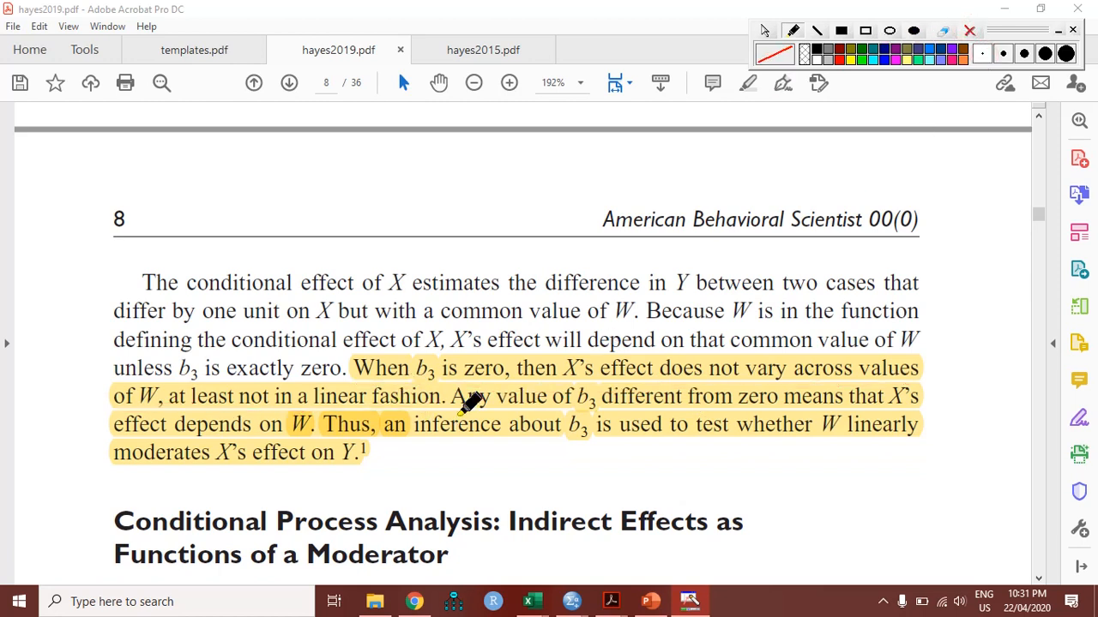
Underline "Any value of b3 different from zero means that X's" and "whether W linearly moderates X's effect on Y" in red
drag(453, 414, 911, 407)
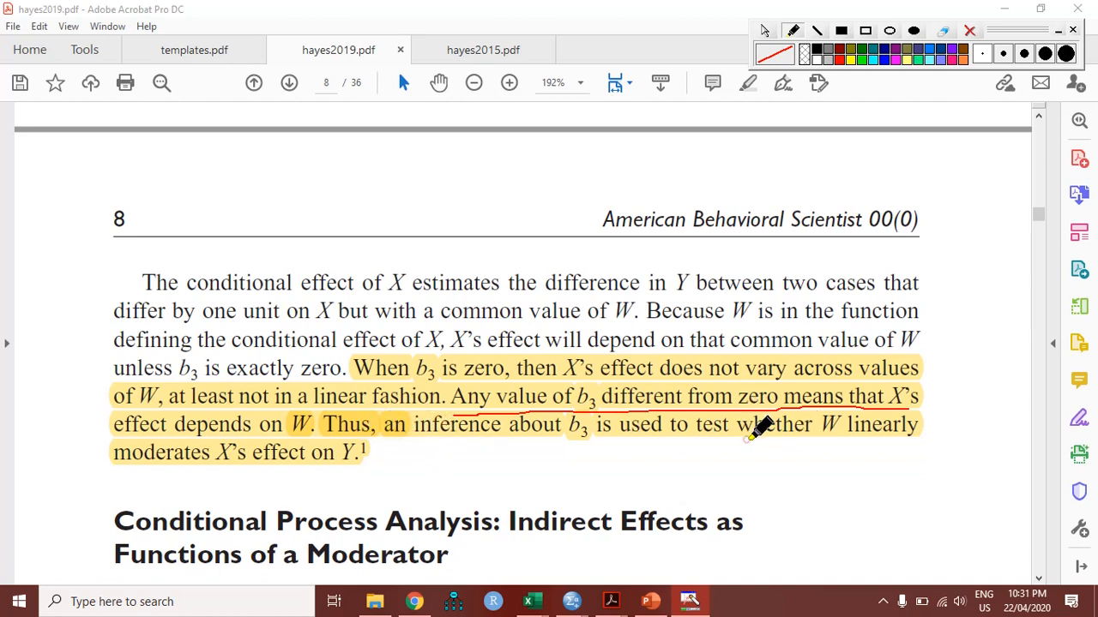
drag(748, 439, 894, 439)
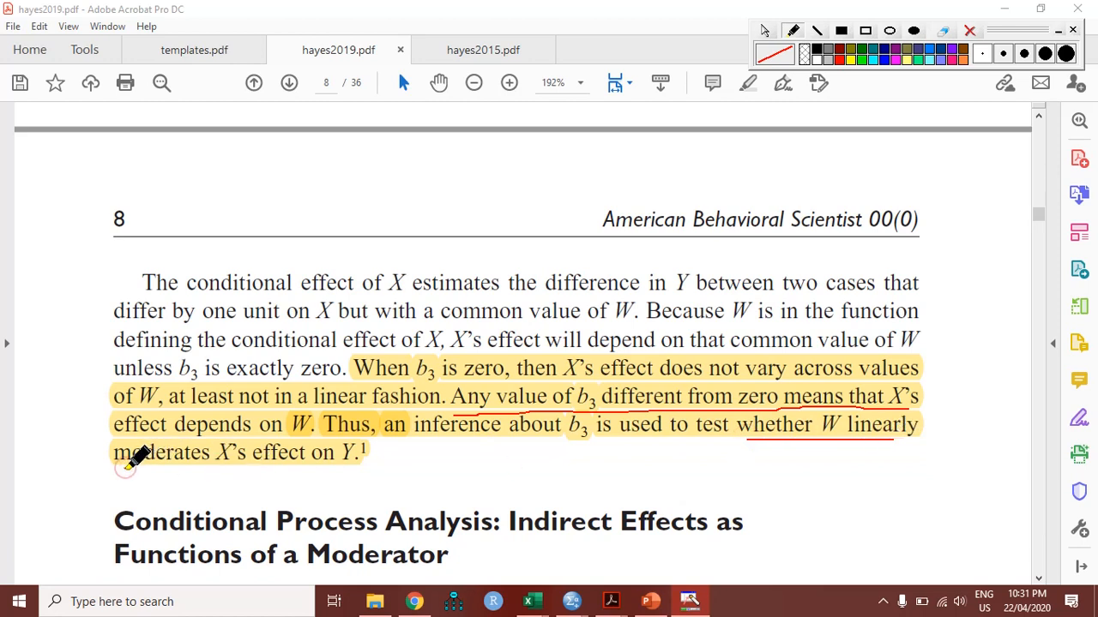
drag(124, 467, 370, 468)
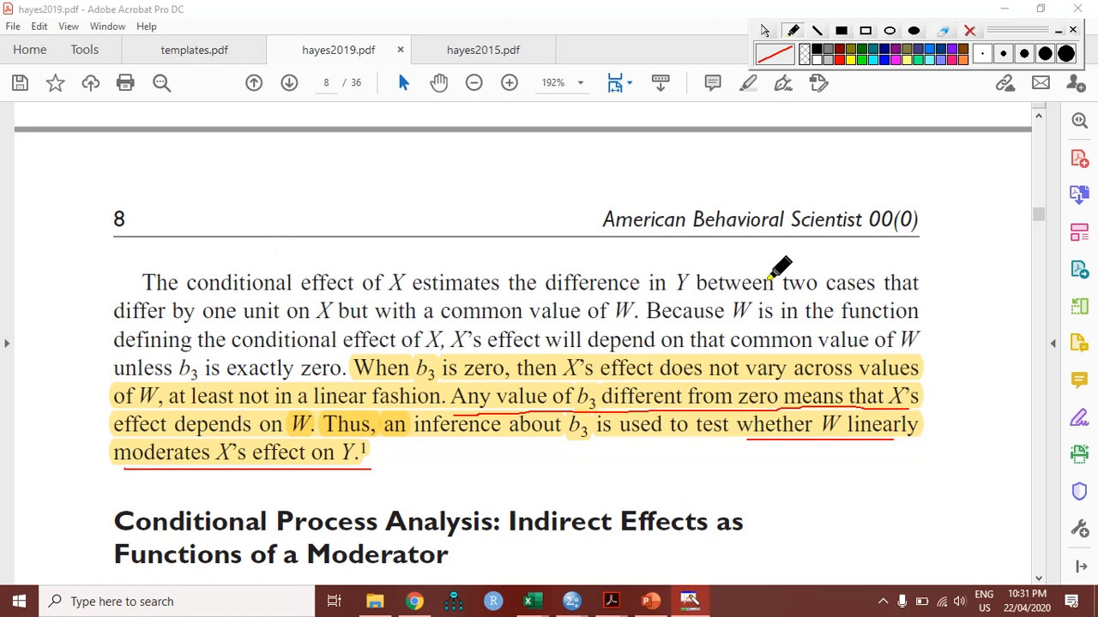
key(Escape)
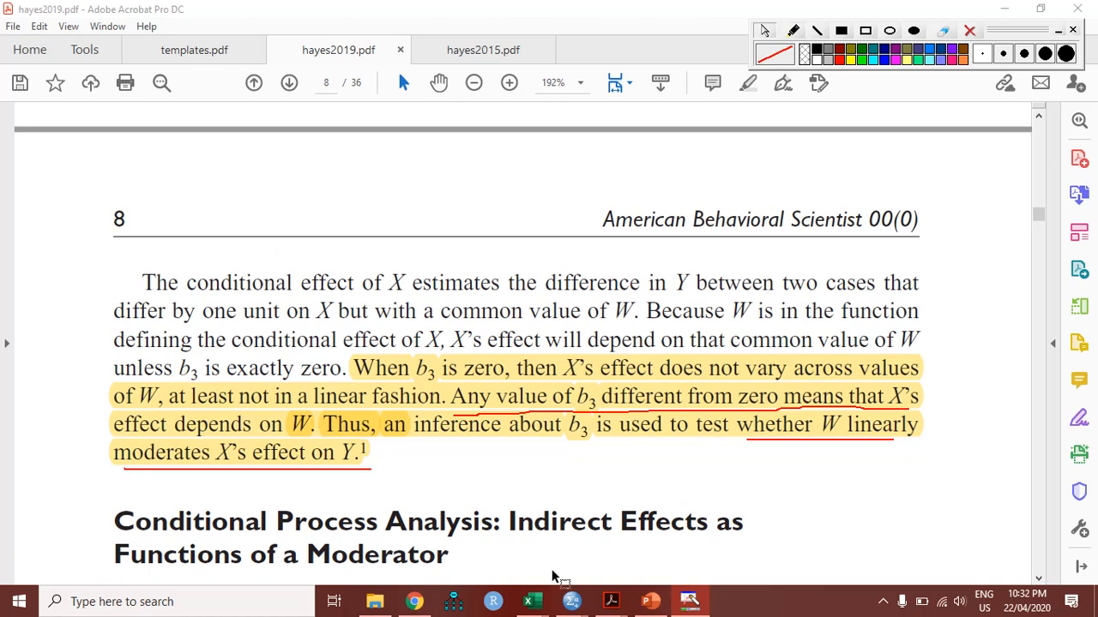
Switch to the Amos tutorial data.sav dataset in SPSS and clear the leftover pen annotations from the screen
mouse_move(572, 603)
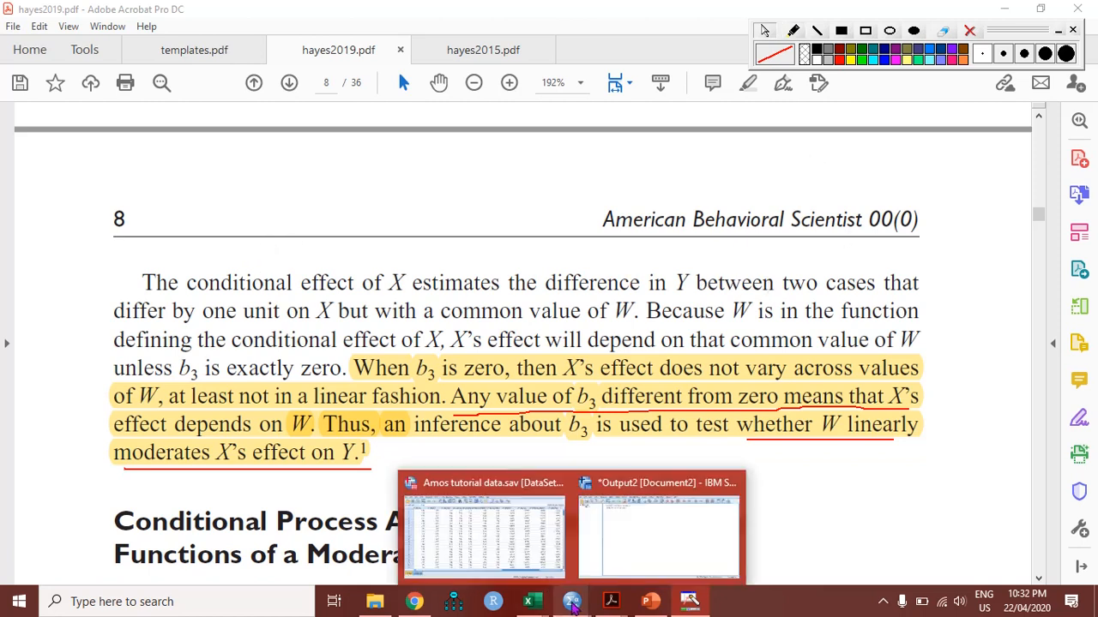
click(511, 525)
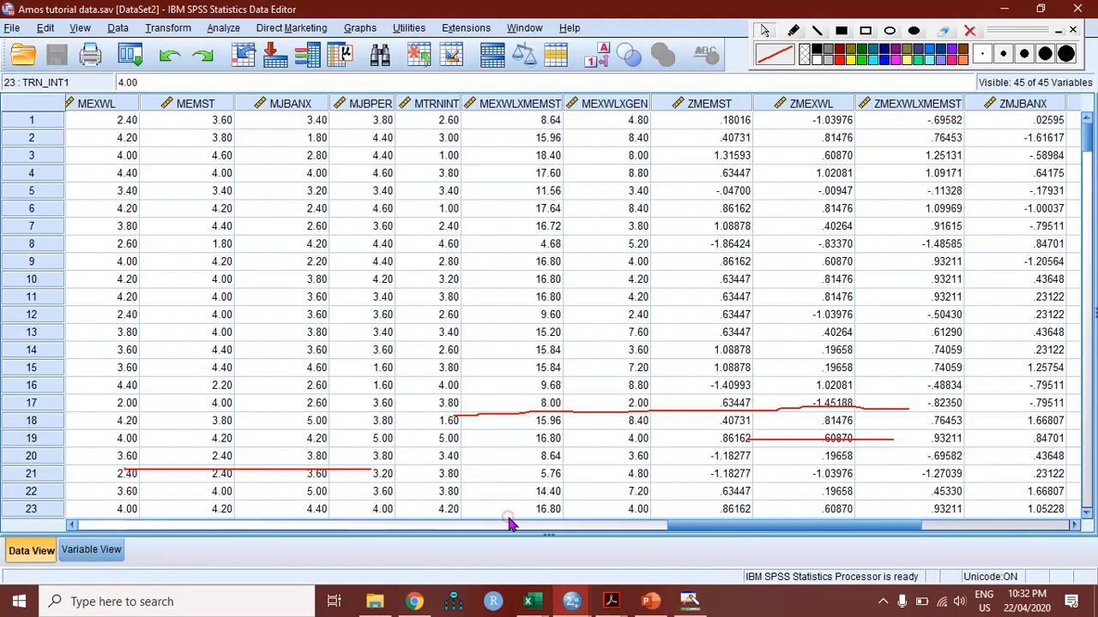
click(969, 31)
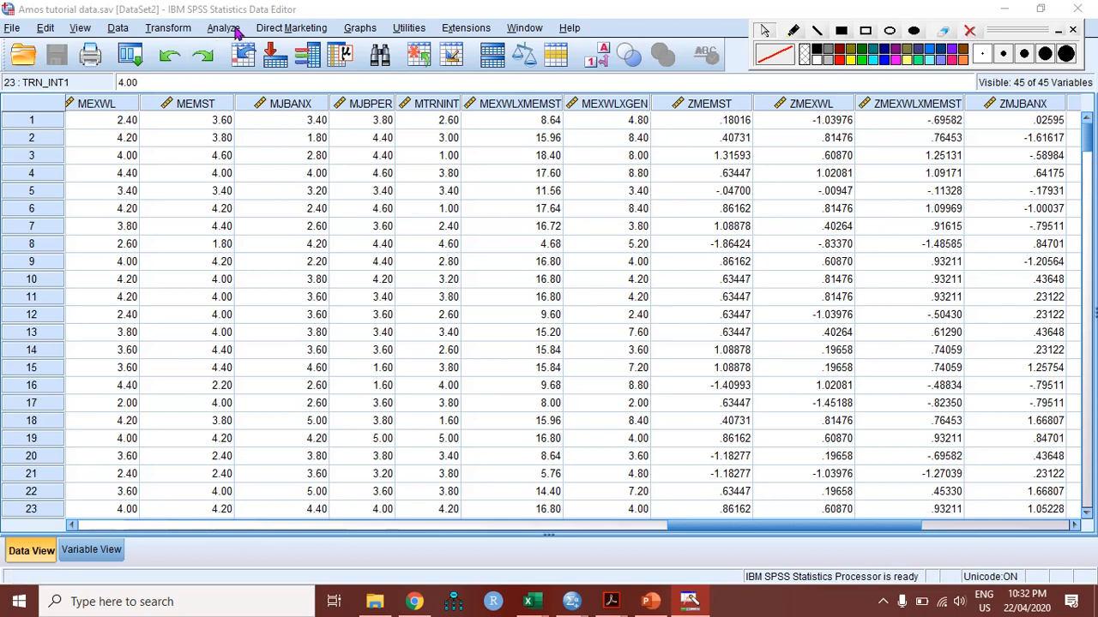
click(234, 28)
click(225, 28)
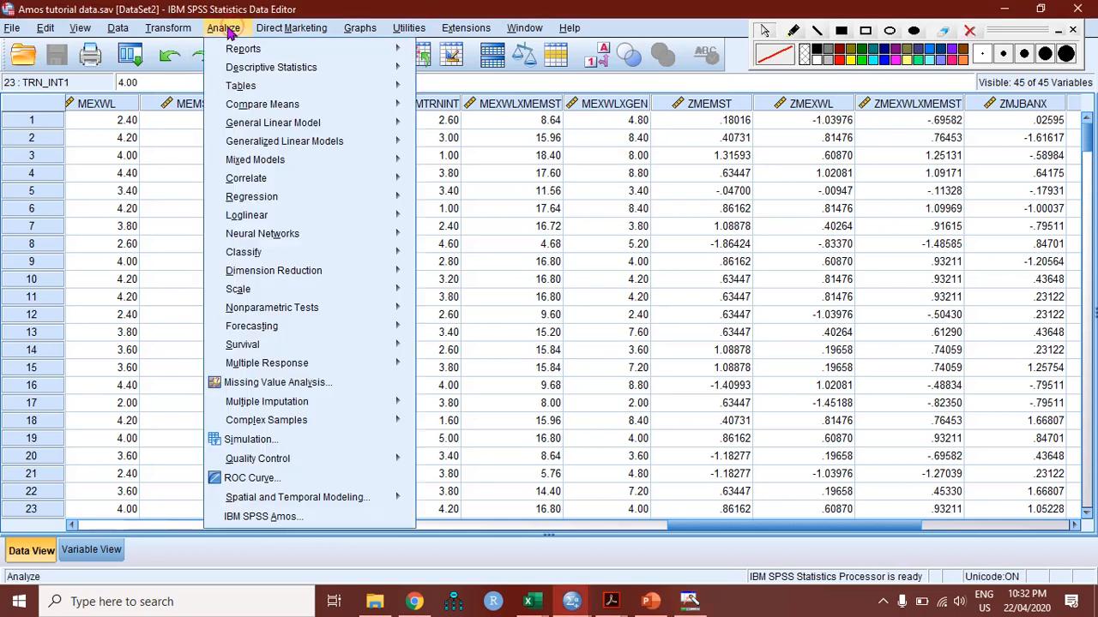
click(229, 30)
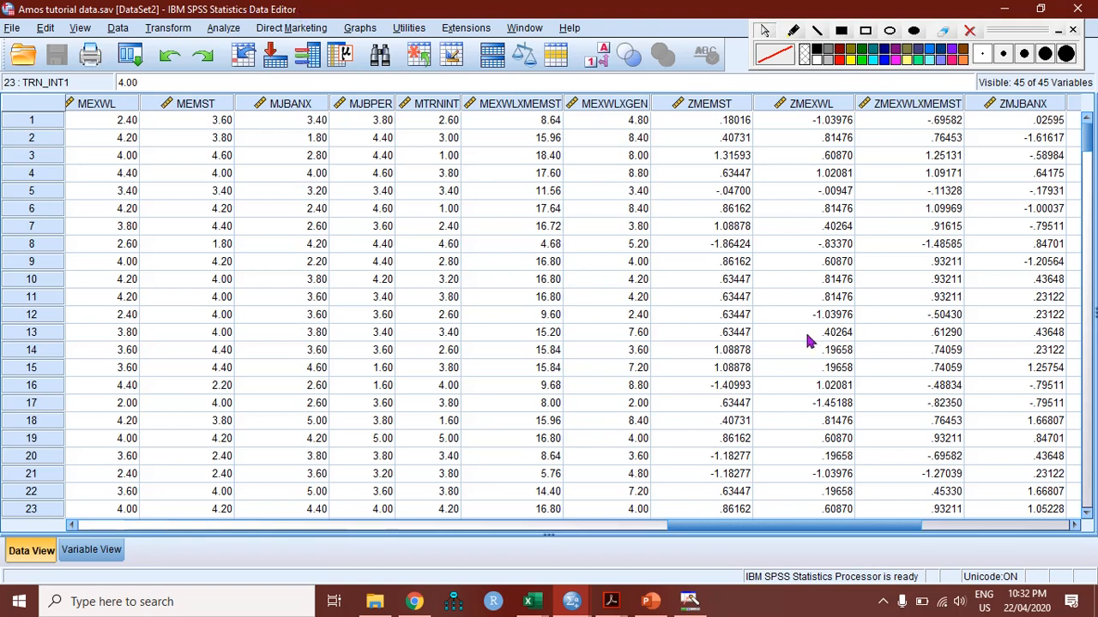
Examine the MTRNINT, MEXWL, MEMST and MJBANX columns in the dataset as the variables for the moderation model
drag(825, 524, 638, 523)
click(420, 526)
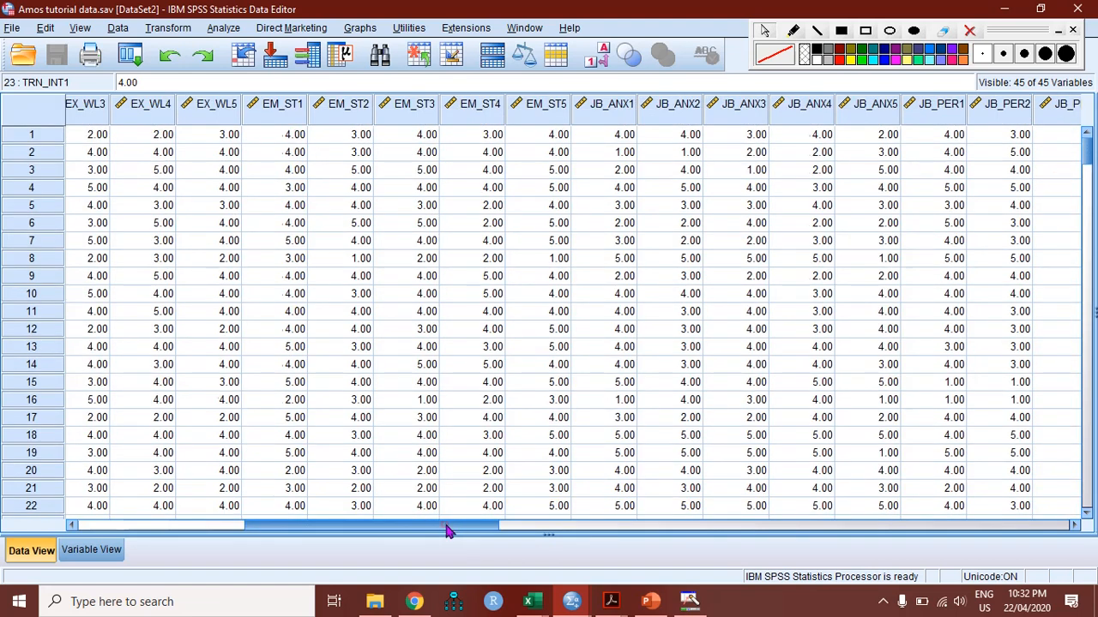
drag(446, 531, 827, 537)
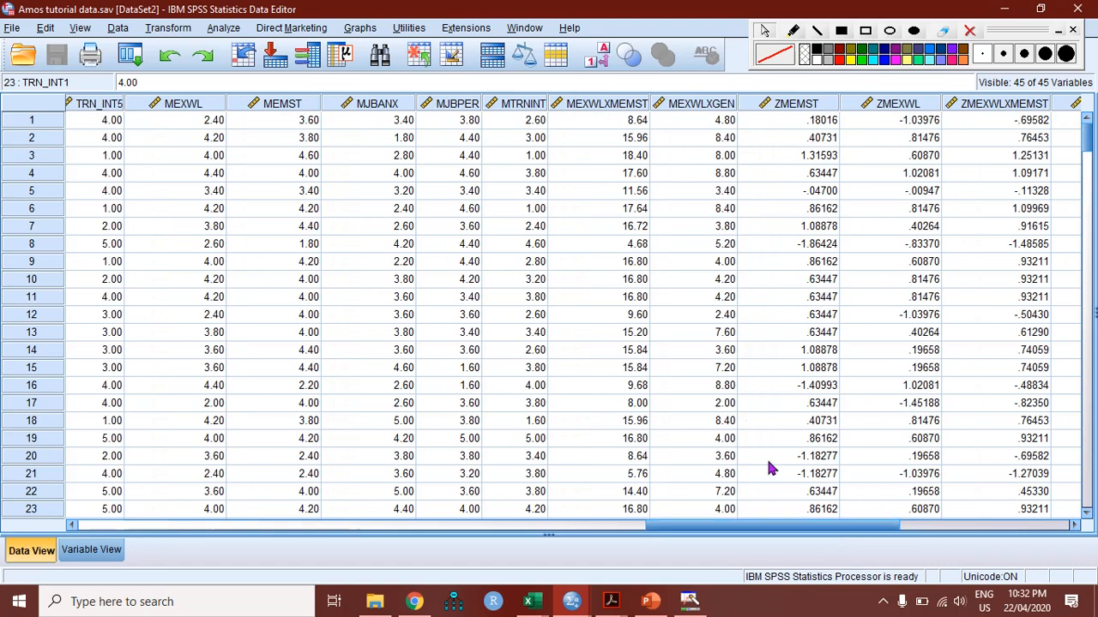
click(535, 105)
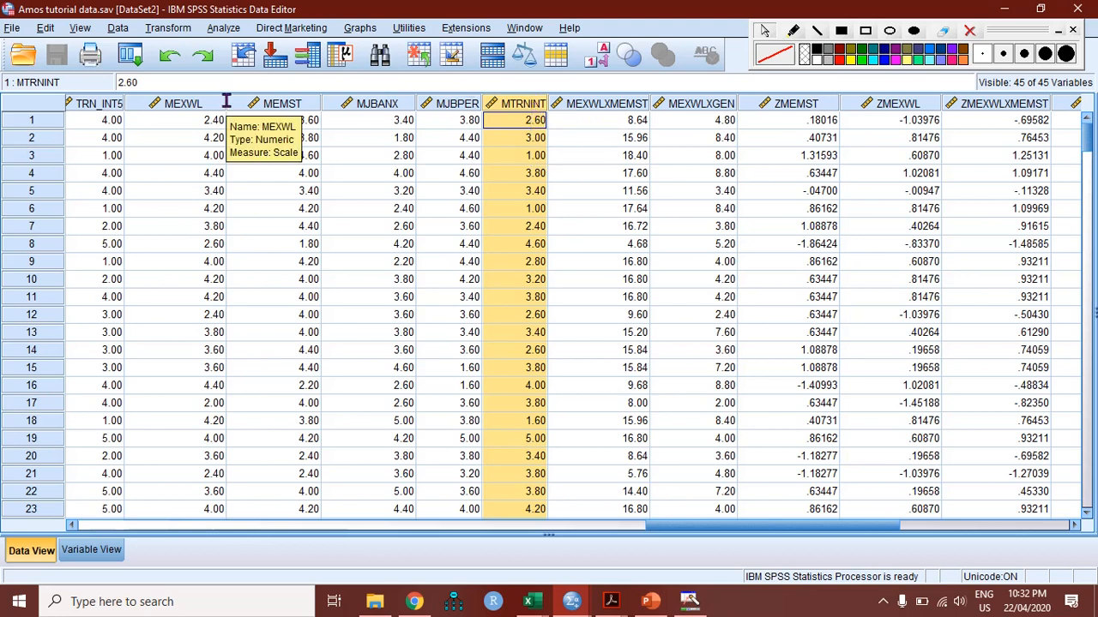
click(195, 103)
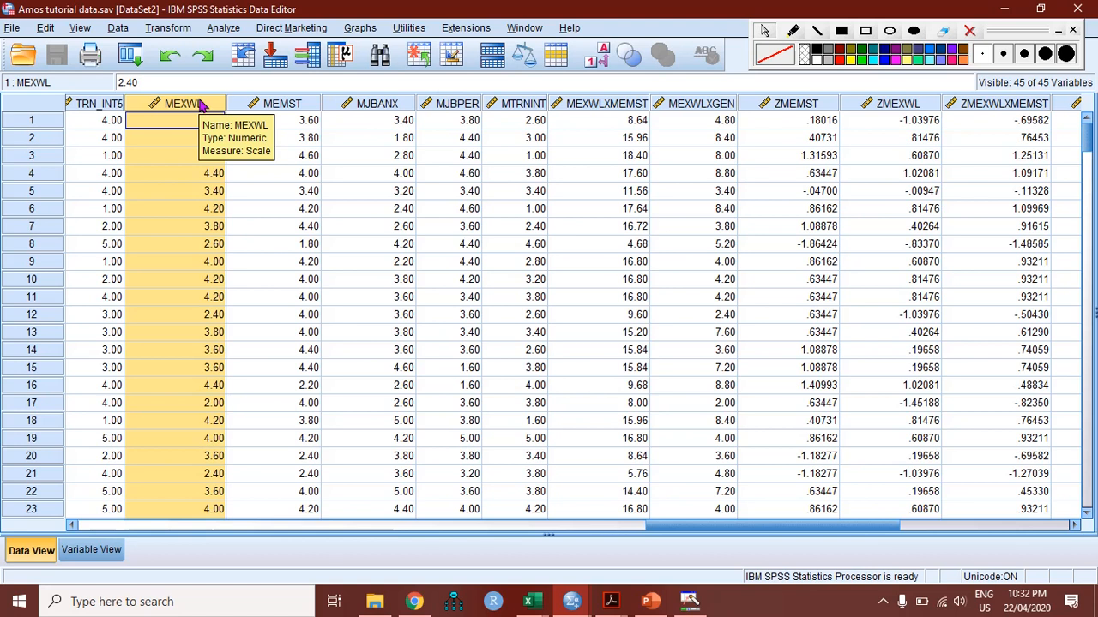
click(526, 103)
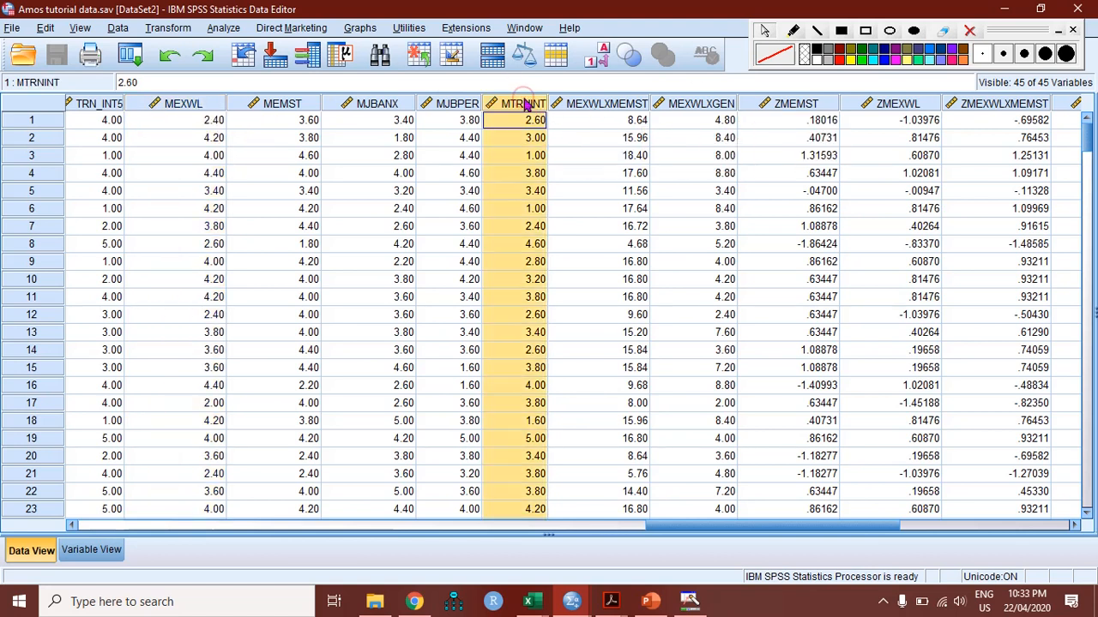
click(209, 103)
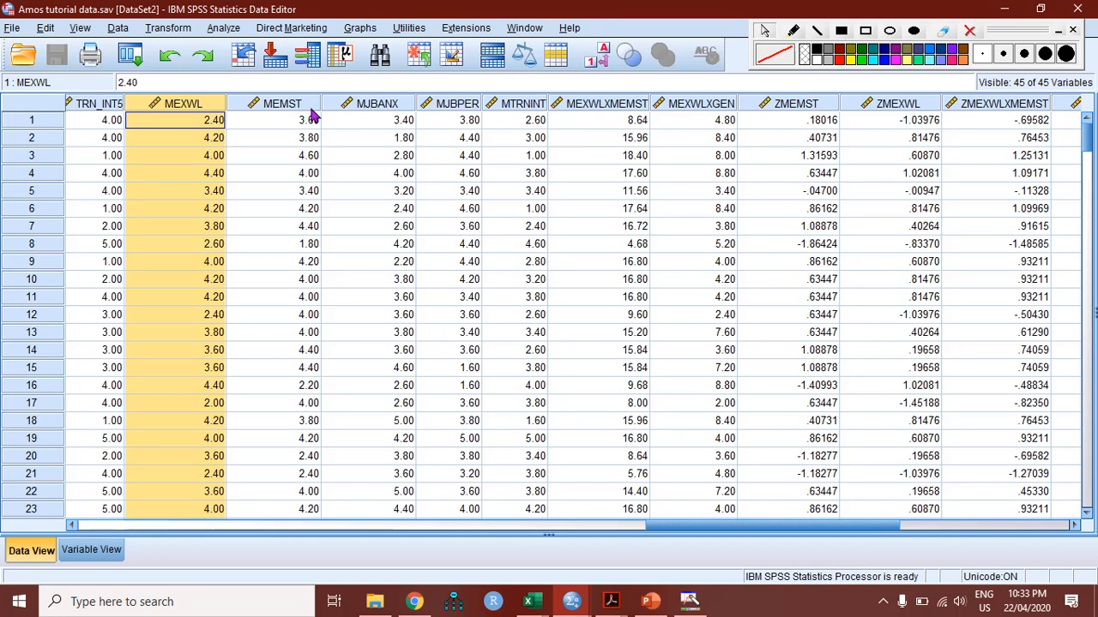
click(376, 104)
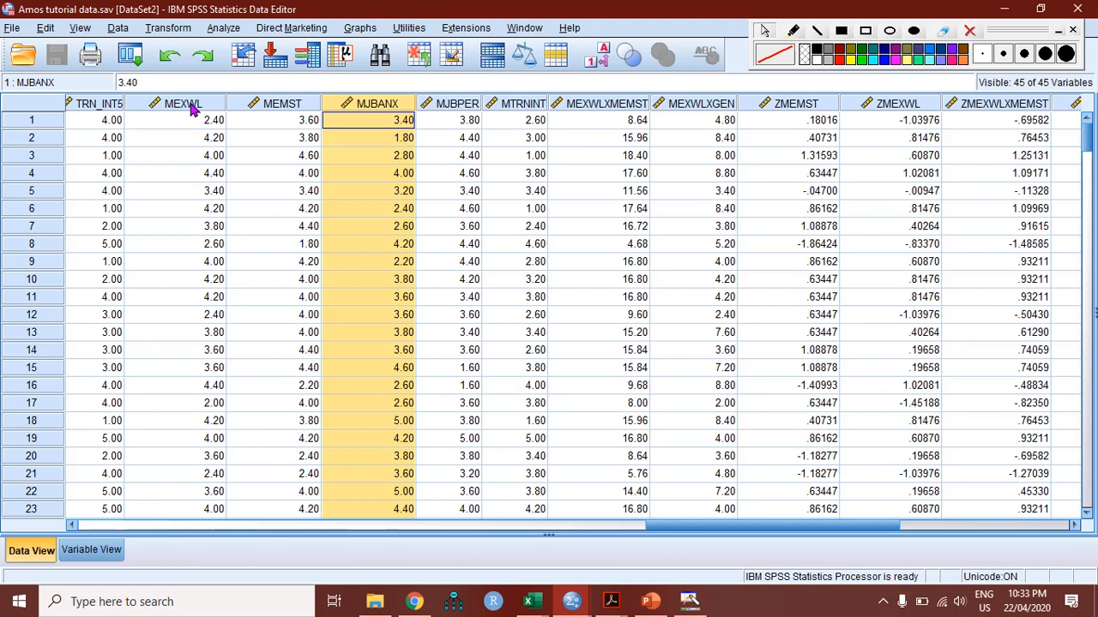
drag(718, 534, 695, 549)
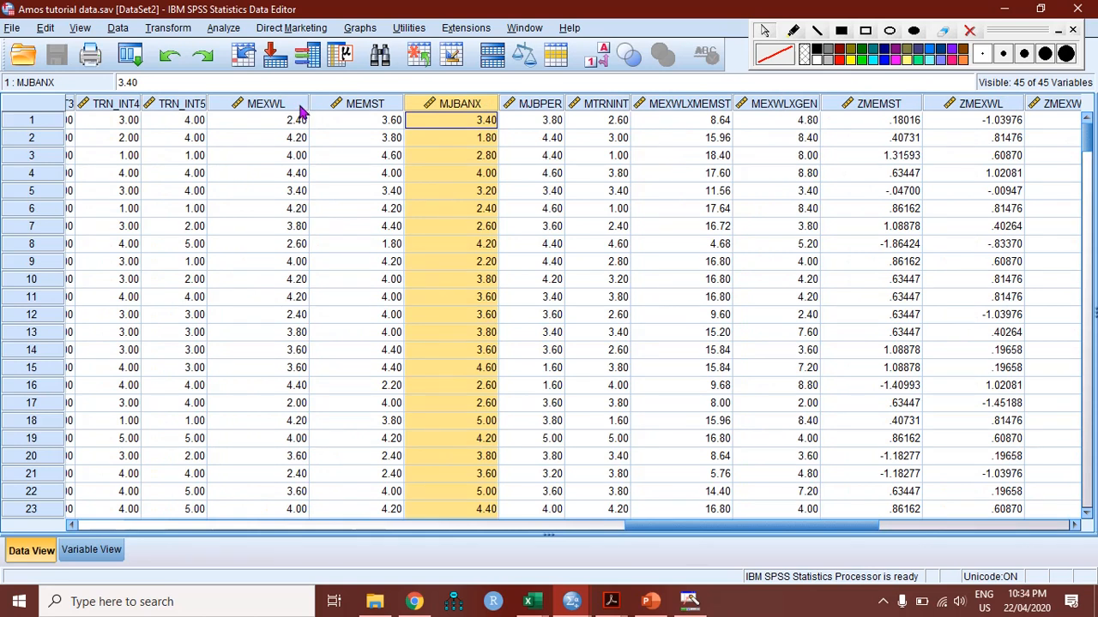
mouse_move(300, 109)
drag(711, 527, 725, 532)
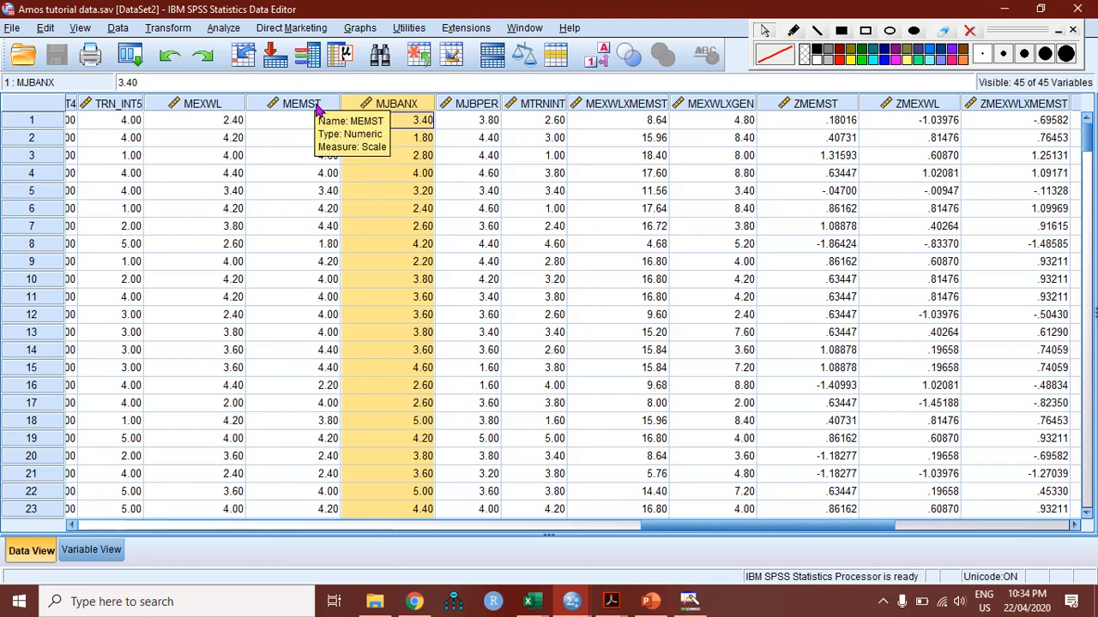
Open the PROCESS v3.3 regression procedure for the dataset
click(230, 30)
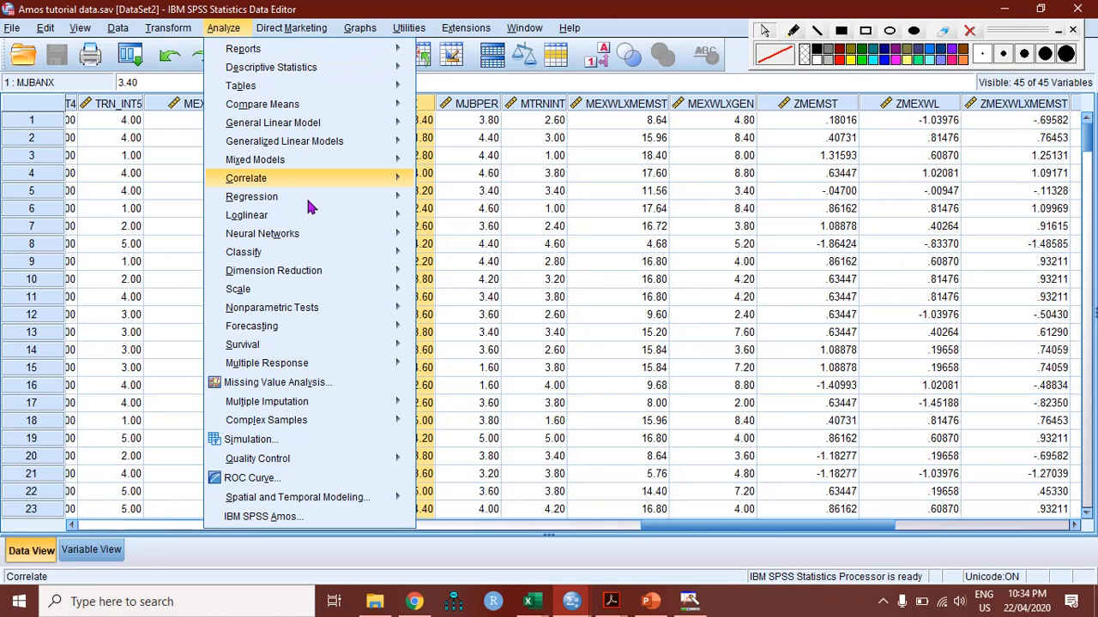
mouse_move(306, 195)
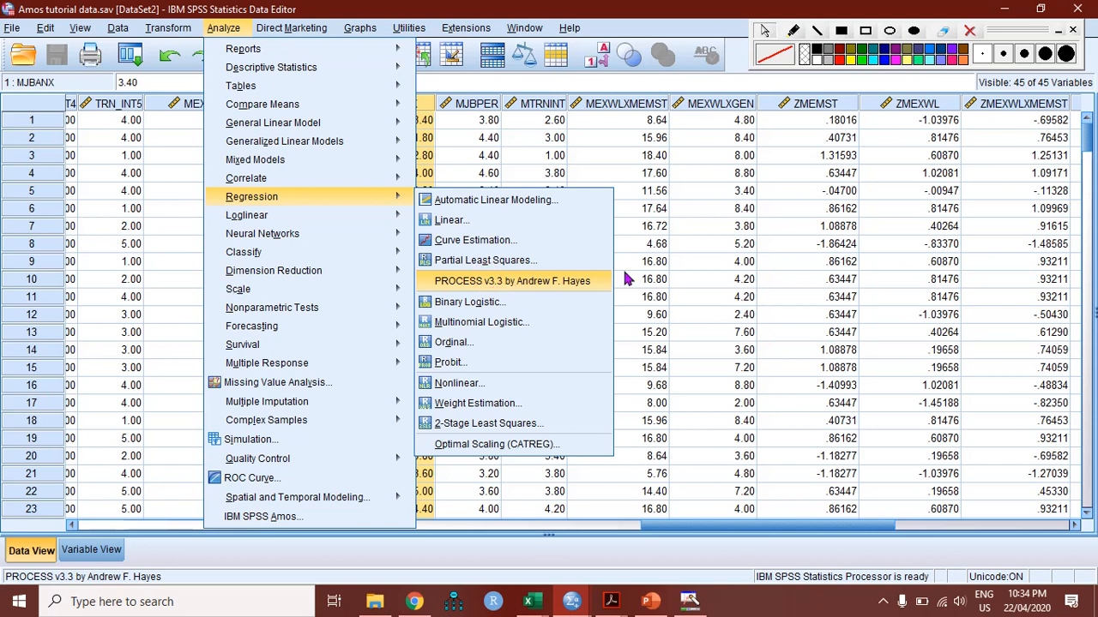
click(551, 287)
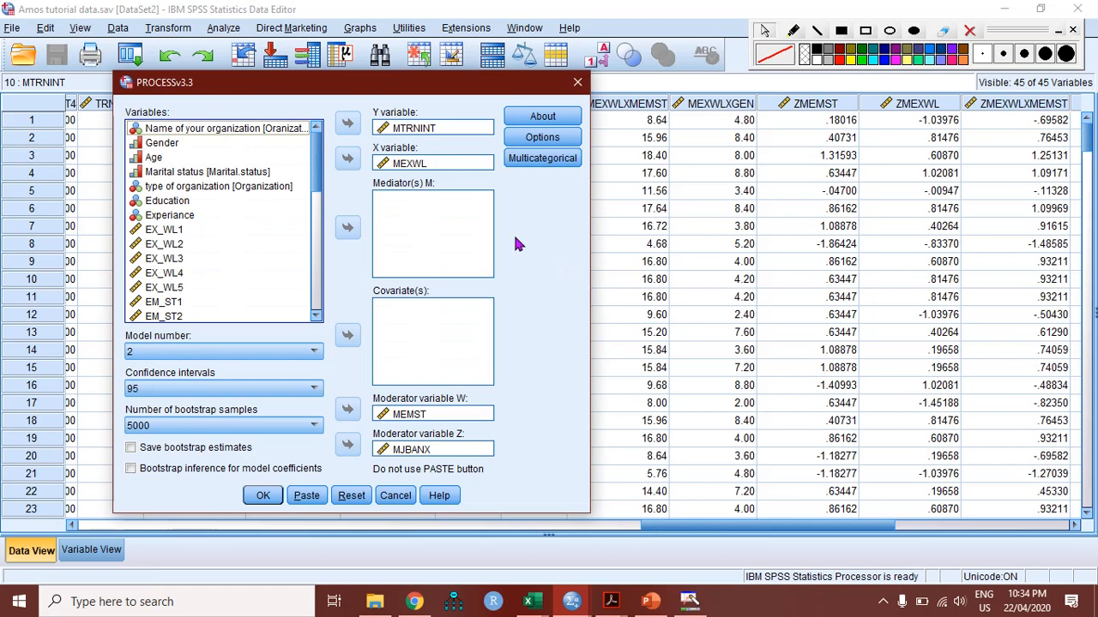
Remove MTRNINT as Y variable and MEXWL as X variable, and reset the remaining PROCESS settings to their defaults
click(379, 128)
click(347, 124)
click(408, 163)
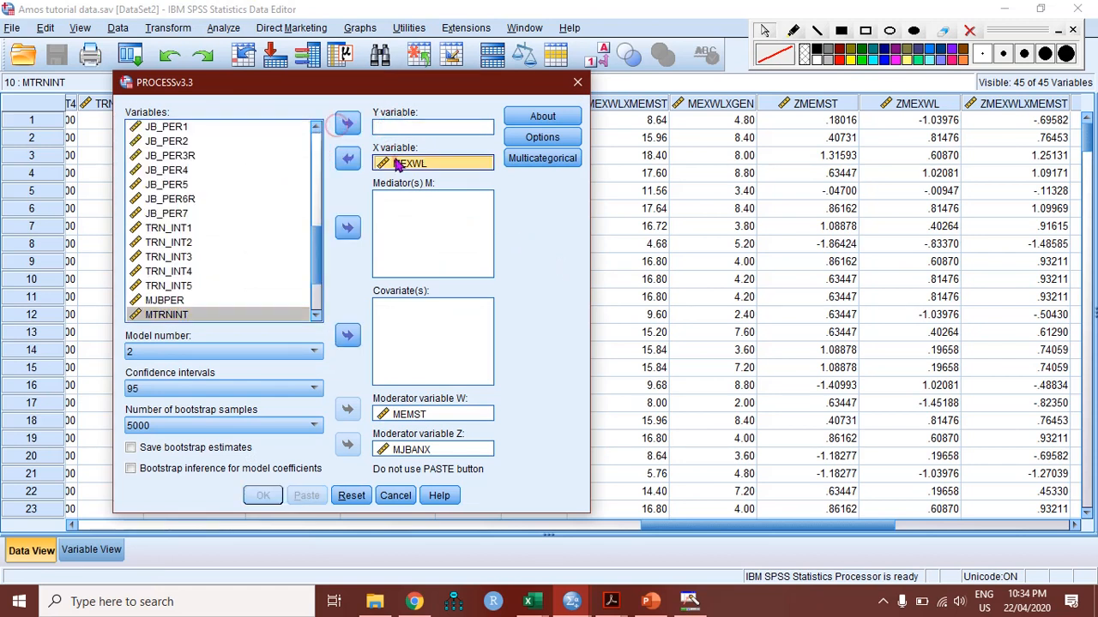
click(347, 157)
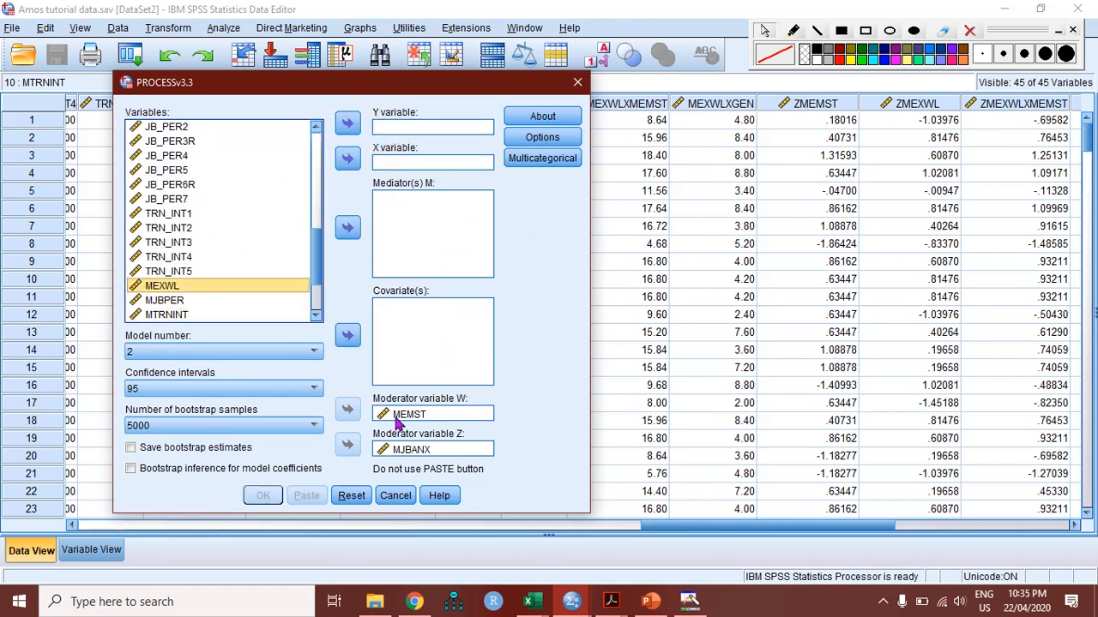
click(355, 496)
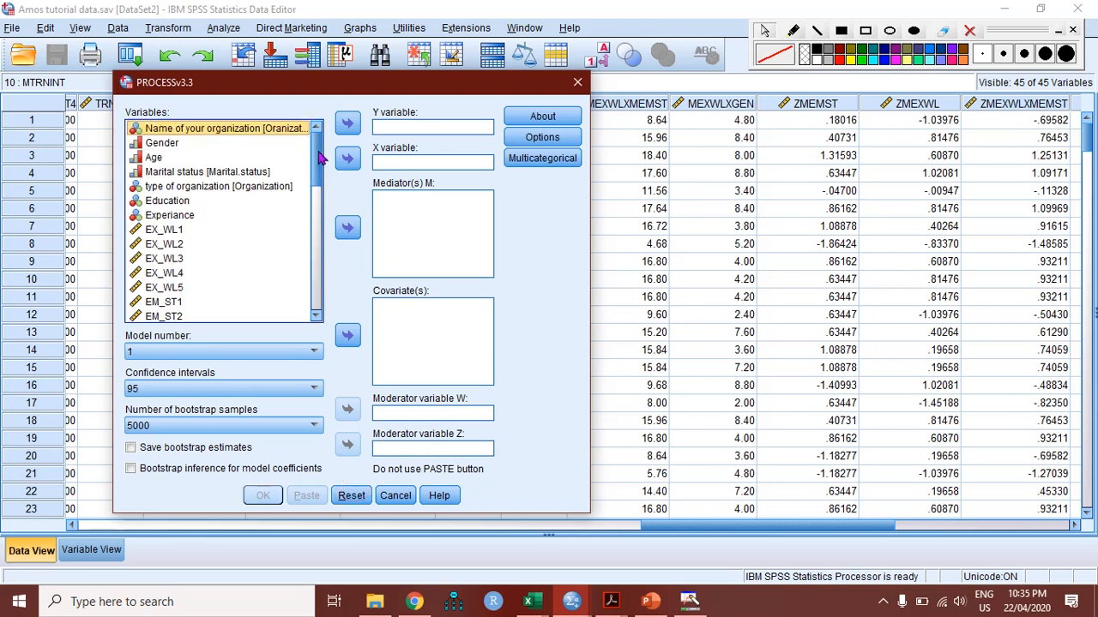
Examine the composite variables available in PROCESS alongside the dataset's columns and variable definitions, moving the dialog aside as needed
drag(317, 158, 319, 283)
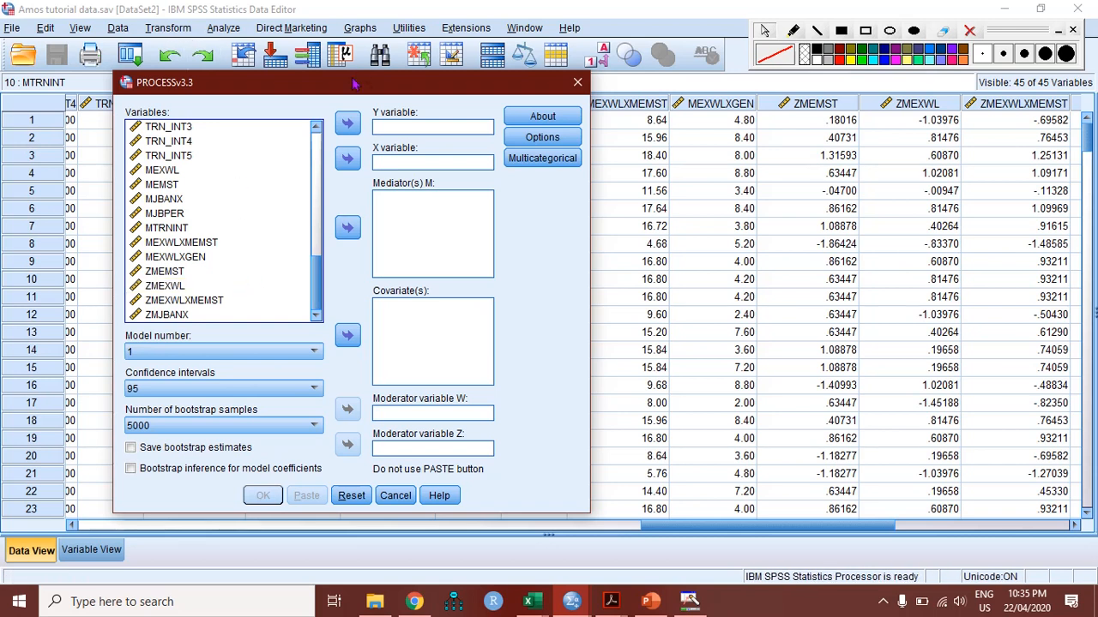
drag(358, 86, 615, 110)
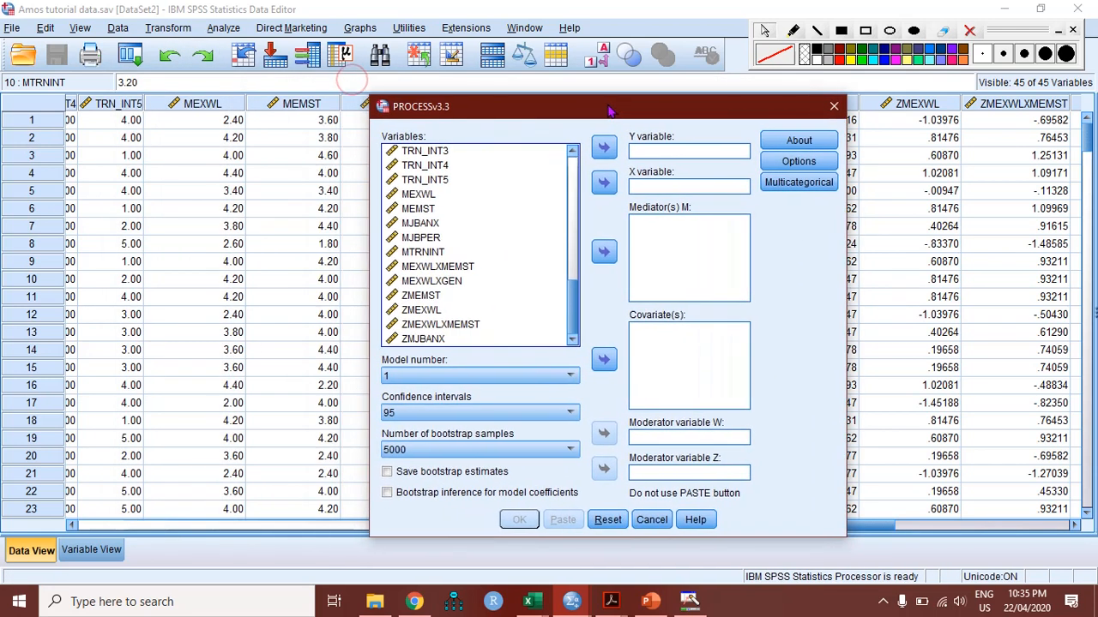
click(851, 526)
drag(843, 531, 821, 533)
drag(619, 115, 865, 69)
click(92, 549)
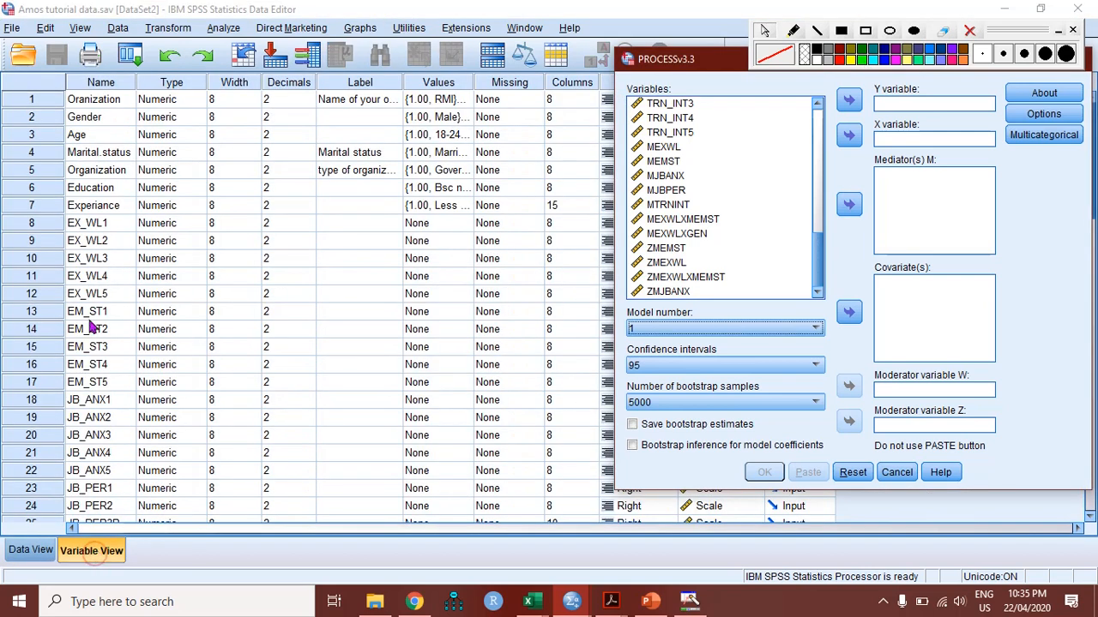
click(31, 549)
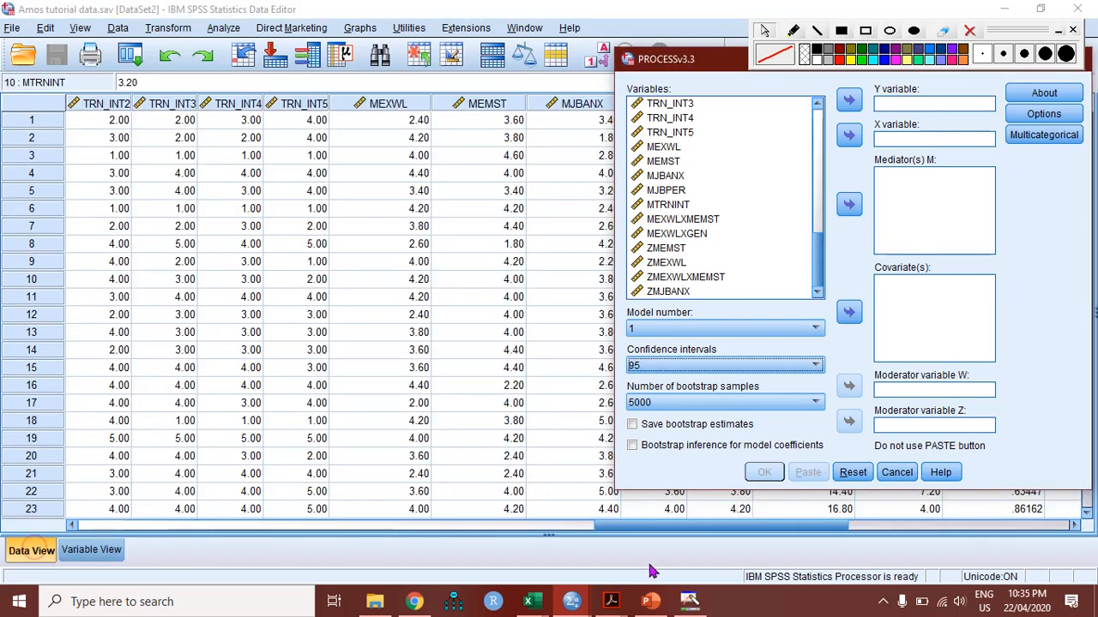
drag(673, 532, 540, 533)
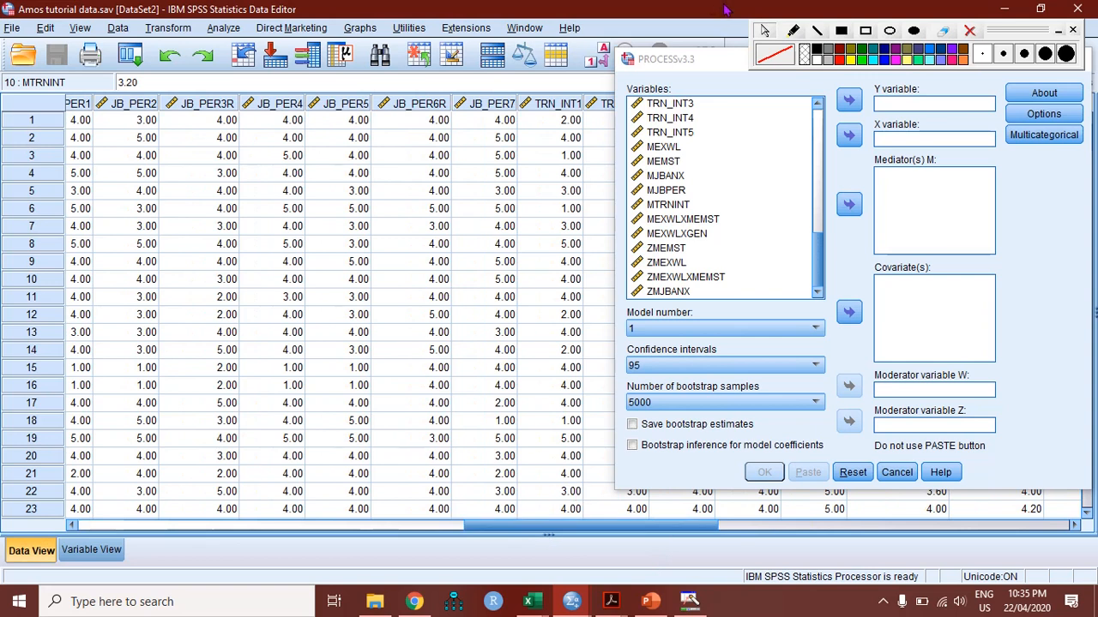
drag(700, 65, 217, 74)
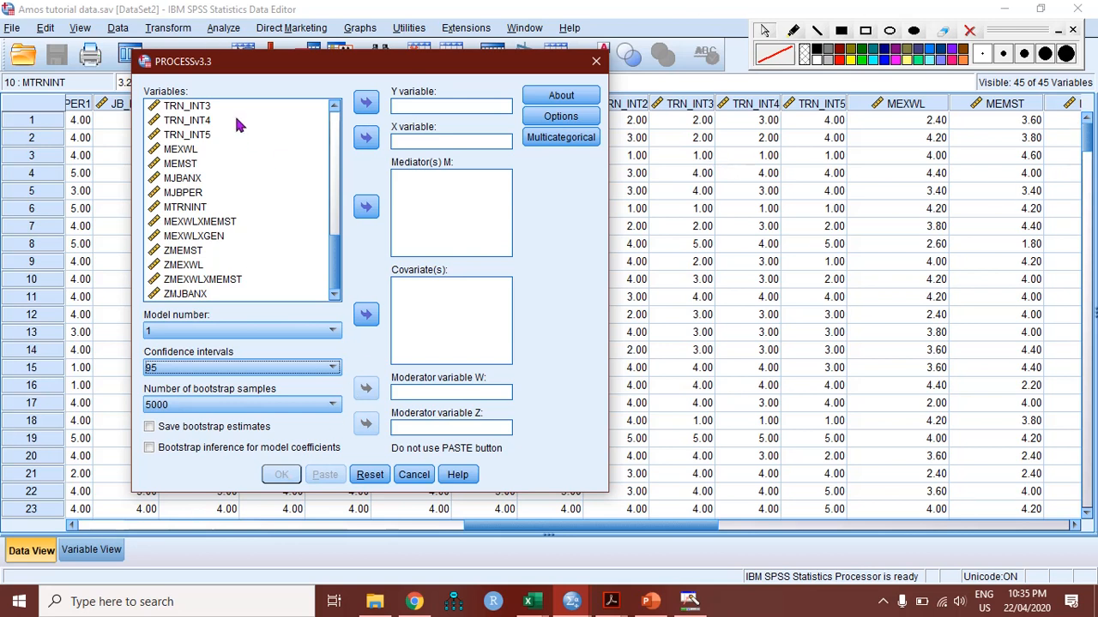
drag(305, 71, 289, 69)
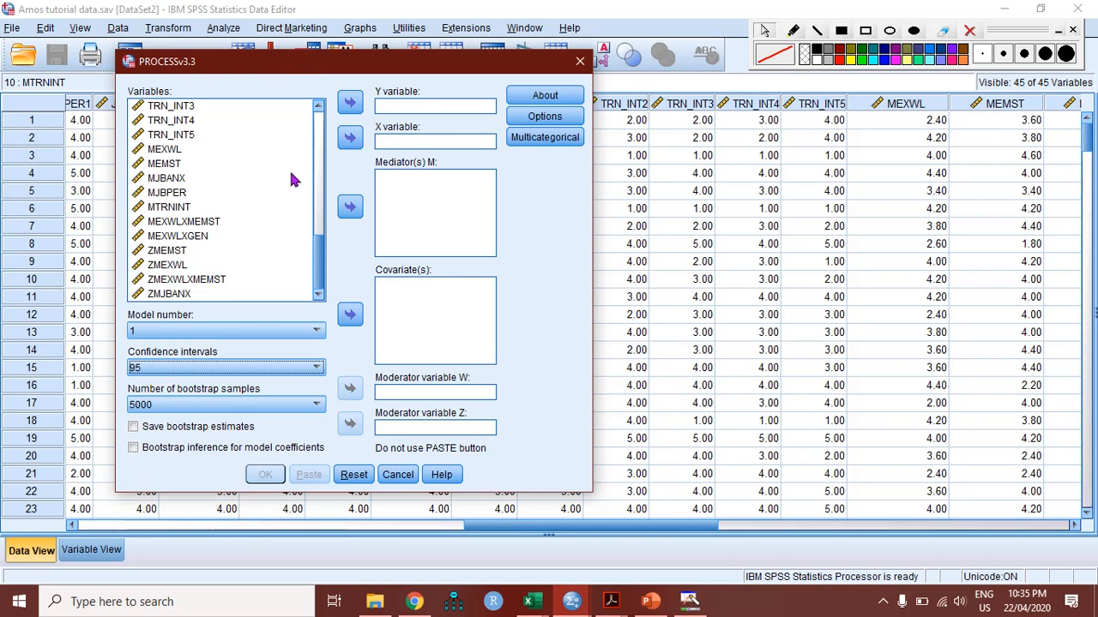
Review the model number, confidence interval and bootstrap choices, keeping model 1, 95 percent confidence and 5000 bootstrap samples
click(315, 333)
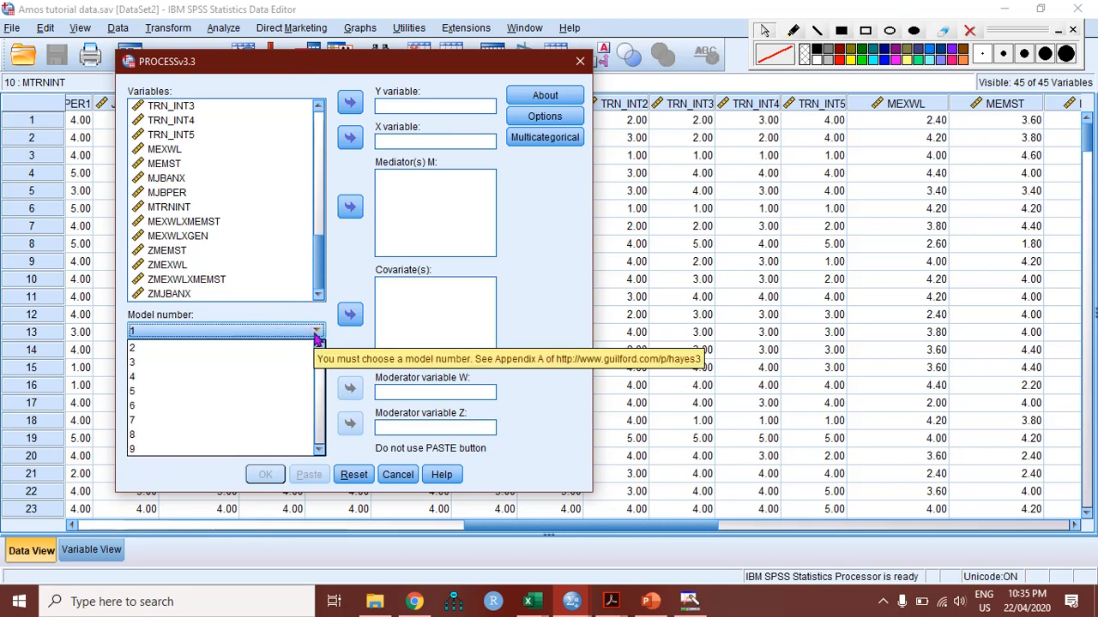
click(315, 332)
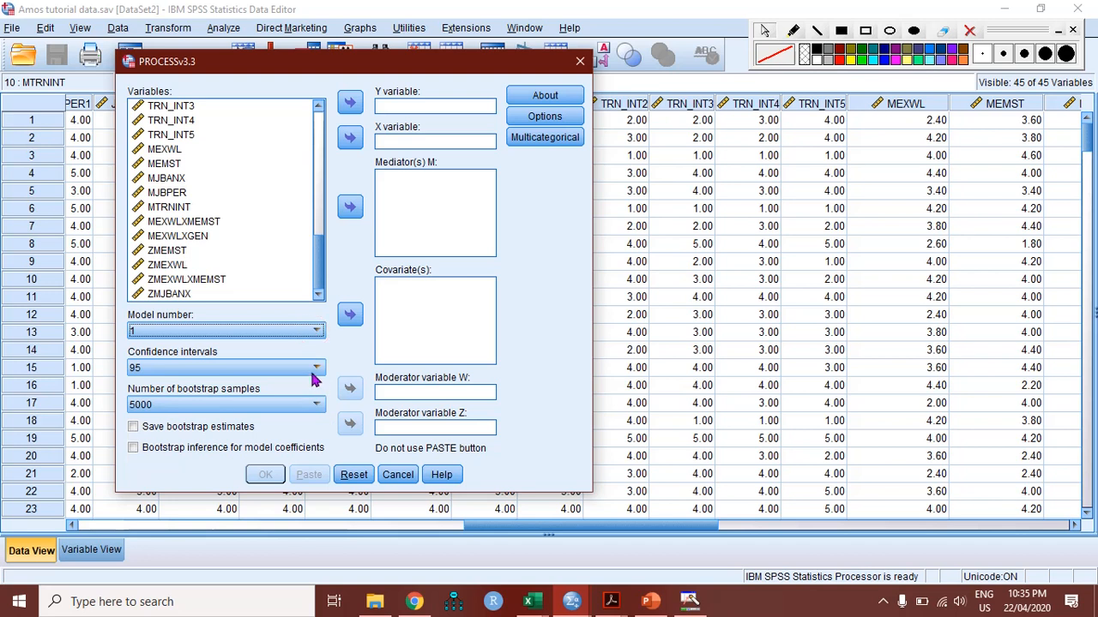
click(314, 369)
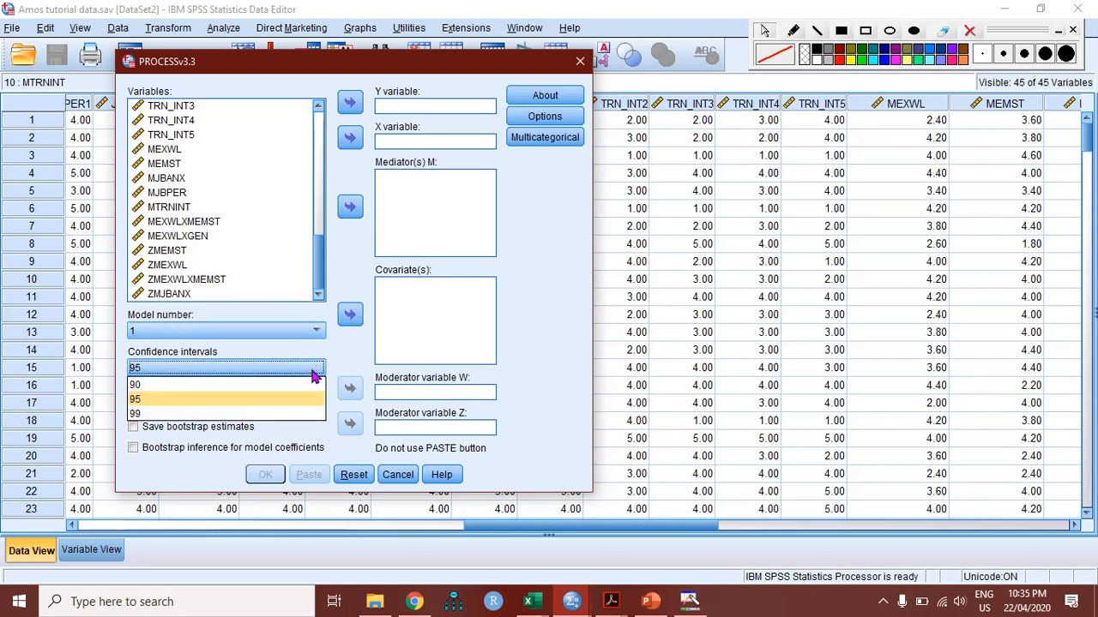
click(313, 370)
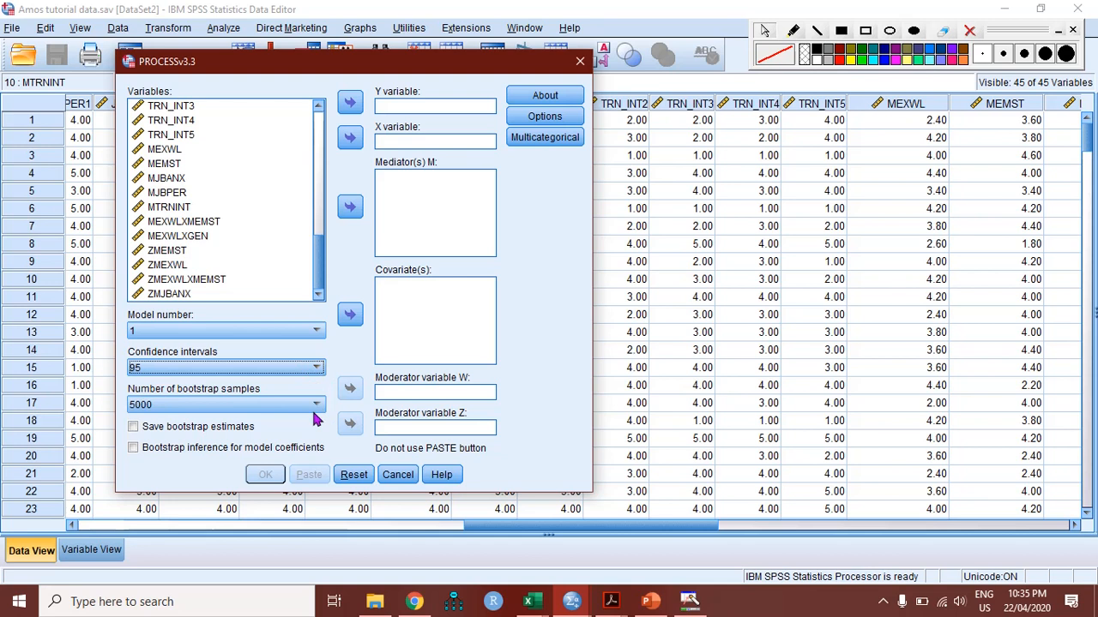
click(314, 407)
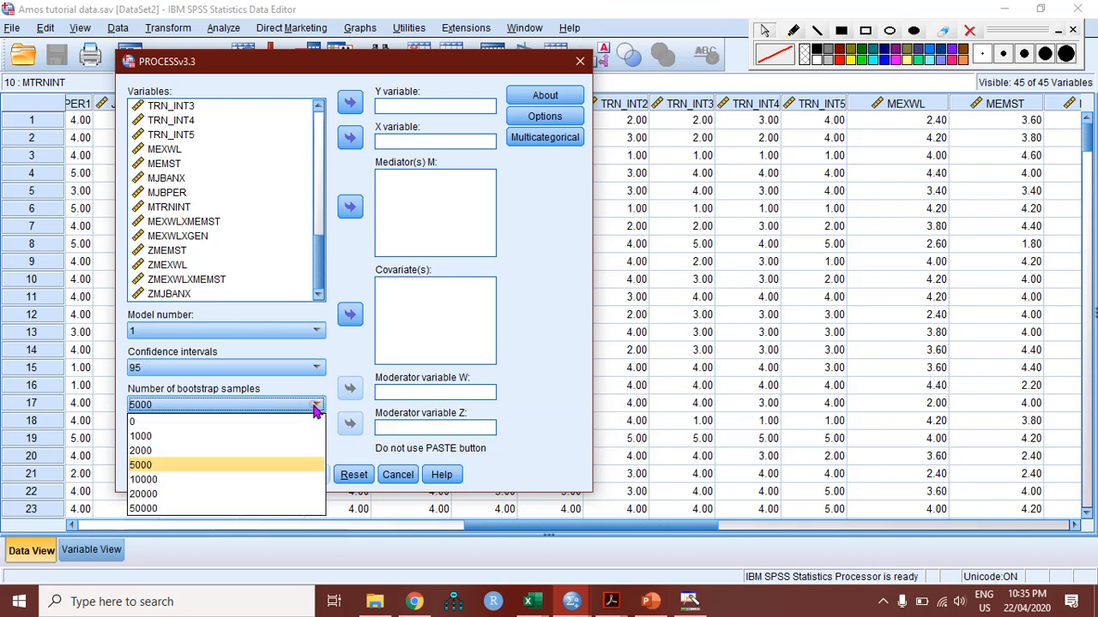
click(267, 465)
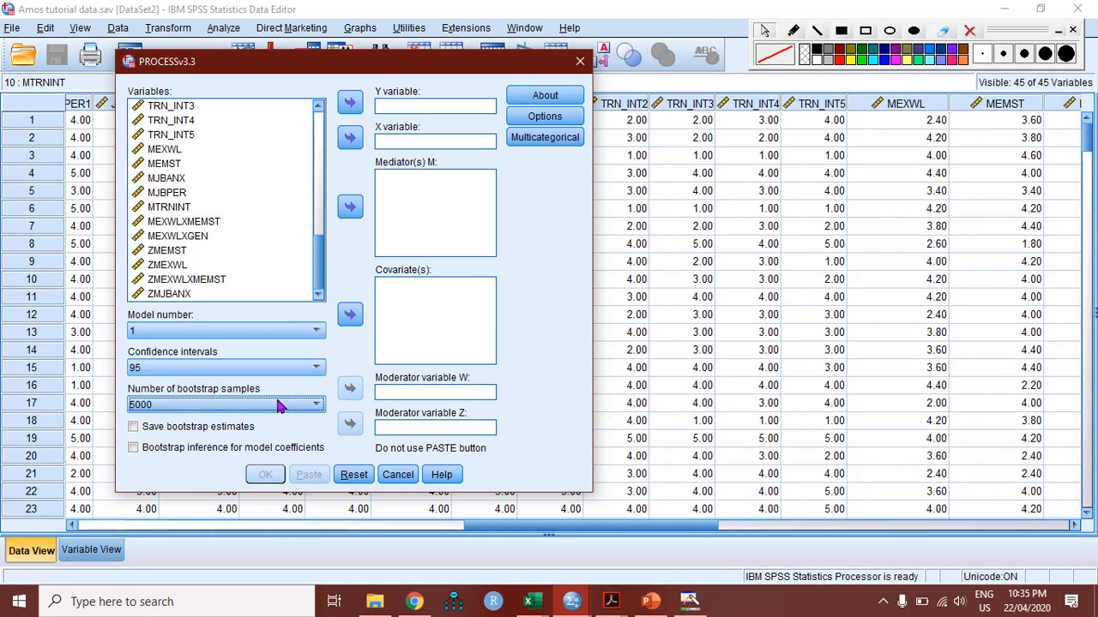
mouse_move(279, 405)
click(177, 296)
click(350, 102)
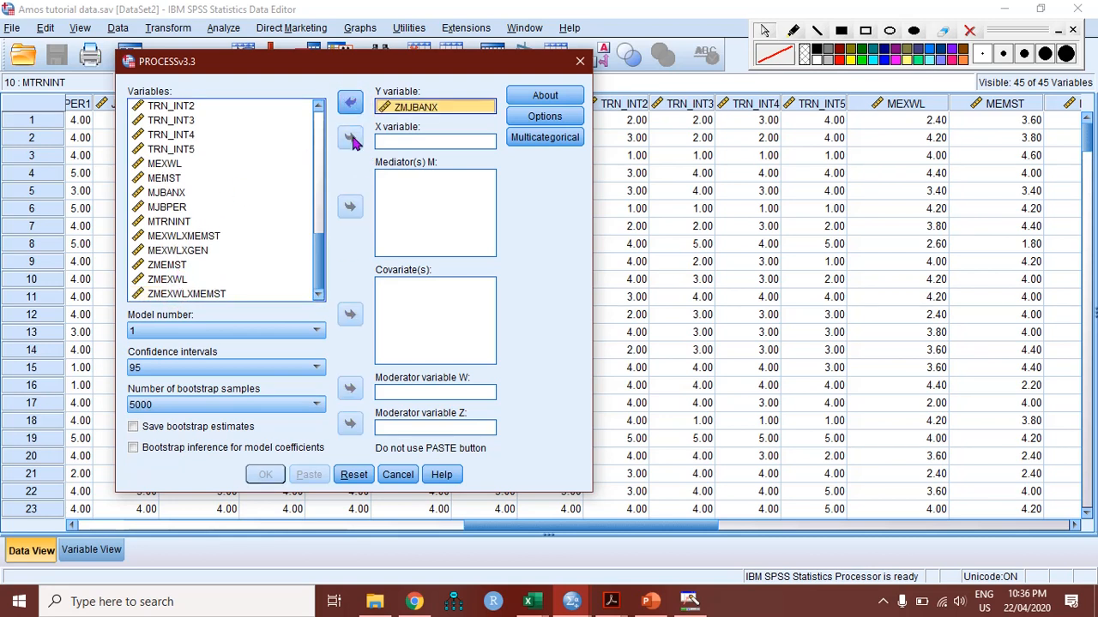
click(354, 99)
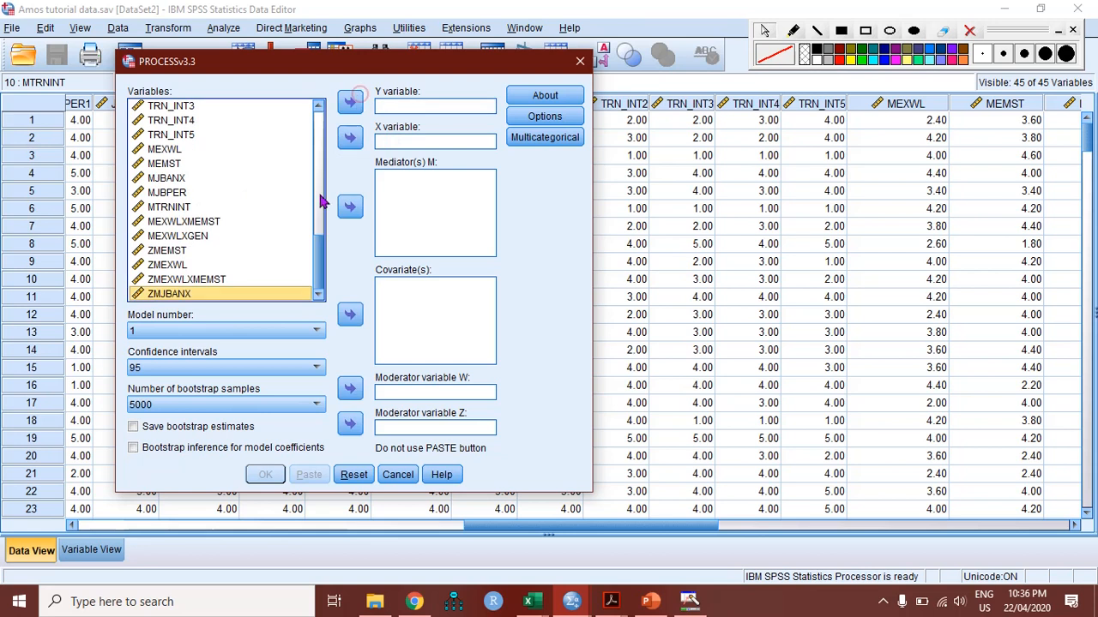
Assign MJBANX as the Y variable, MEXWL as the X variable and MEMST as moderator variable W
click(172, 178)
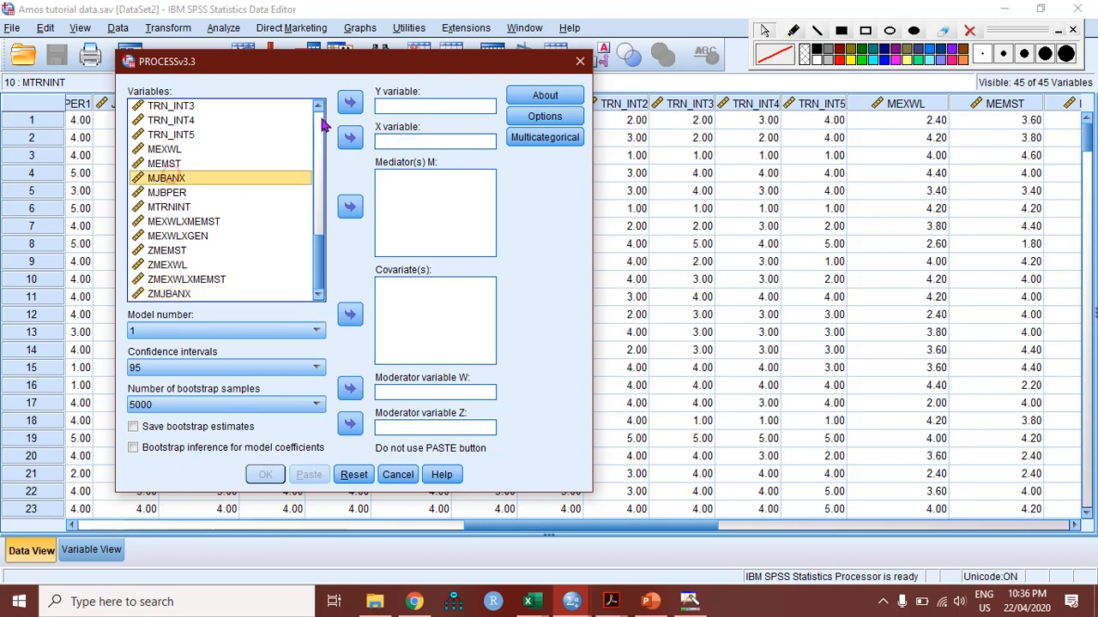
double_click(171, 179)
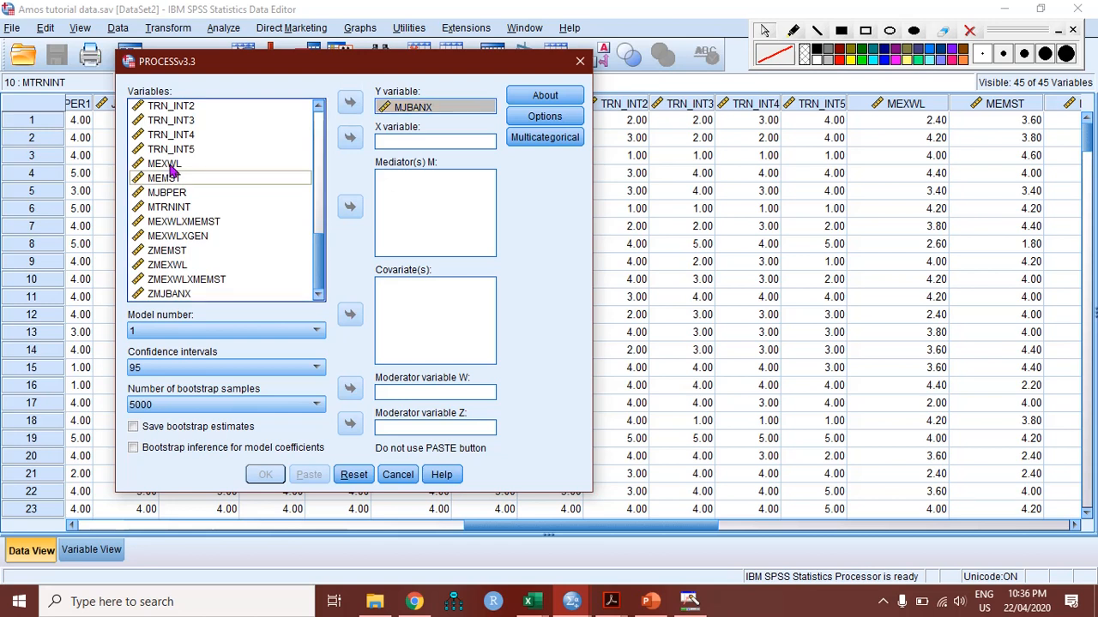
click(167, 164)
click(350, 139)
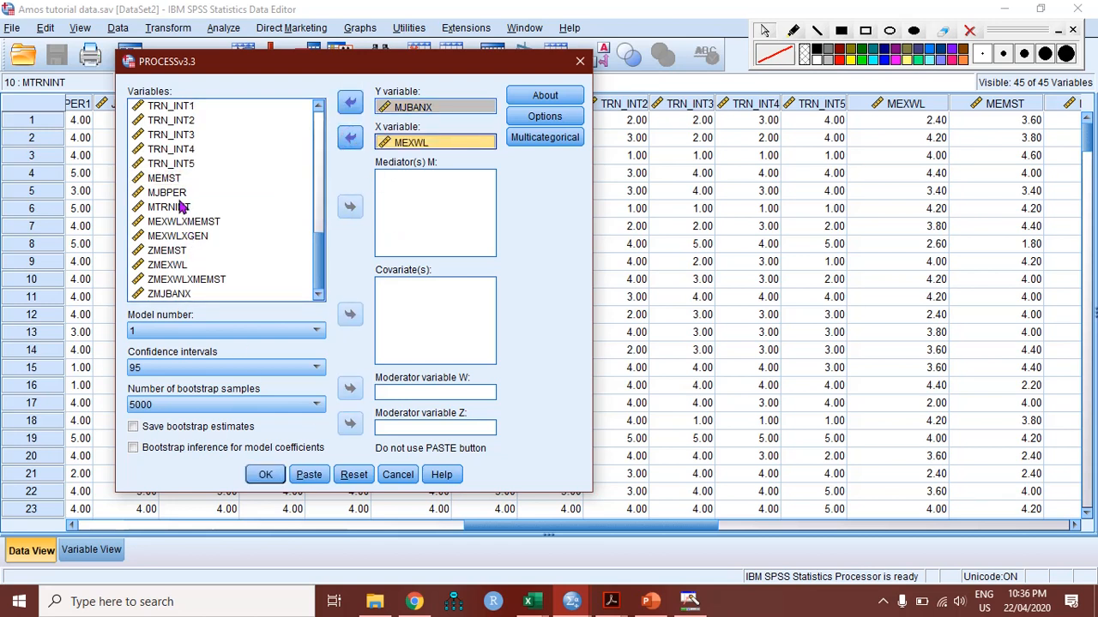
click(158, 179)
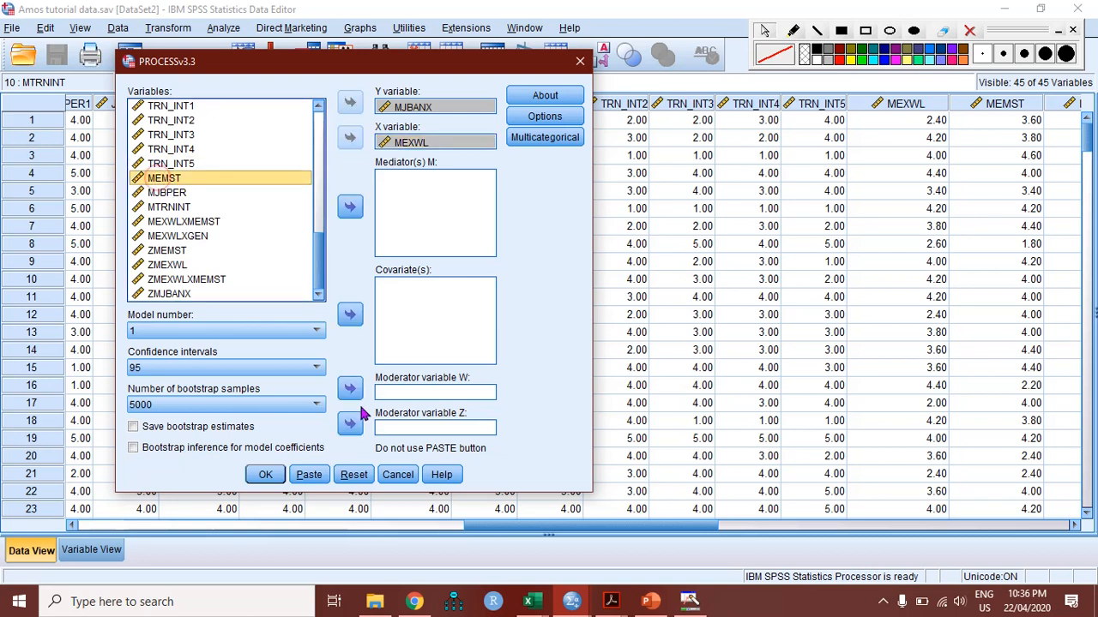
click(350, 391)
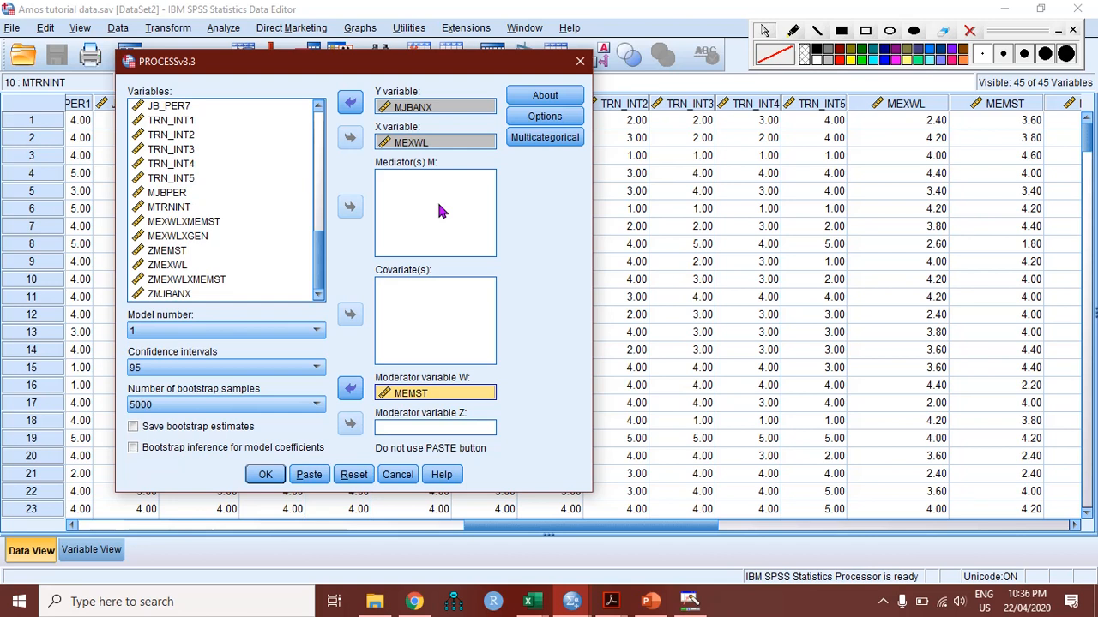
In the PROCESS options, enable code generation for visualizing interactions and mean centering for construction of products
click(548, 119)
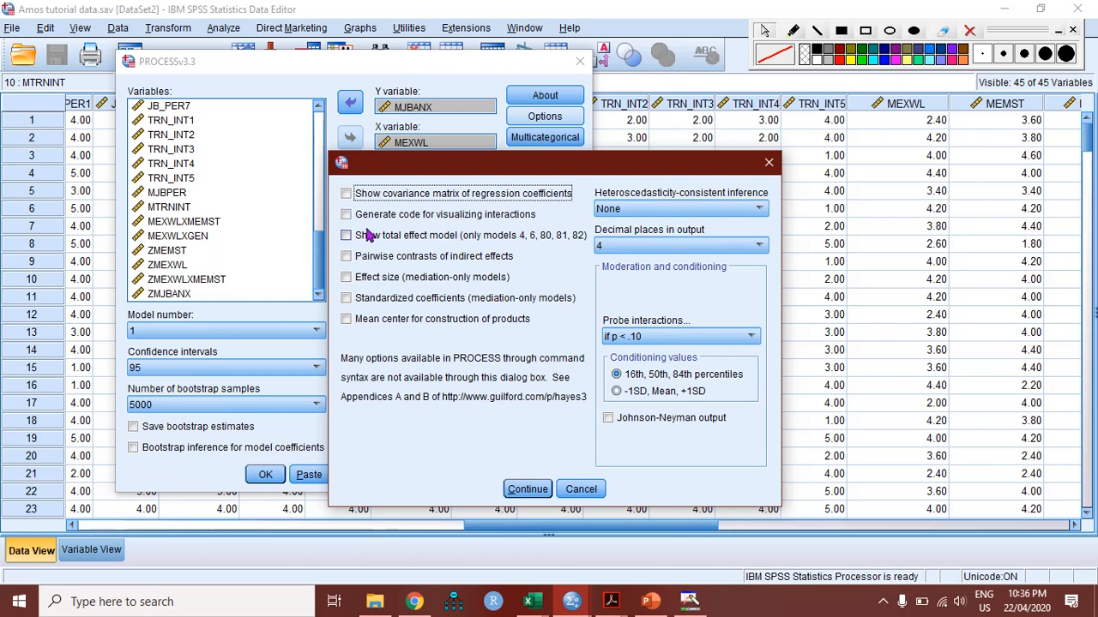
click(405, 218)
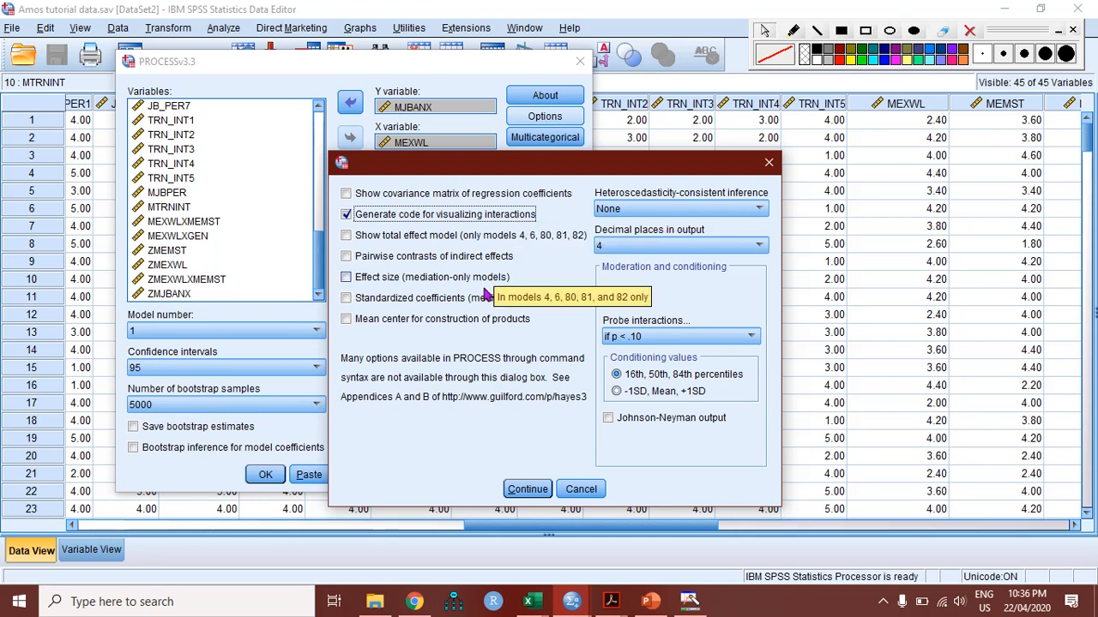
click(357, 330)
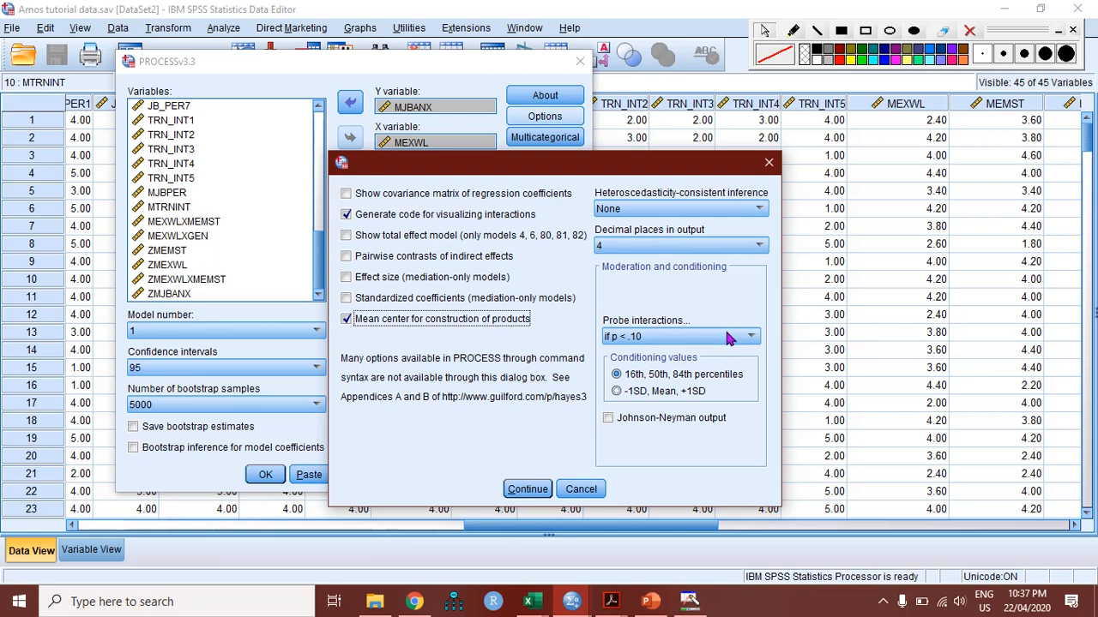
Set interactions to be probed if p < .05 with conditioning values of -1SD, Mean, +1SD, and accept the options
click(729, 339)
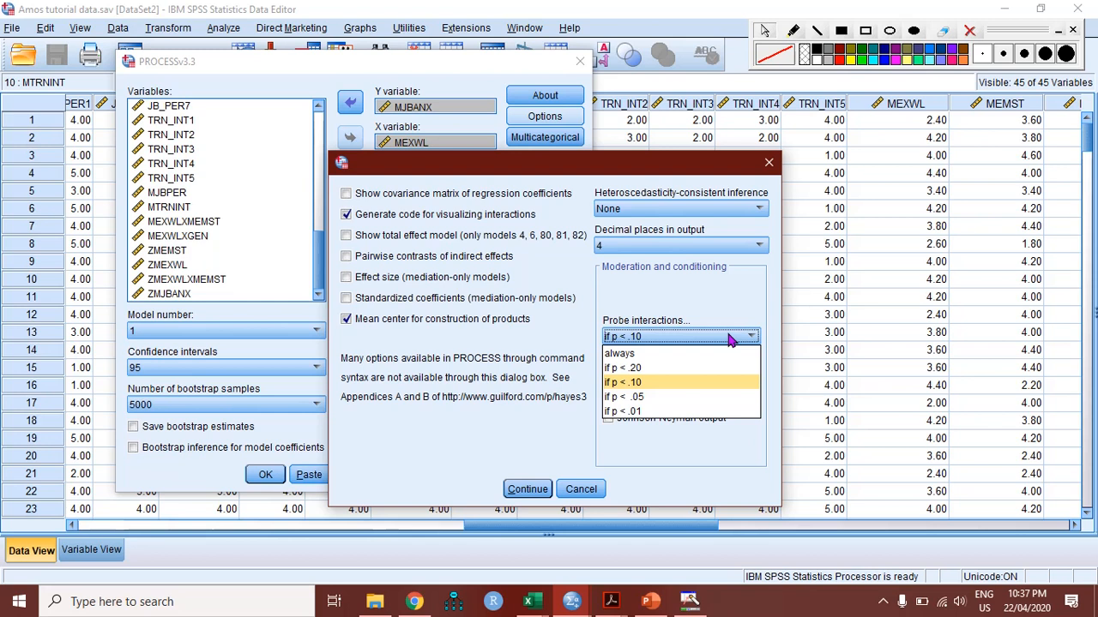
click(656, 400)
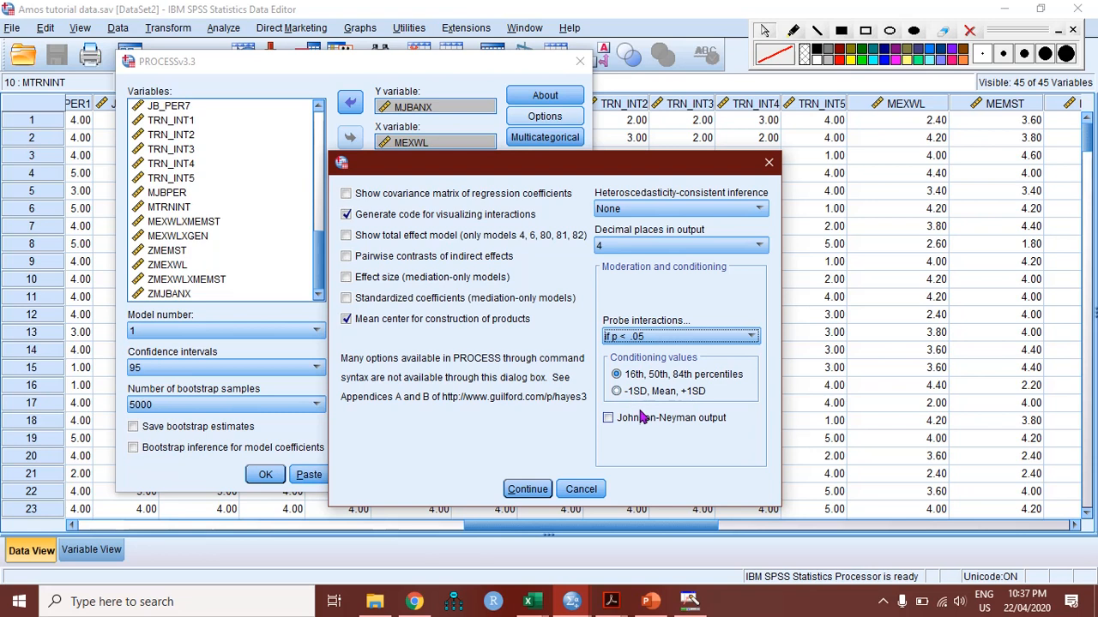
click(619, 394)
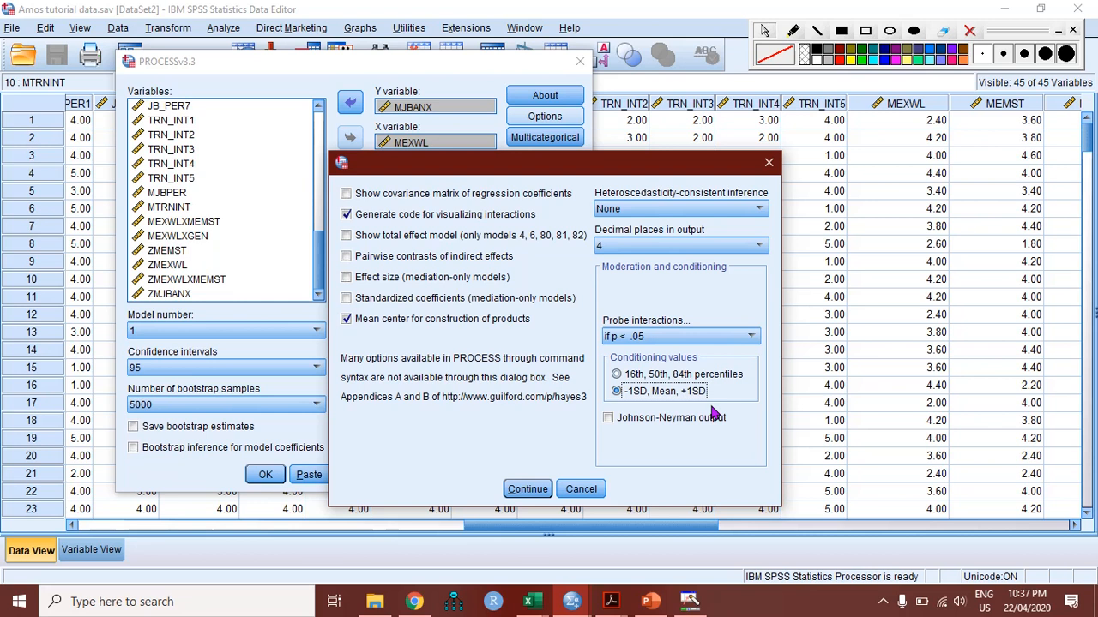
click(529, 488)
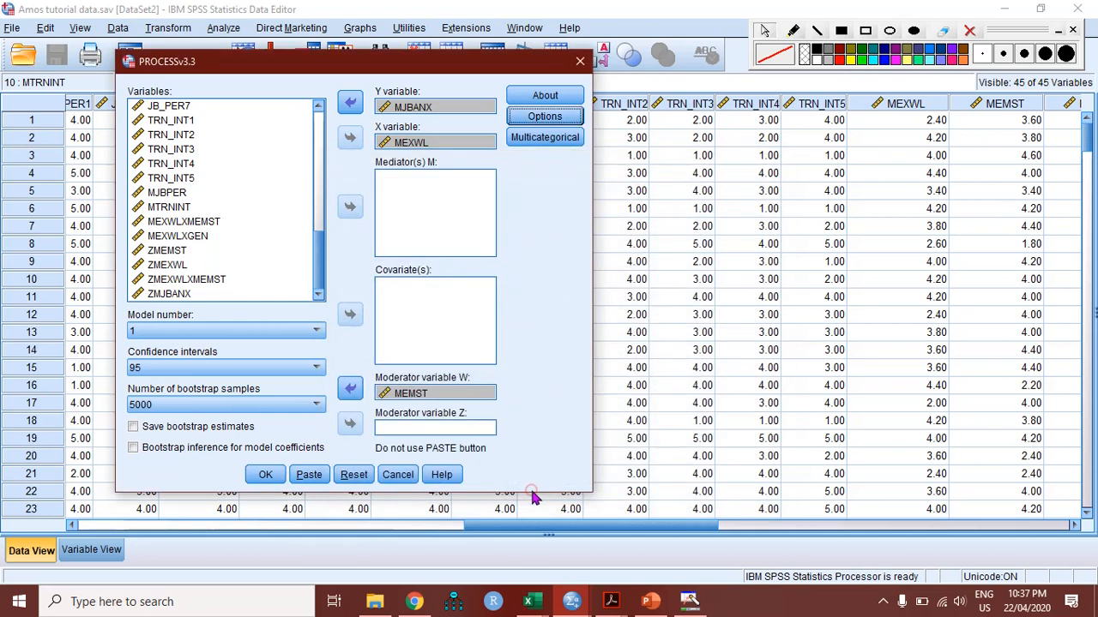
Run the moderation analysis and maximize the output viewer window
click(267, 475)
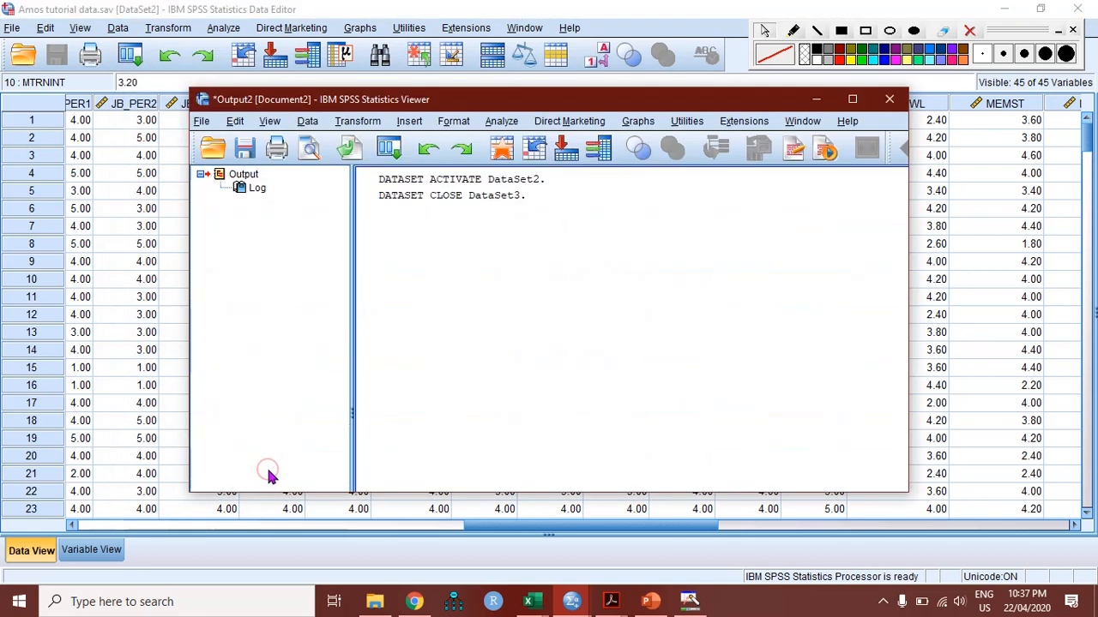
click(852, 99)
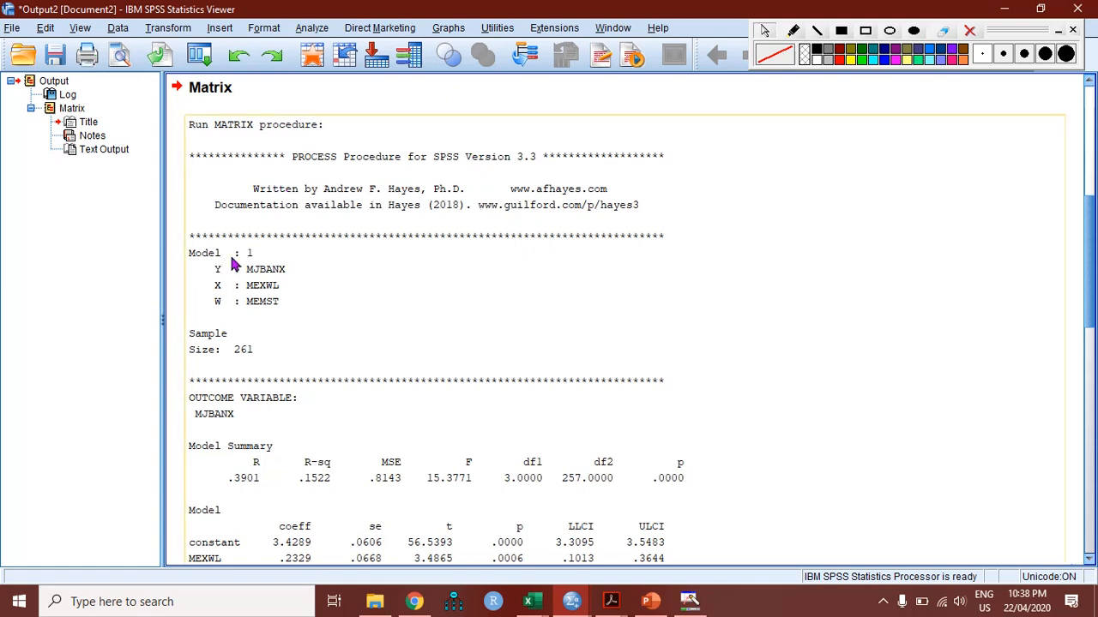
Mark the model number and the Y, X and W variables in the Matrix output with red pen strokes, and circle the sample size
click(794, 31)
drag(262, 247, 296, 229)
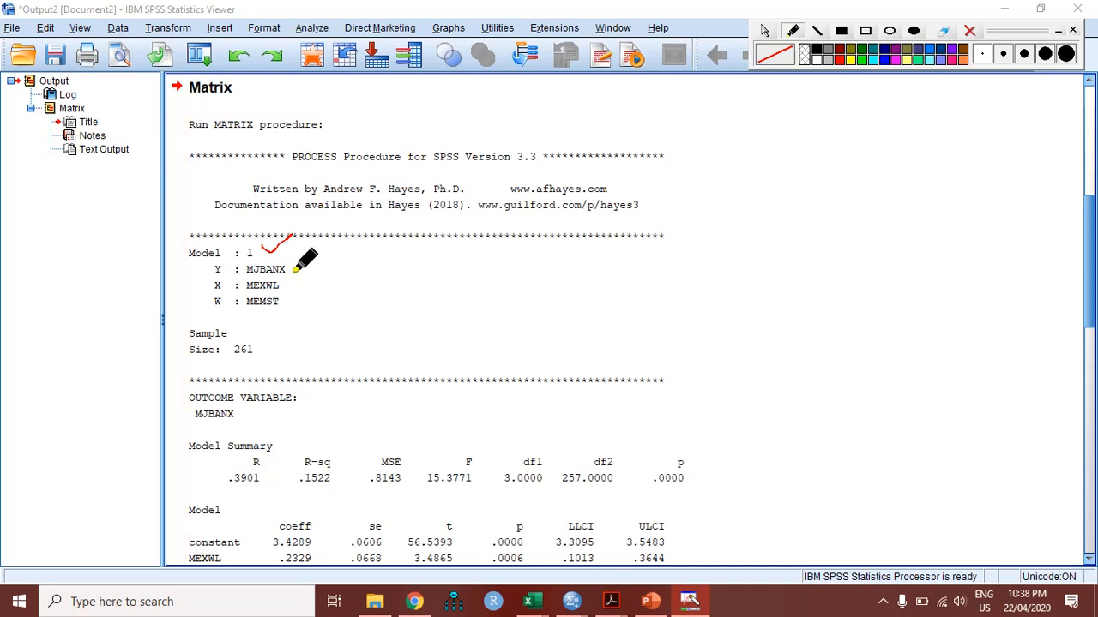
drag(293, 273, 307, 272)
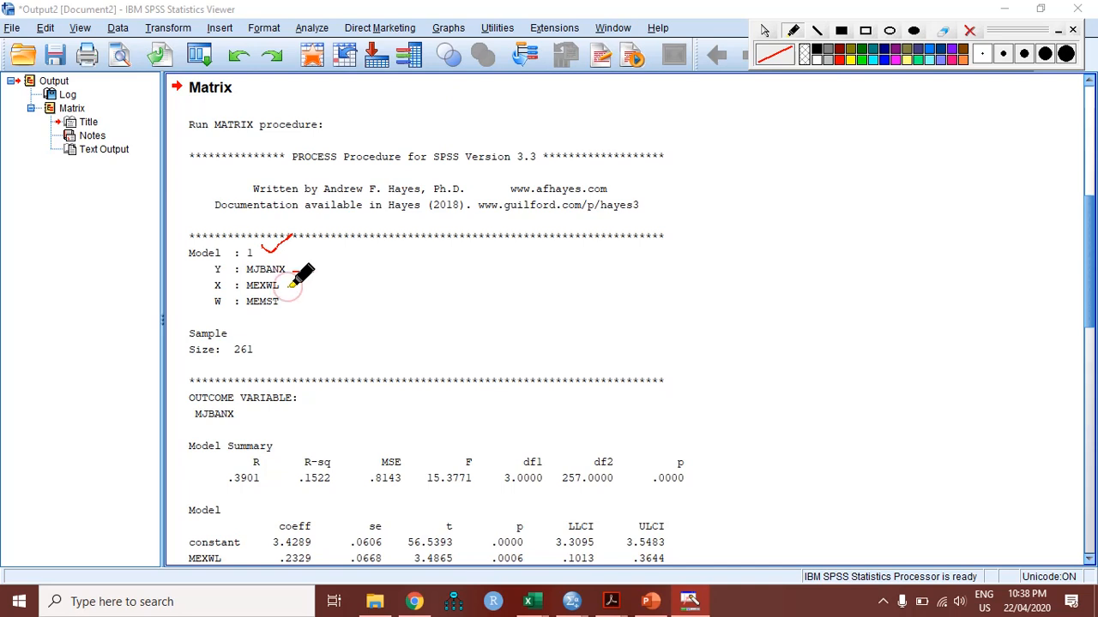
drag(290, 285, 308, 282)
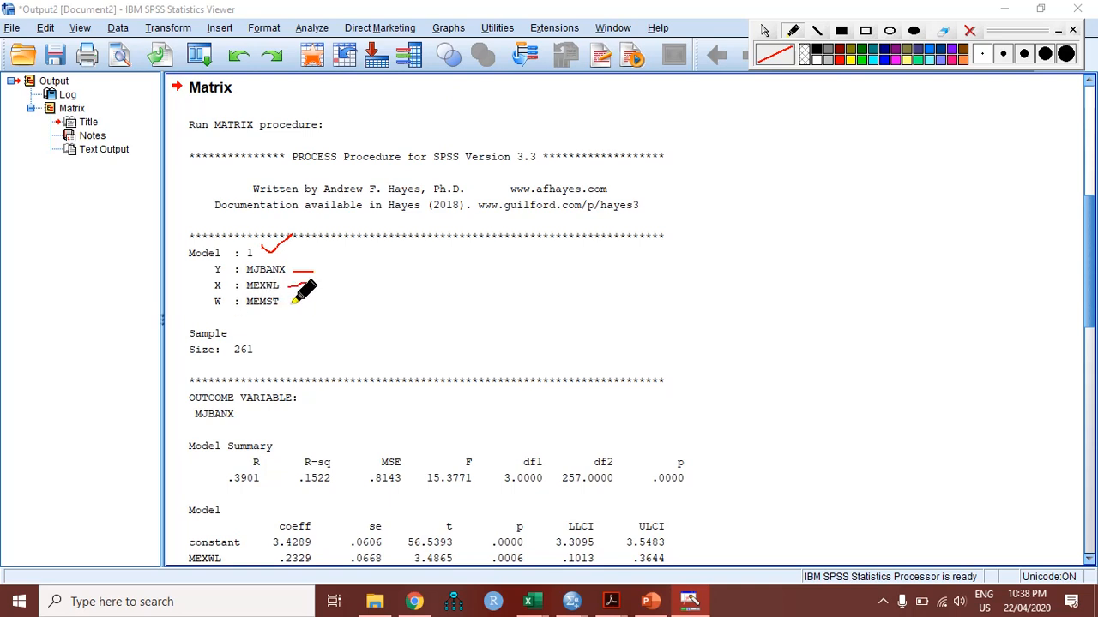
drag(292, 302, 314, 301)
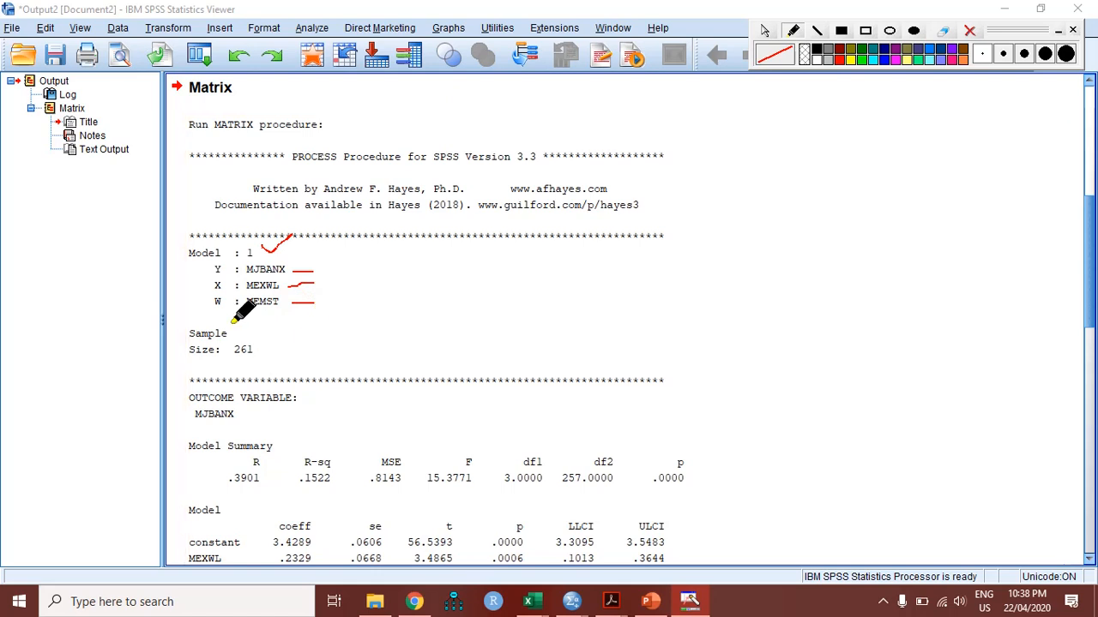
mouse_move(244, 334)
mouse_down()
mouse_move(228, 348)
mouse_move(257, 369)
mouse_move(268, 331)
mouse_up()
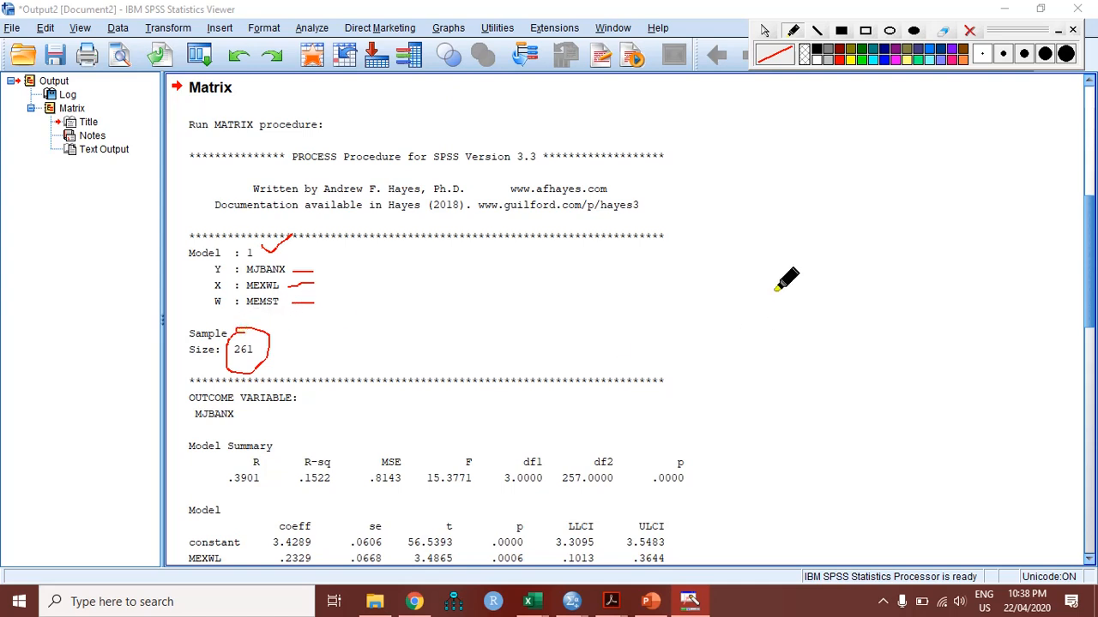
key(ctrl+shift+1)
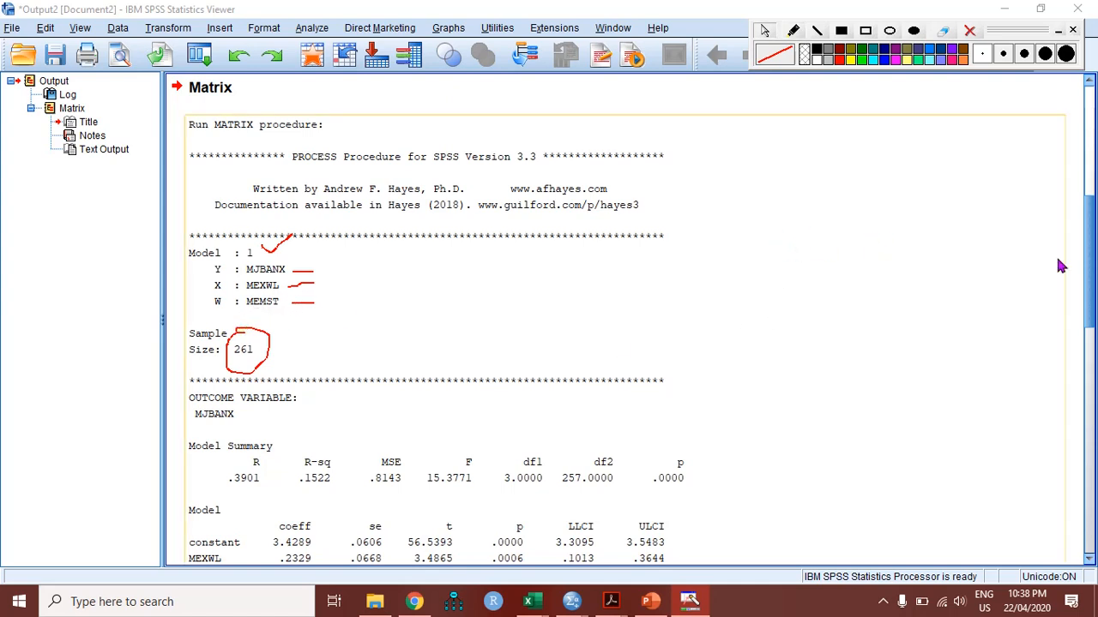
Clear the existing pen marks and circle the R-sq and p values of the Model Summary in red
scroll(1085, 274, down, 2)
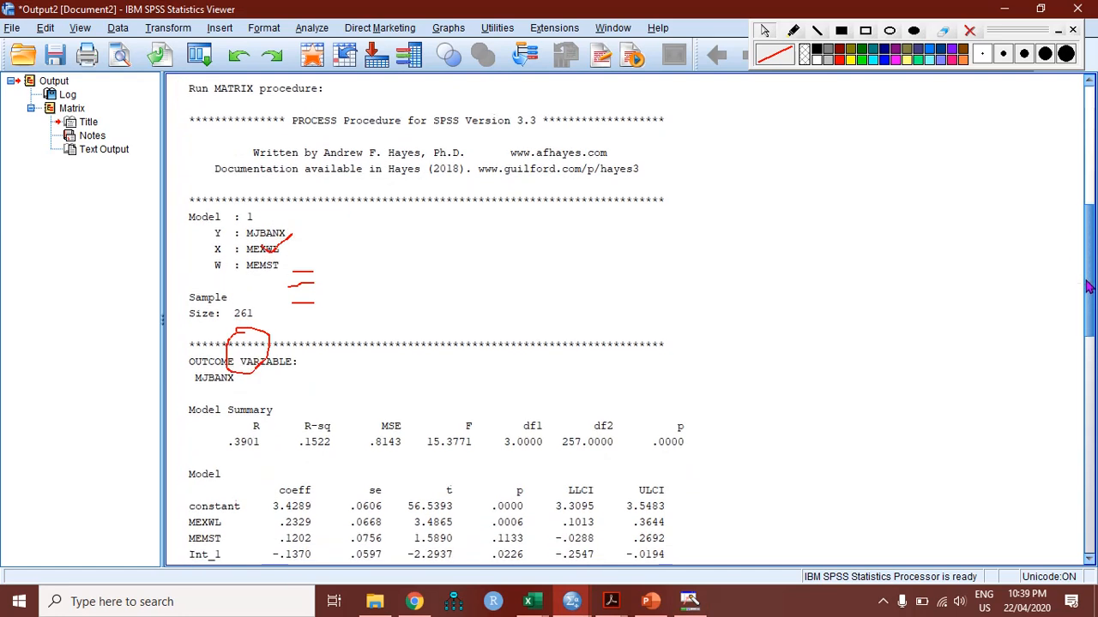
click(970, 30)
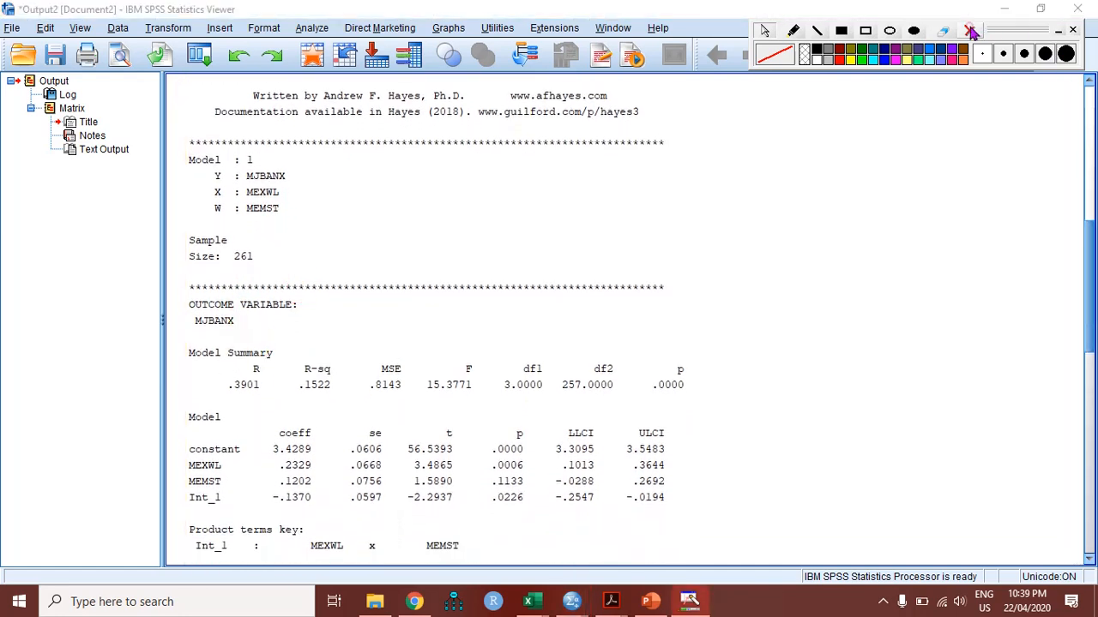
click(1088, 277)
scroll(1085, 277, down, 2)
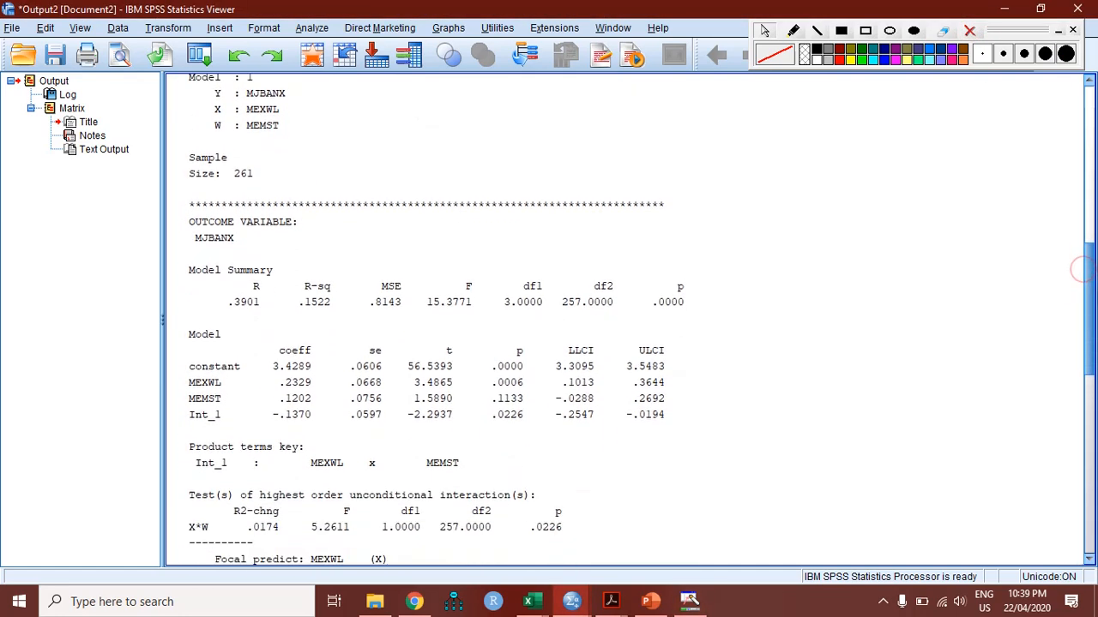
click(793, 34)
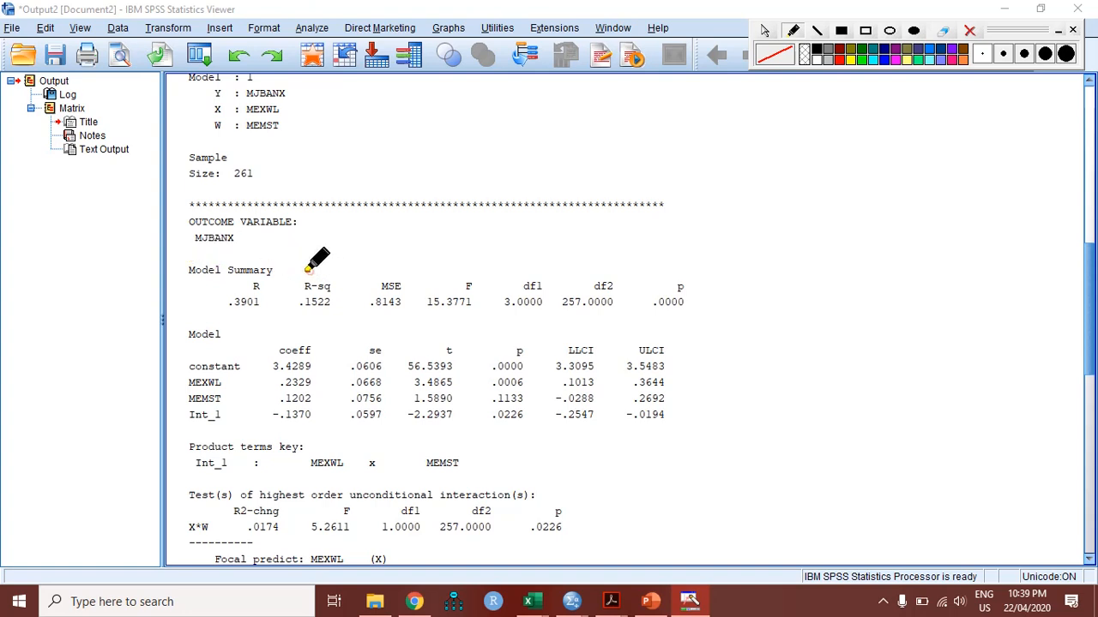
mouse_move(307, 270)
mouse_down()
mouse_move(286, 290)
mouse_move(302, 319)
mouse_move(335, 318)
mouse_move(352, 280)
mouse_move(302, 268)
mouse_up()
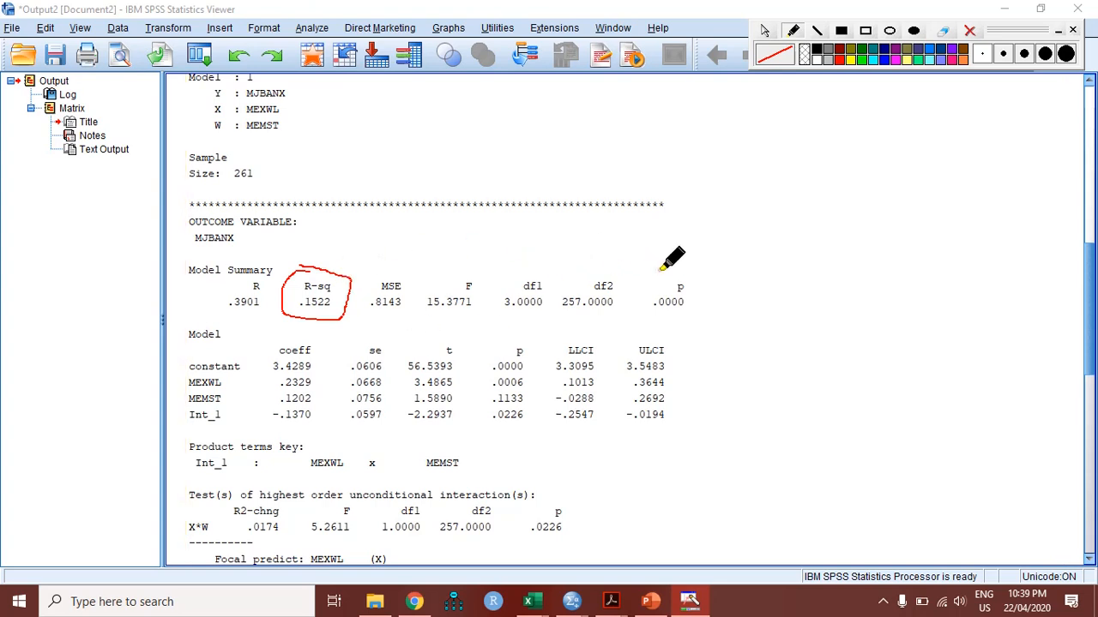
mouse_move(661, 269)
mouse_down()
mouse_move(643, 297)
mouse_move(661, 317)
mouse_move(702, 310)
mouse_move(697, 277)
mouse_move(659, 273)
mouse_up()
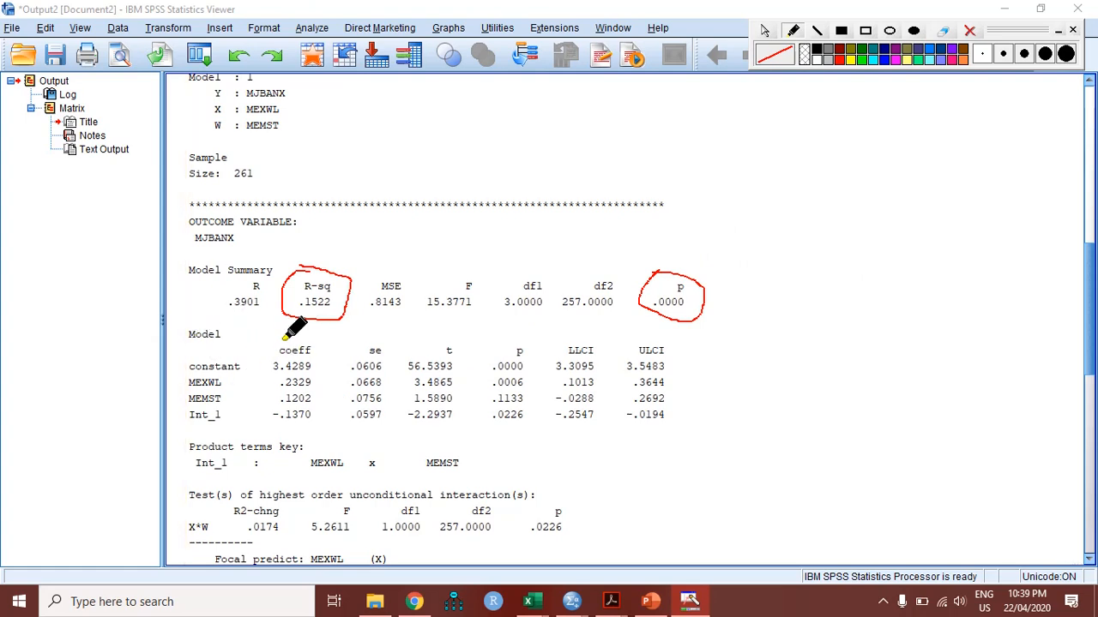
Underline the coeff, se, t and p headings of the Model table in red, and tick LLCI, ULCI and the constant's p value
drag(279, 353, 386, 359)
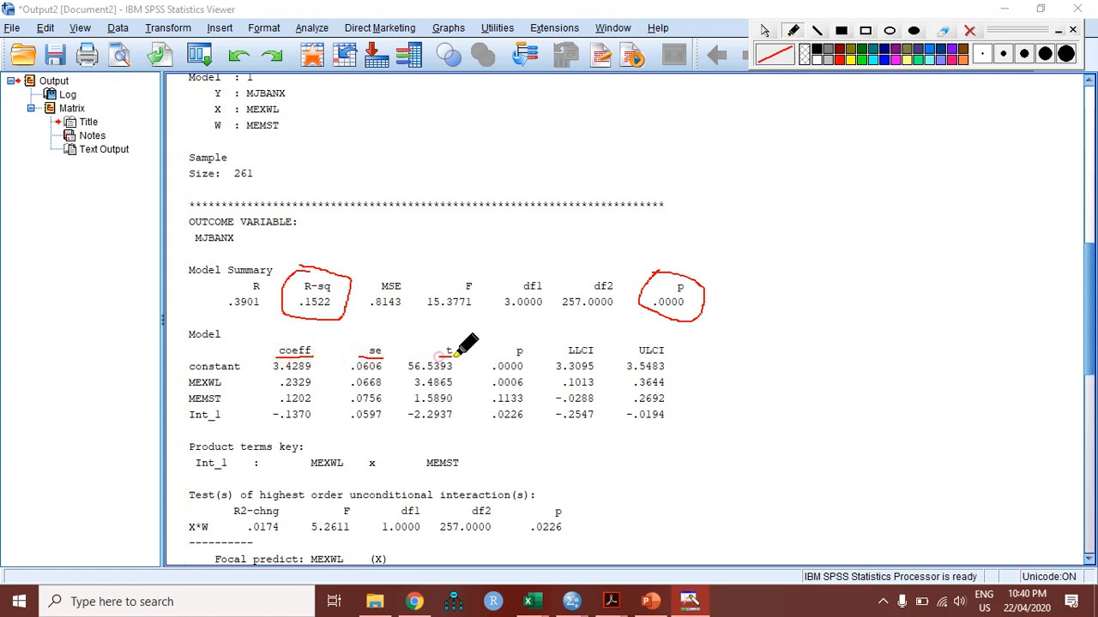
drag(437, 356, 460, 357)
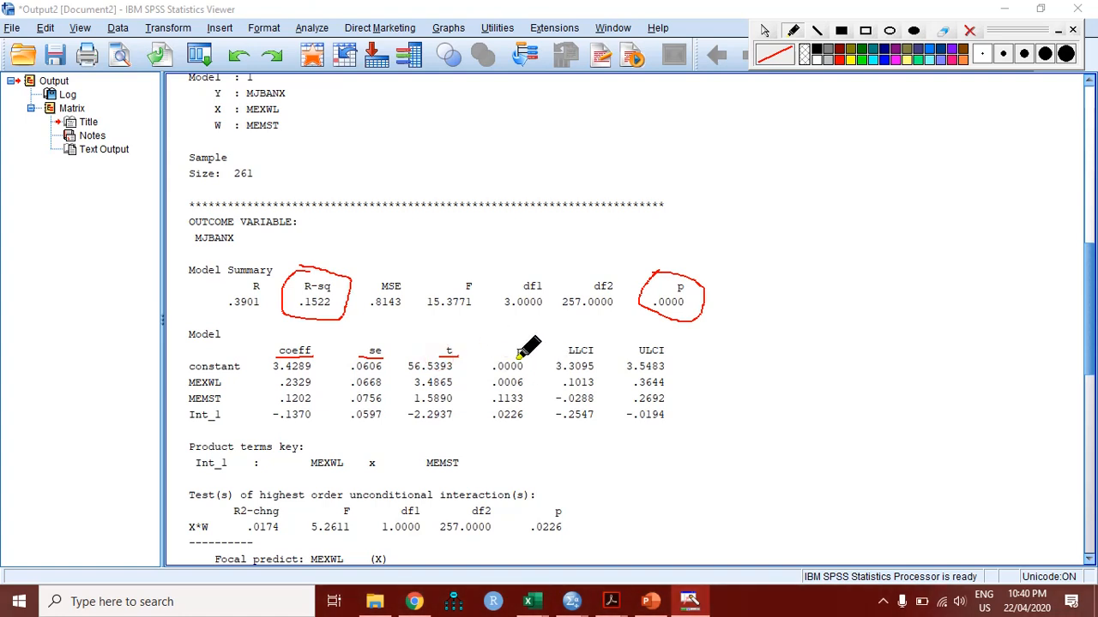
drag(513, 356, 653, 333)
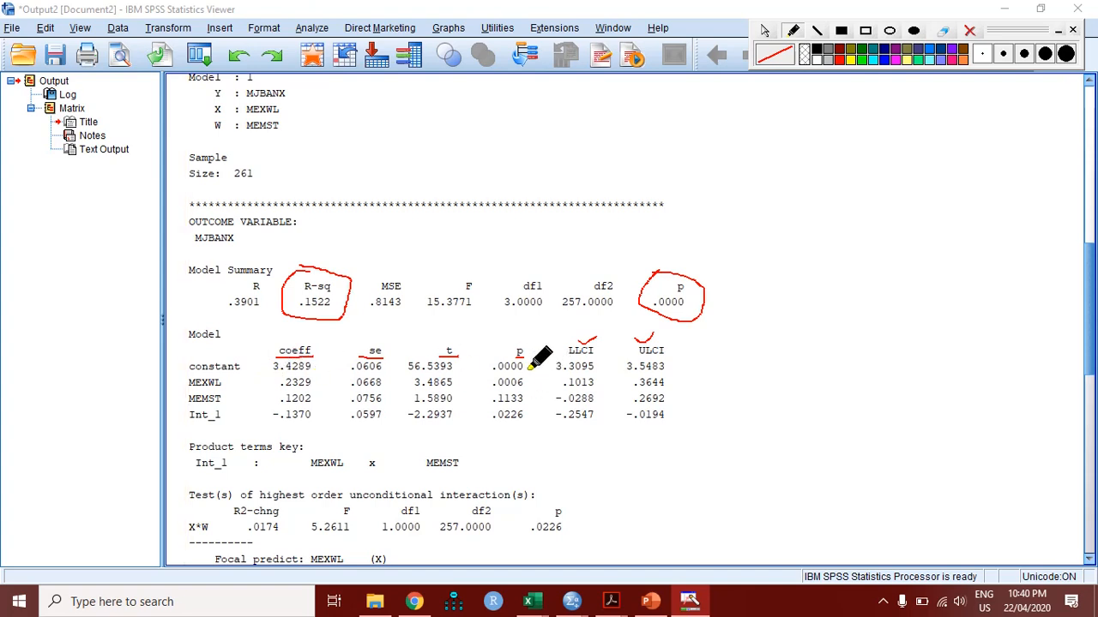
drag(526, 365, 539, 359)
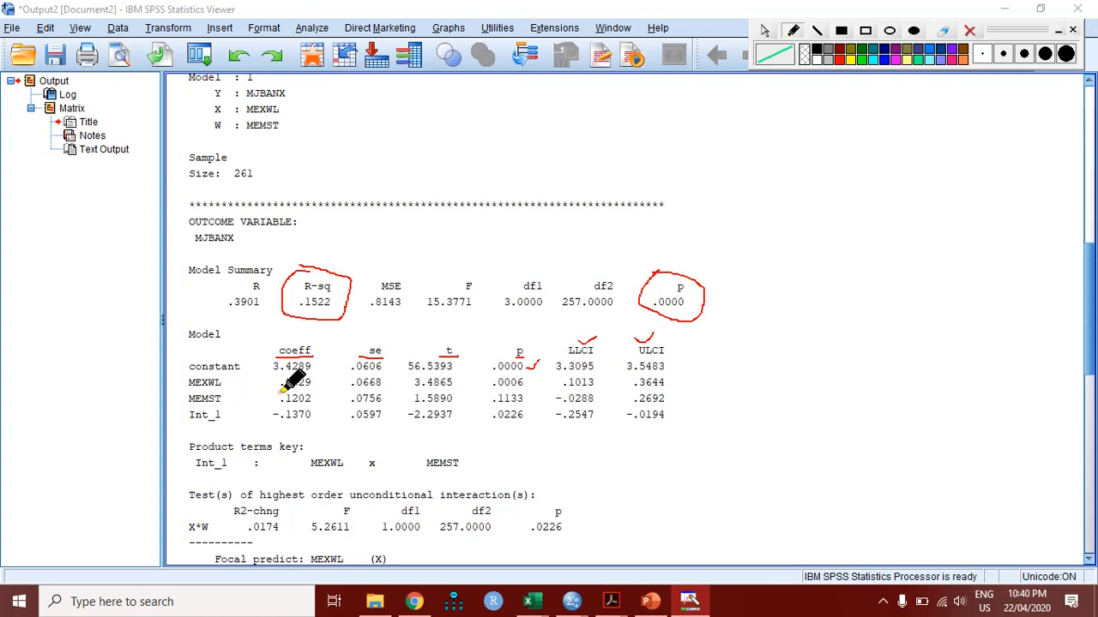
Underline the coefficient and p value of MEXWL in the Model table with the green pen
drag(280, 391, 308, 391)
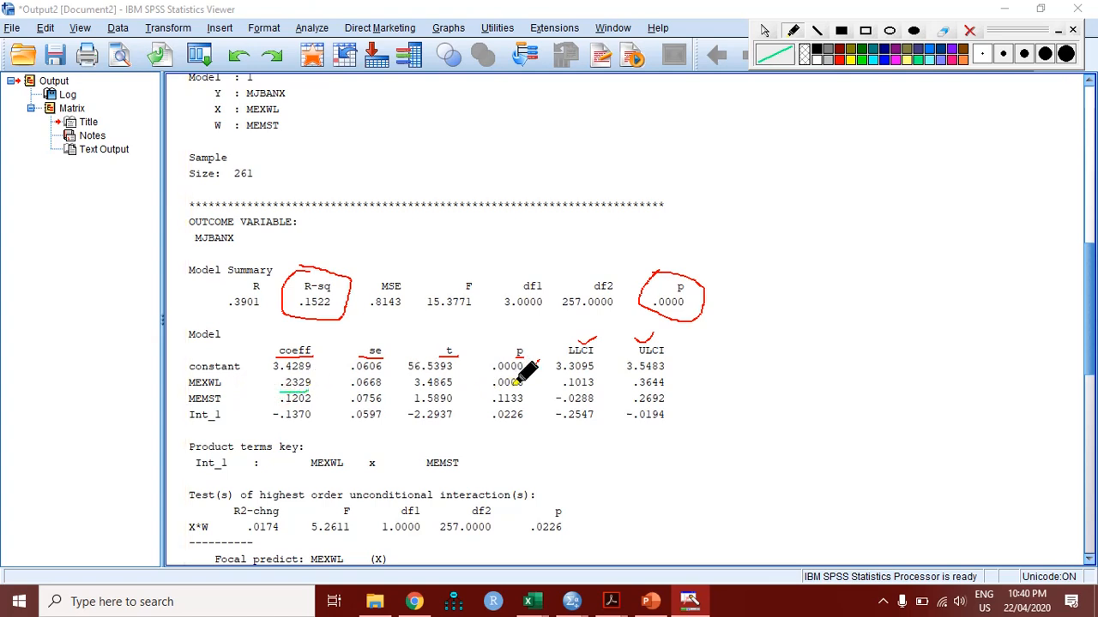
drag(528, 365, 539, 361)
drag(490, 391, 523, 391)
Underline the coefficient and p value of MEMST with a magenta pen and handwrite a short note beside its row
click(897, 62)
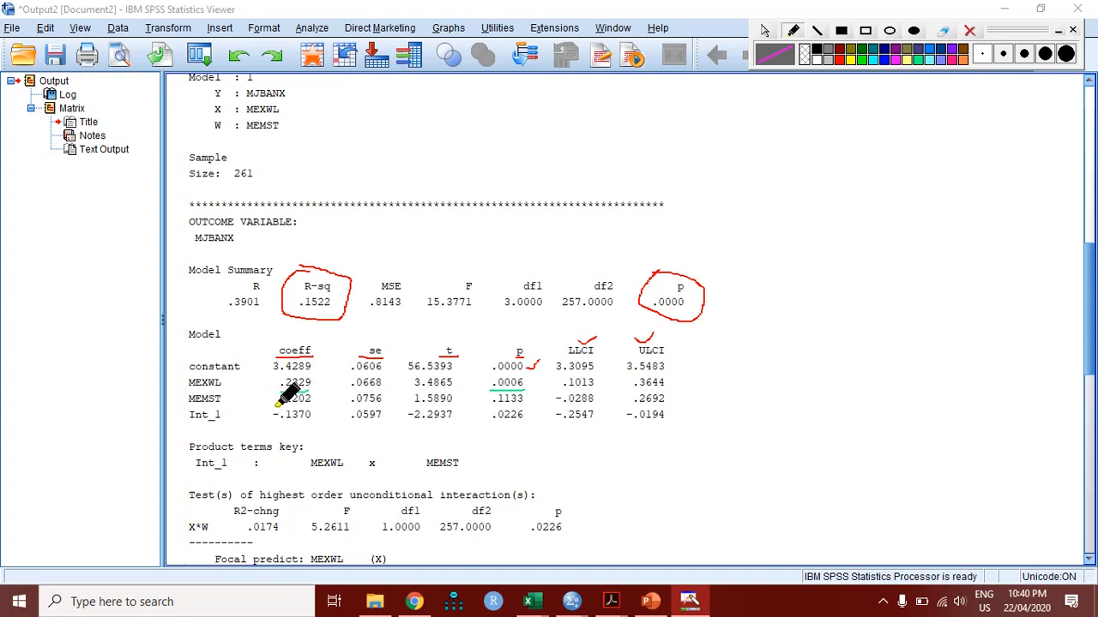
drag(280, 407, 315, 407)
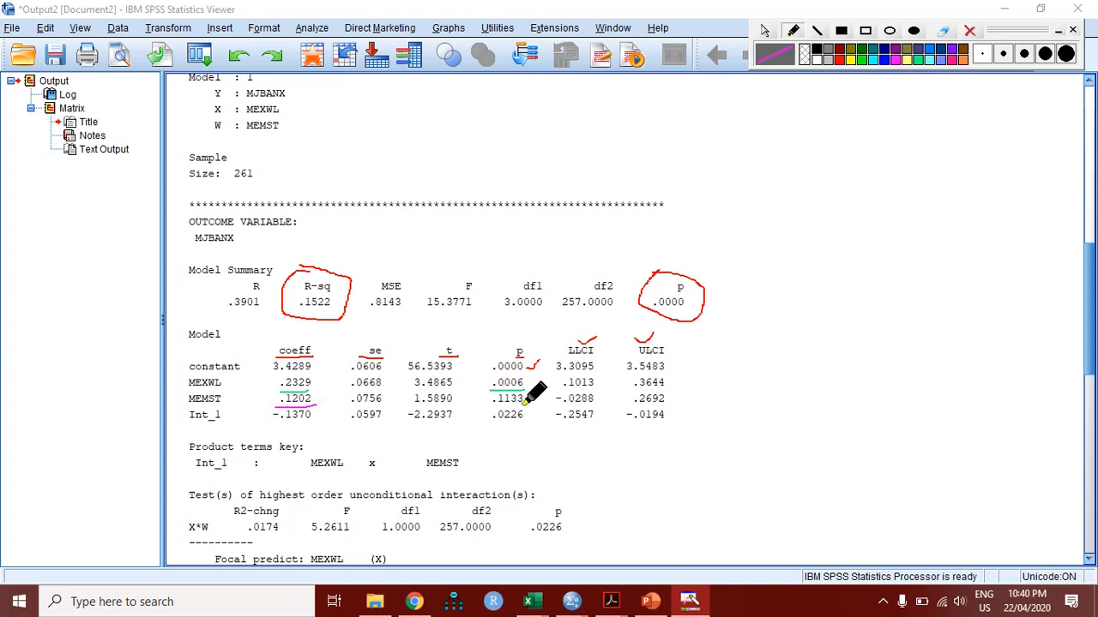
drag(494, 404, 526, 405)
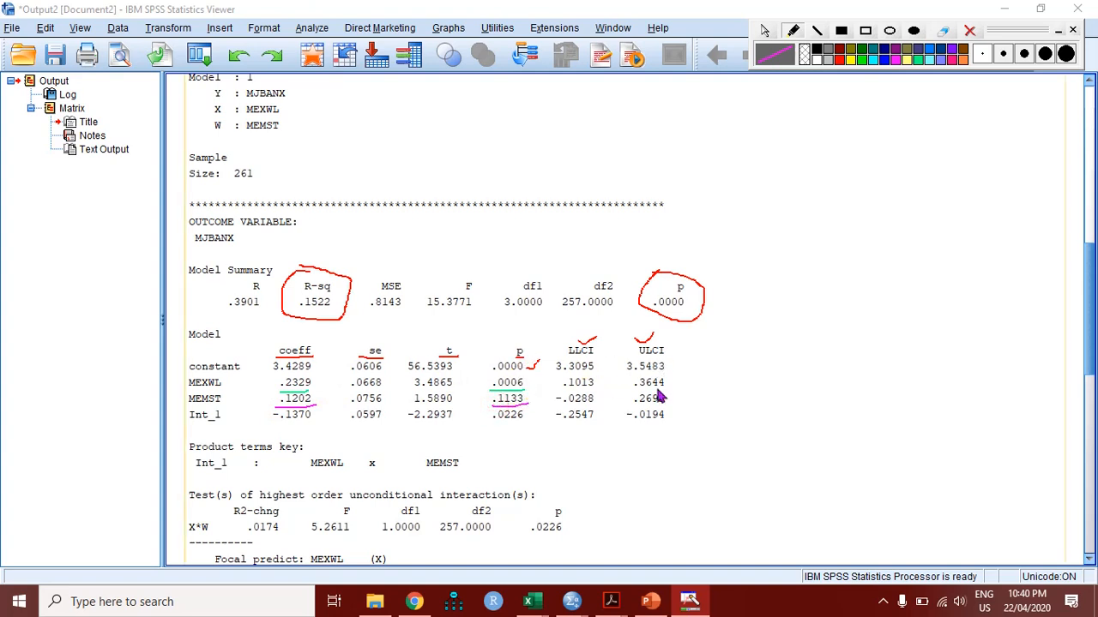
mouse_move(679, 393)
mouse_down()
mouse_move(676, 385)
mouse_move(683, 396)
mouse_move(700, 391)
mouse_up()
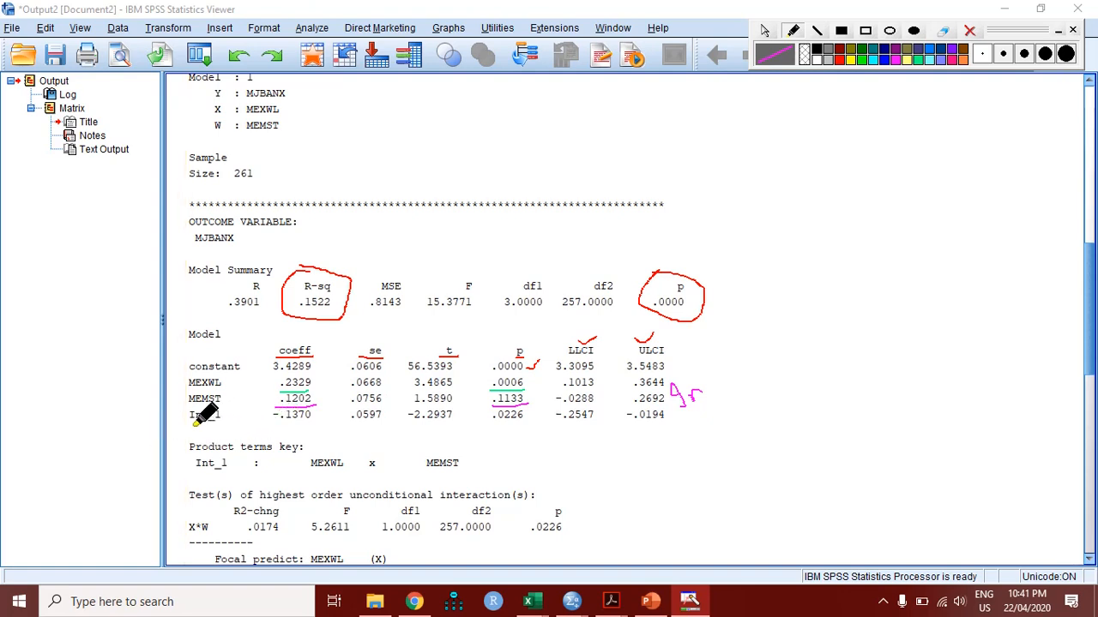
Underline Int_1, its product terms key, its coefficient and its p value in magenta, and handwrite "sig" beside the p value
drag(192, 421, 224, 420)
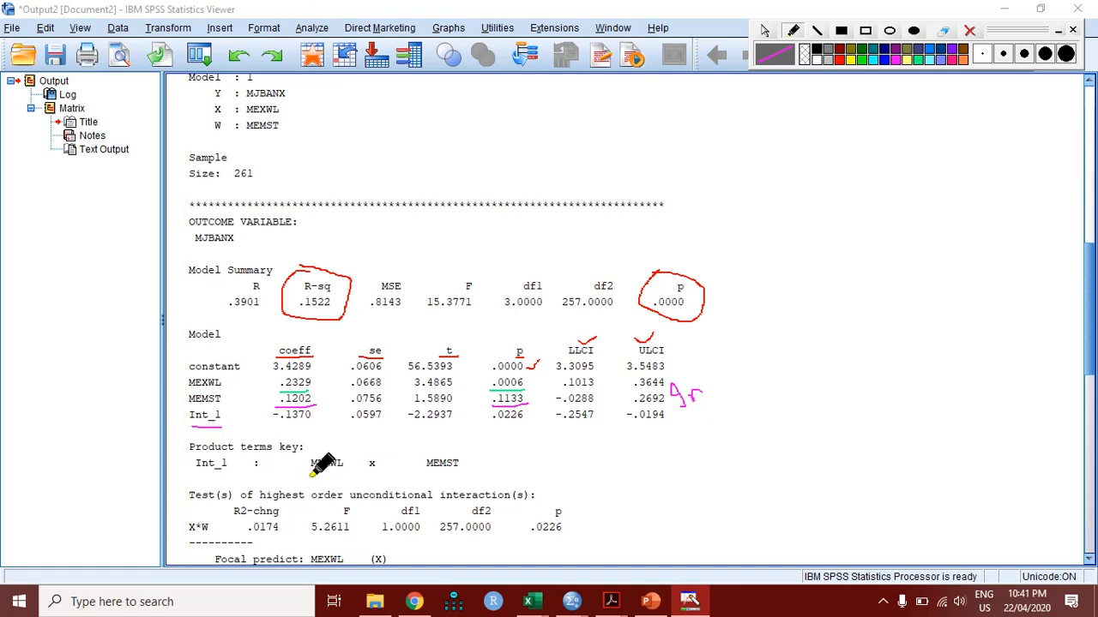
drag(196, 472, 474, 471)
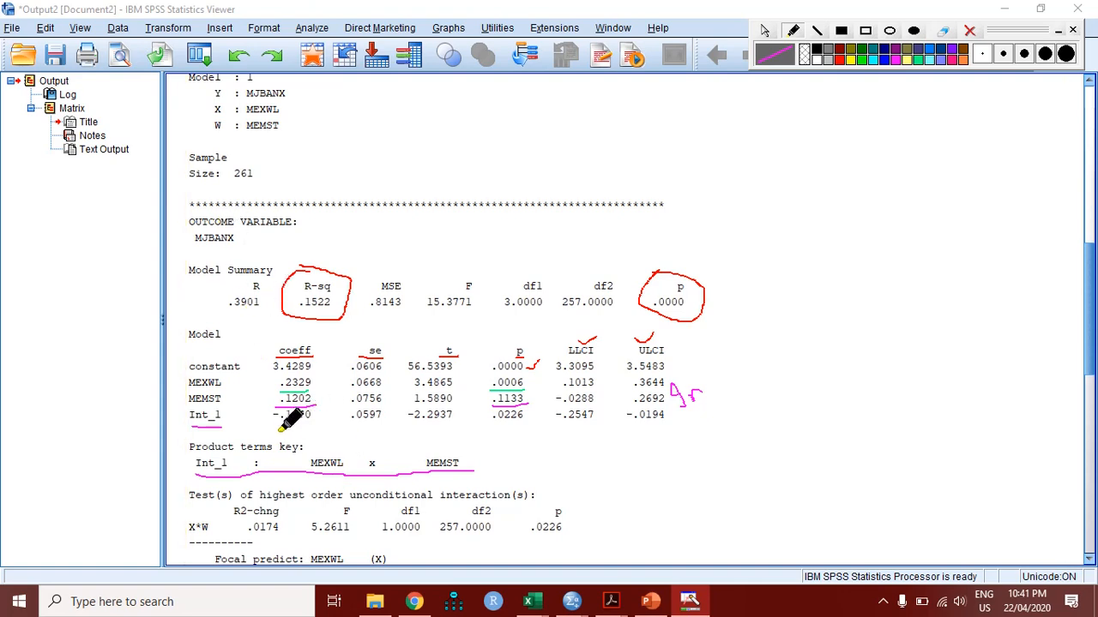
drag(268, 429, 310, 420)
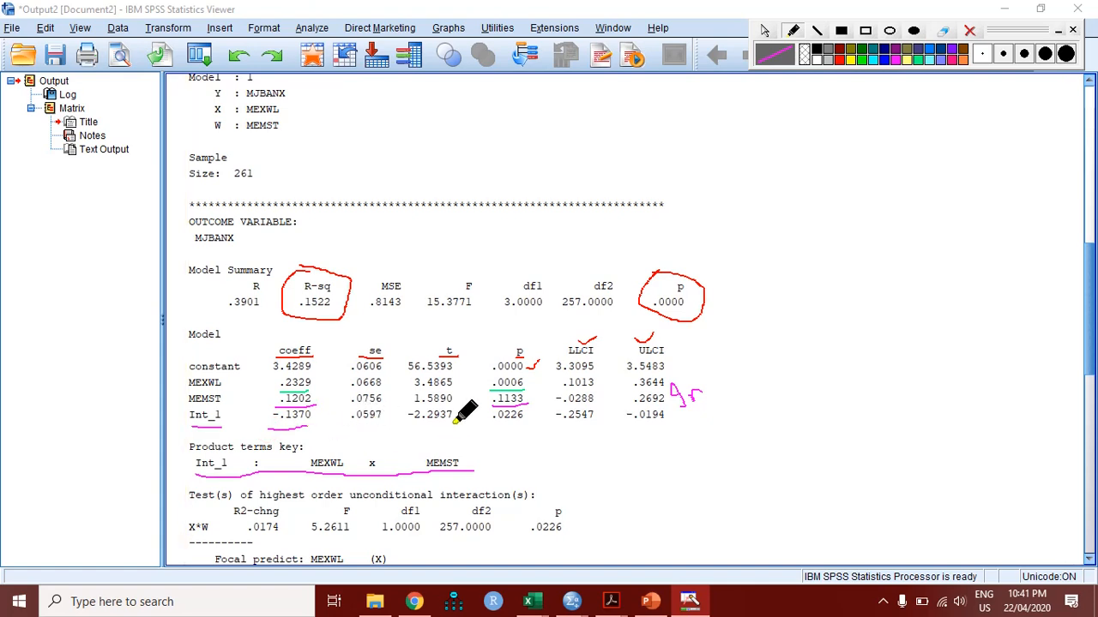
mouse_move(485, 428)
mouse_down()
mouse_move(530, 425)
mouse_move(535, 444)
mouse_move(571, 429)
mouse_move(581, 441)
mouse_move(558, 422)
mouse_up()
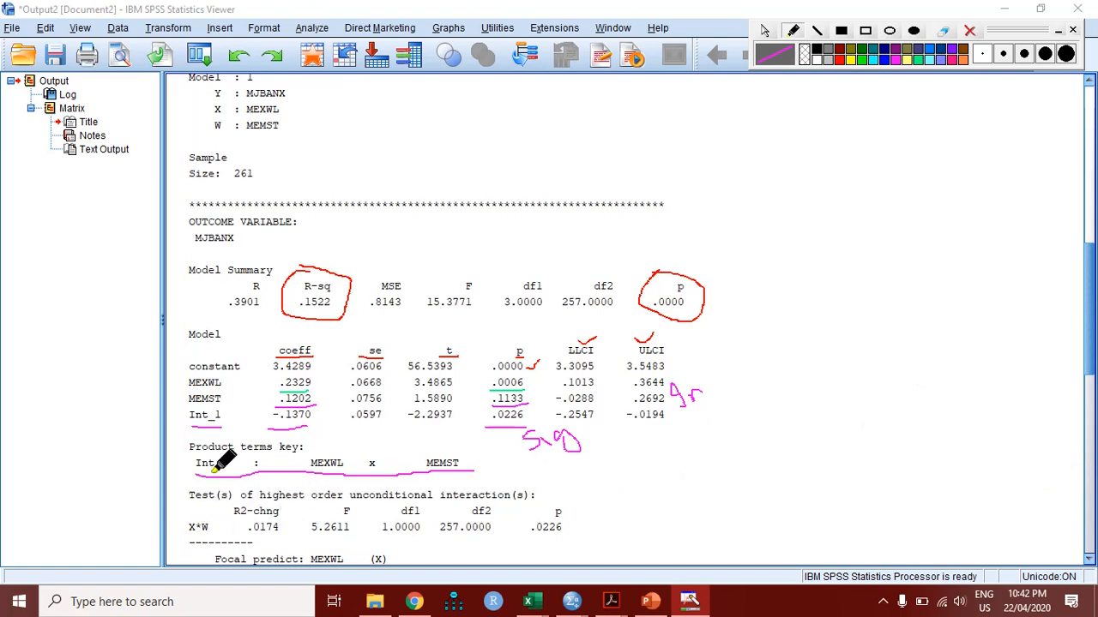
Circle X*W, the R2-chng value and the p value in the test of highest order unconditional interactions
mouse_move(206, 507)
mouse_down()
mouse_move(182, 514)
mouse_move(205, 532)
mouse_up()
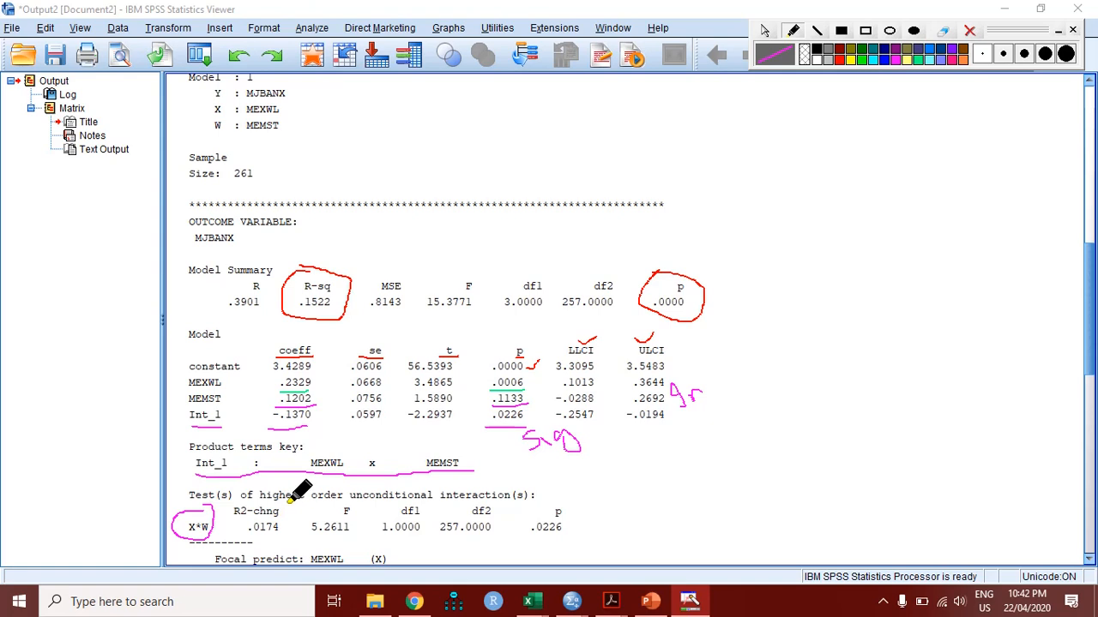
mouse_move(284, 500)
mouse_down()
mouse_move(240, 497)
mouse_move(226, 520)
mouse_move(273, 535)
mouse_move(281, 503)
mouse_up()
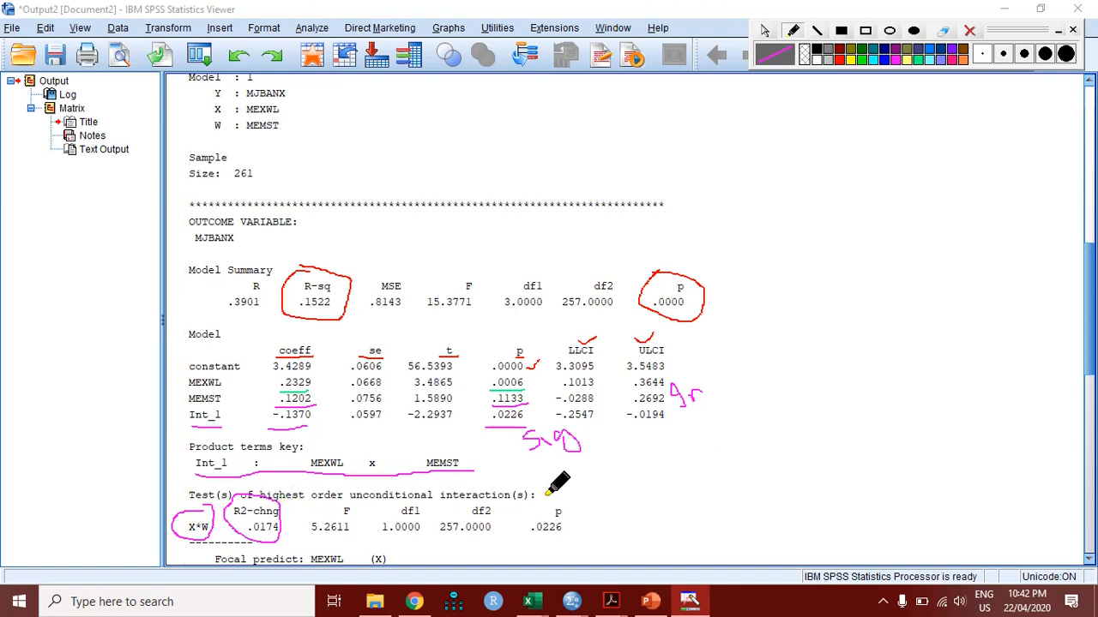
mouse_move(543, 496)
mouse_down()
mouse_move(523, 514)
mouse_move(553, 541)
mouse_move(568, 517)
mouse_move(562, 494)
mouse_up()
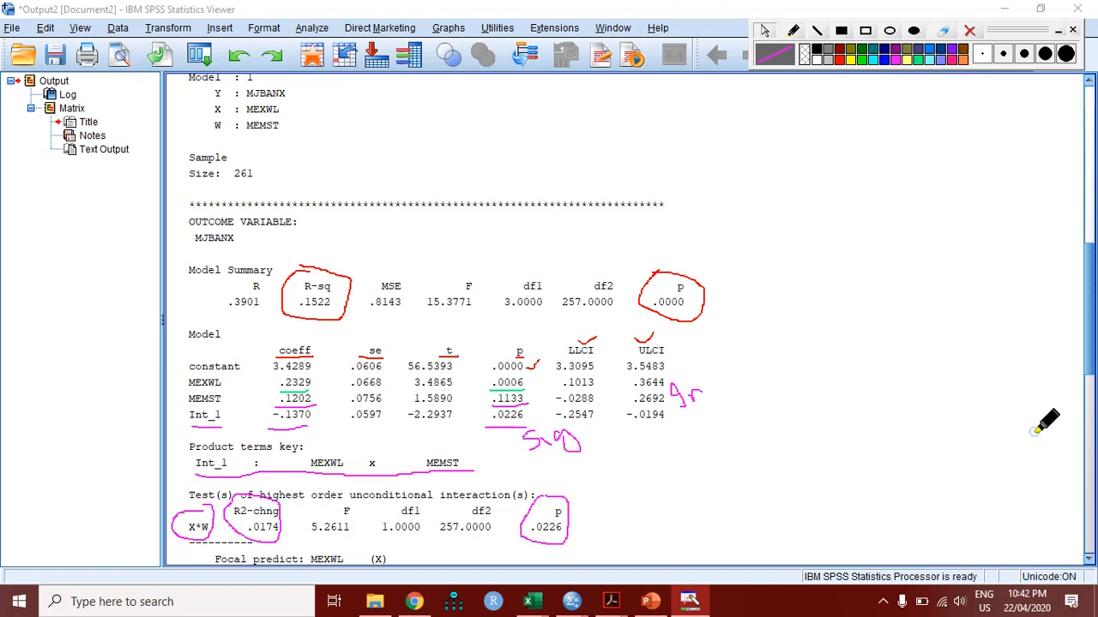
Clear all pen marks, underline the heading of the conditional effects table in magenta, and handwrite "1SD" above it
scroll(1090, 562, down, 3)
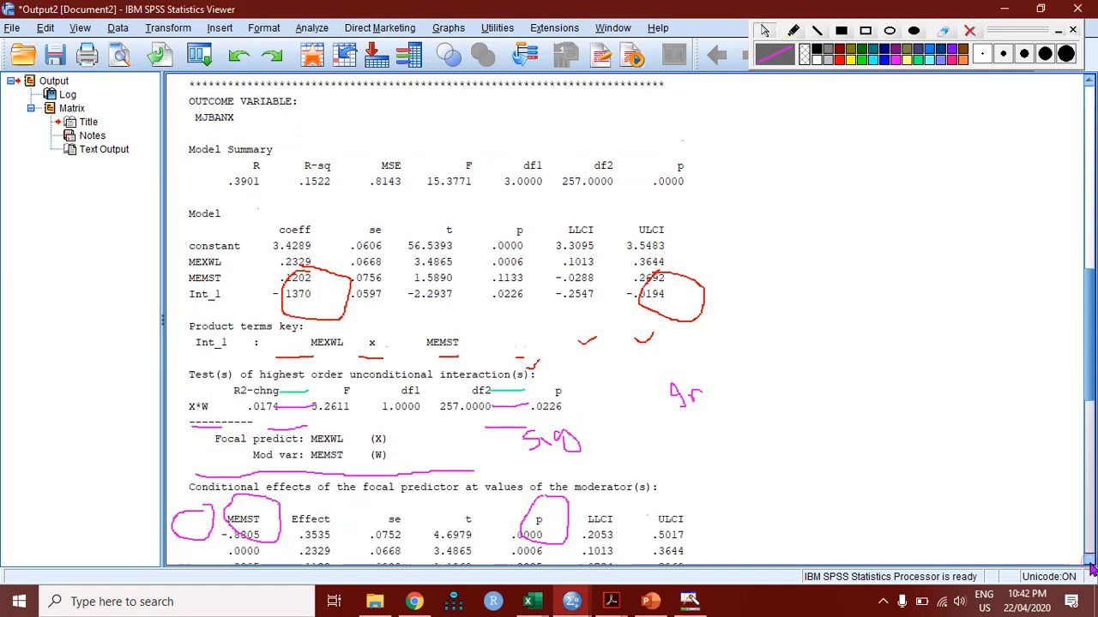
click(970, 30)
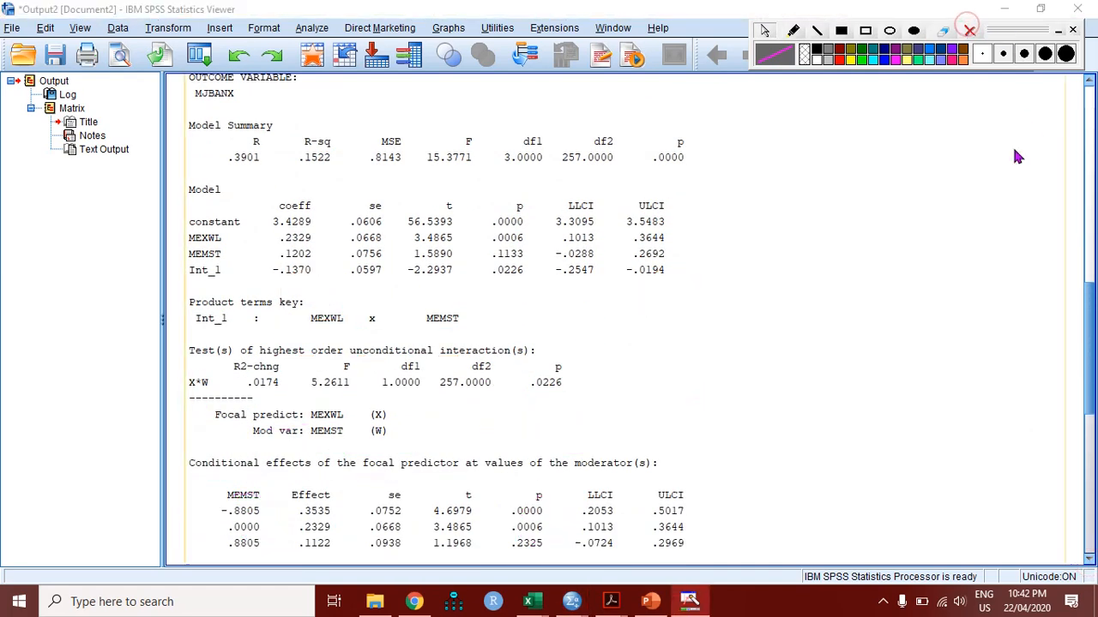
click(1090, 562)
scroll(1090, 562, down, 2)
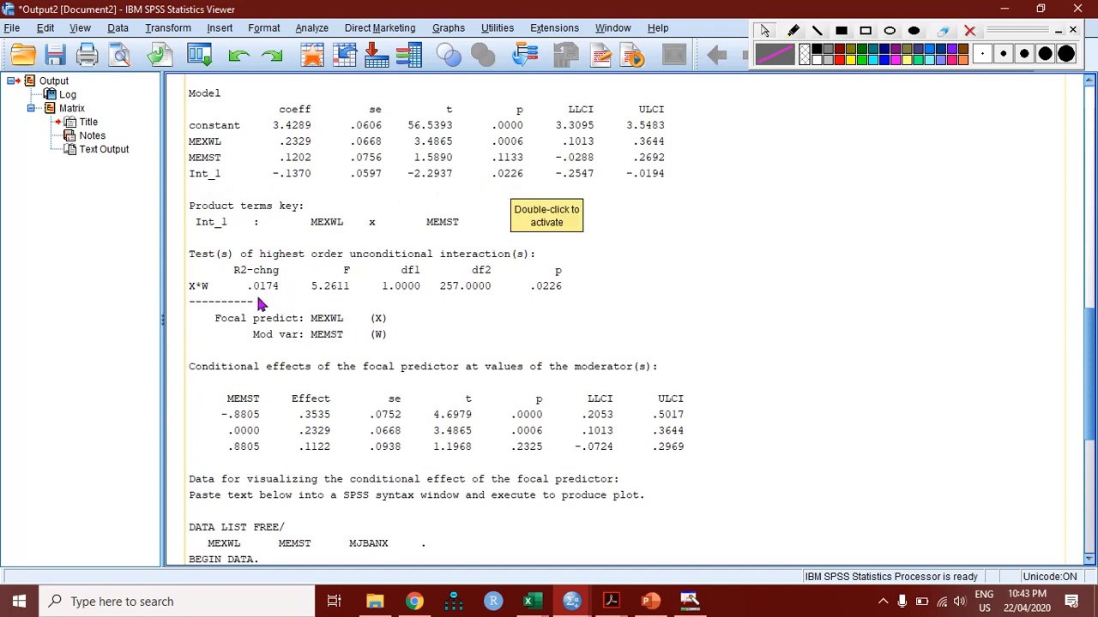
click(896, 62)
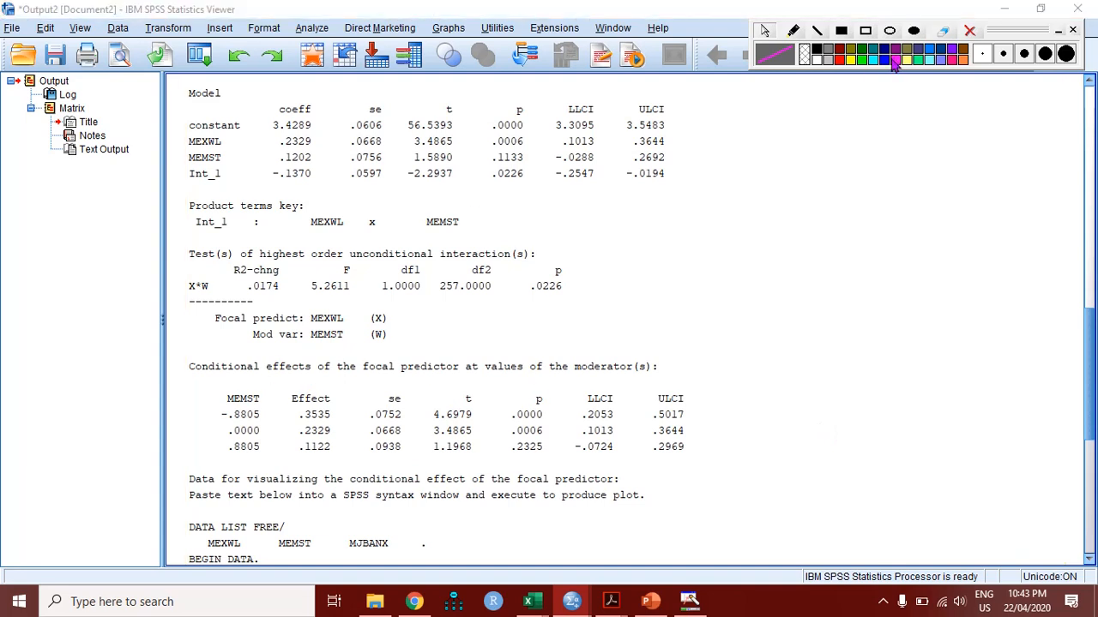
click(794, 33)
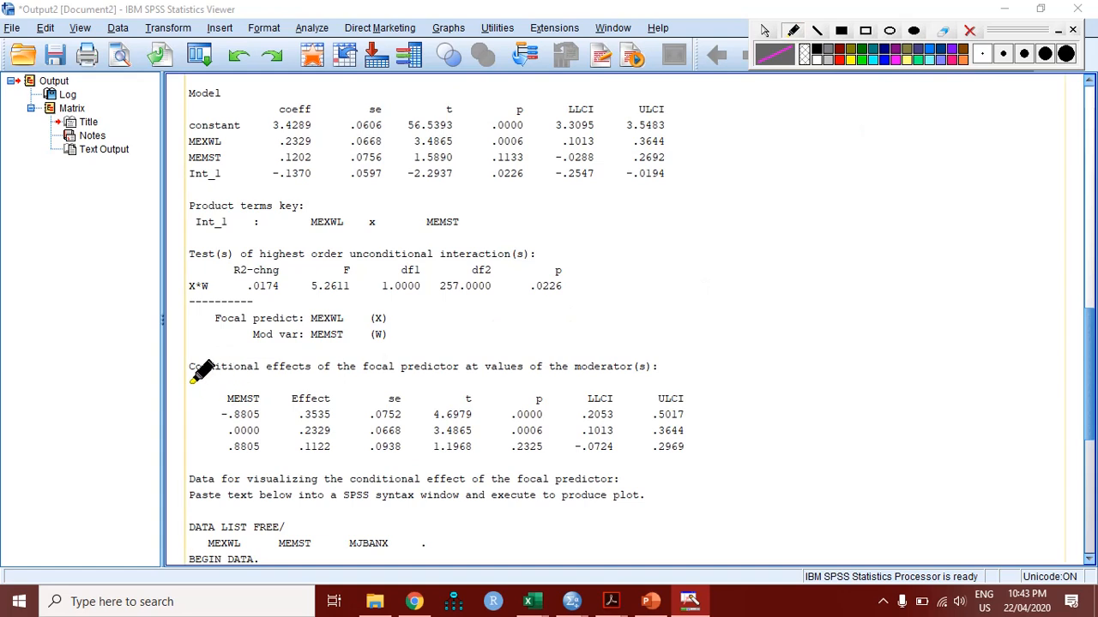
drag(190, 373, 652, 377)
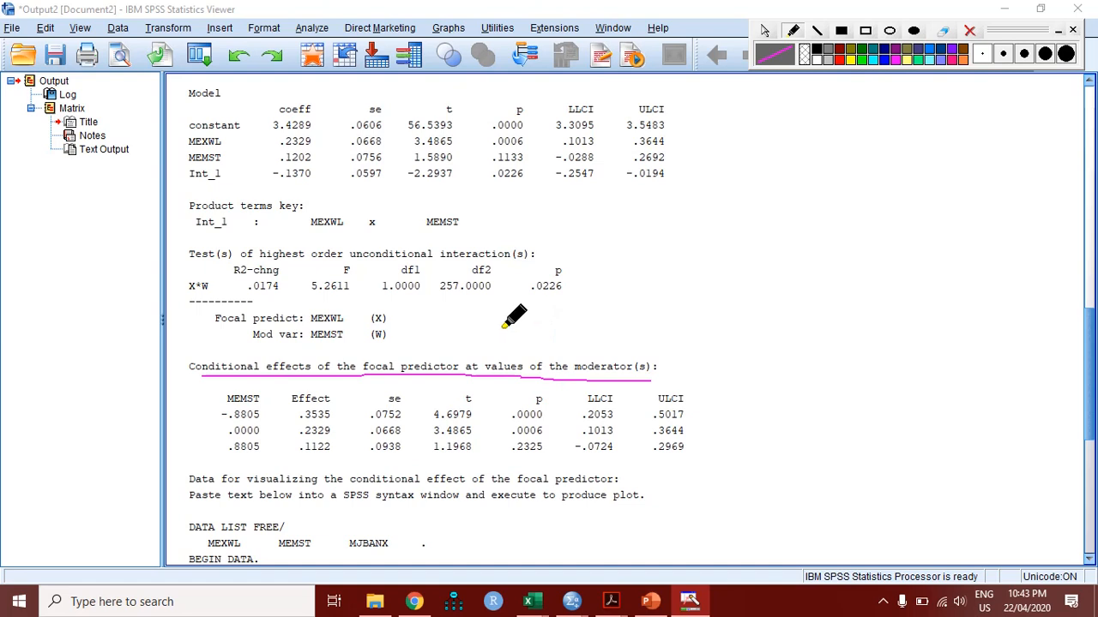
mouse_move(503, 328)
mouse_down()
mouse_move(545, 322)
mouse_move(533, 332)
mouse_up()
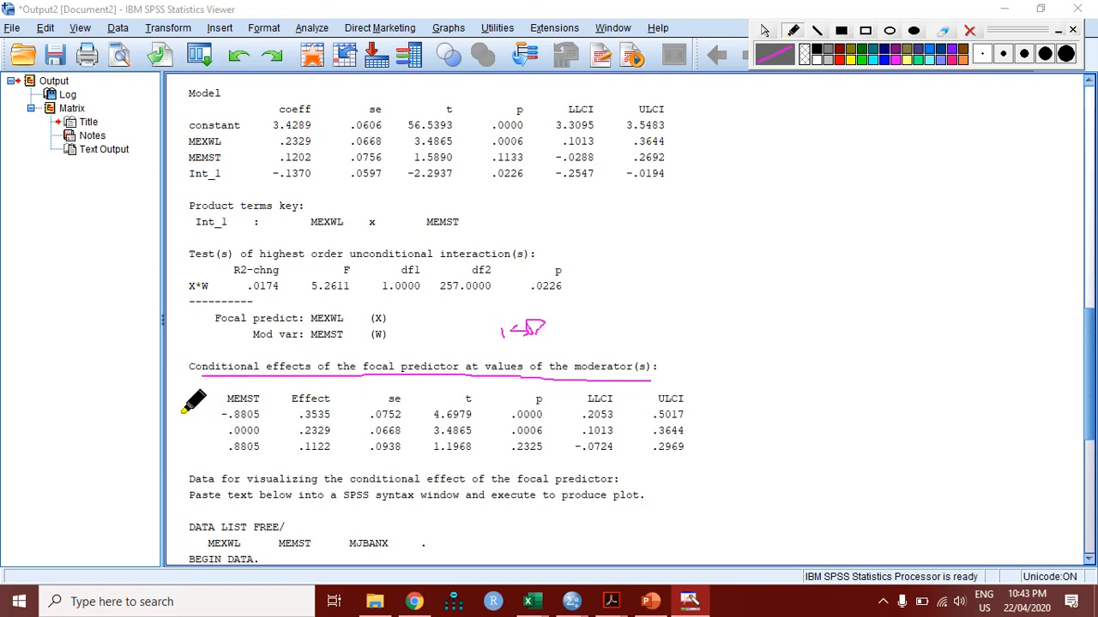
Label the first MEMST value as -1SD and the last with a plus sign, and tick all three moderator values
drag(179, 413, 232, 399)
drag(188, 449, 191, 457)
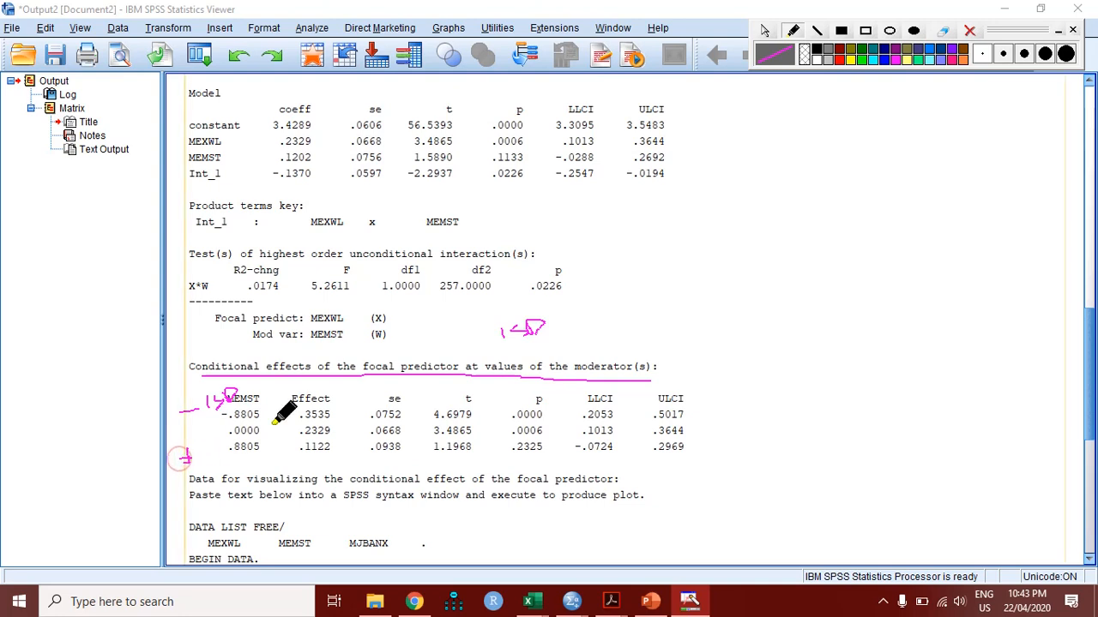
drag(262, 427, 281, 413)
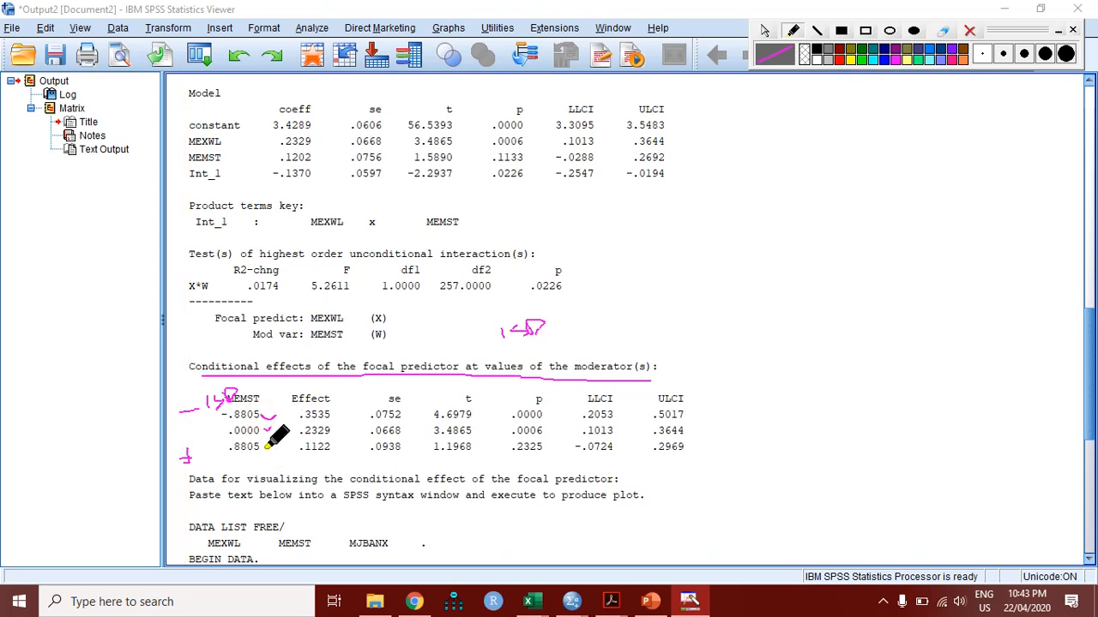
drag(267, 446, 281, 448)
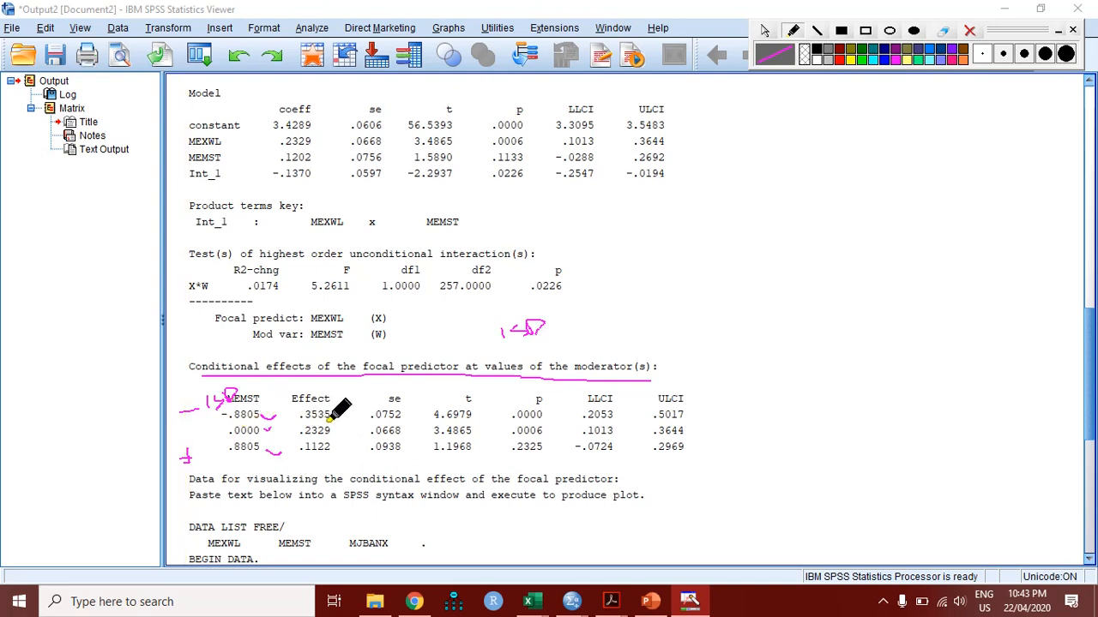
Mark the Effect and p values of the -1SD and mean MEMST rows with magenta pen strokes
drag(293, 420, 337, 420)
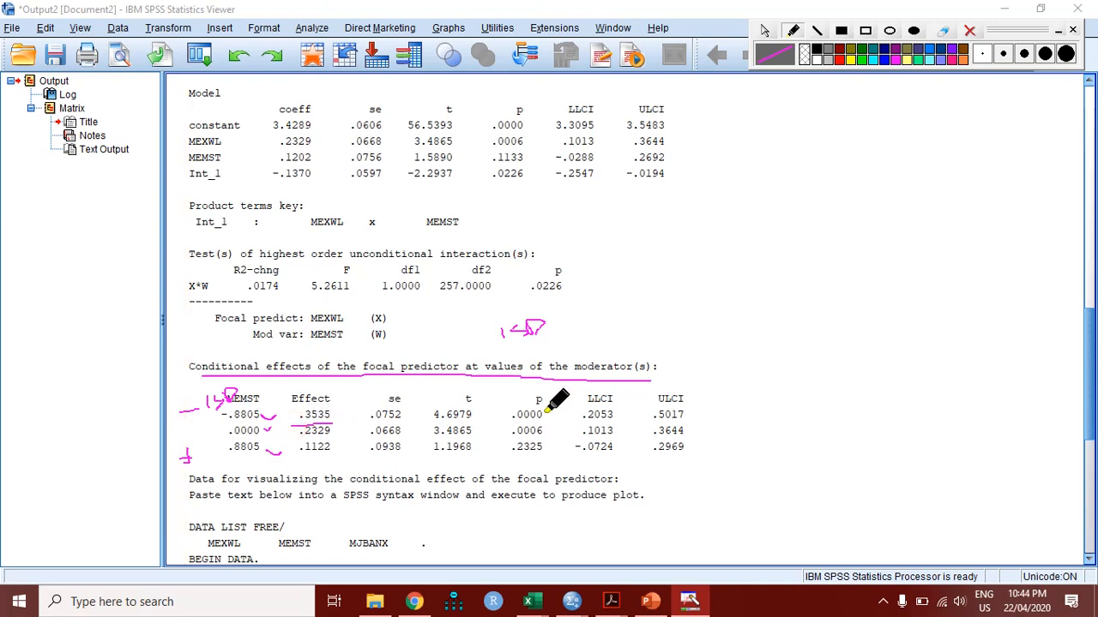
mouse_move(546, 411)
mouse_down()
mouse_move(550, 420)
mouse_move(556, 404)
mouse_up()
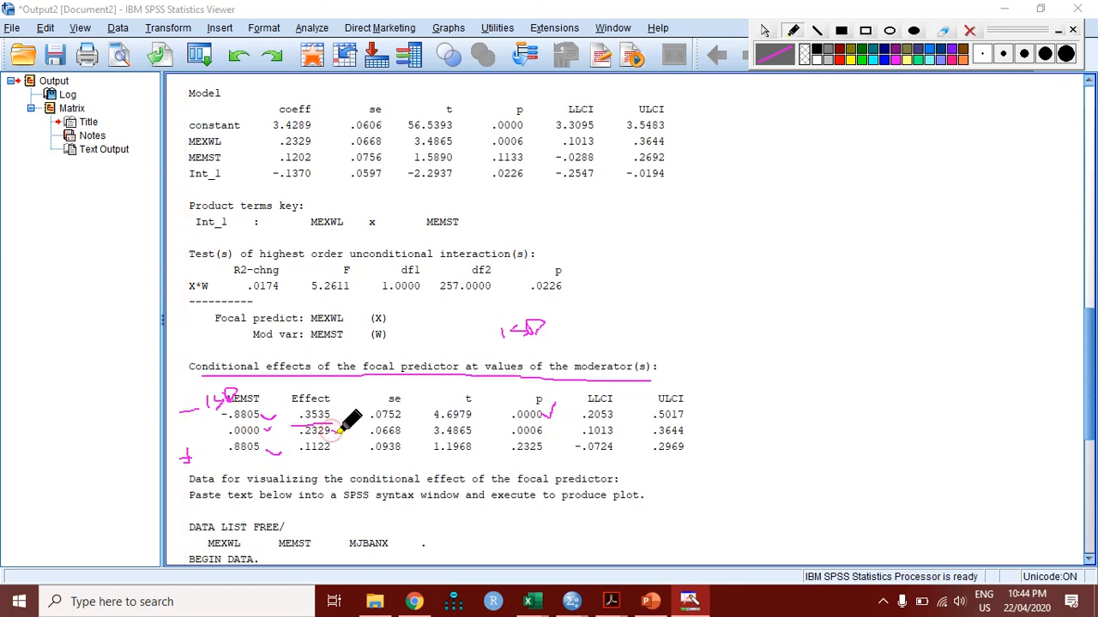
drag(329, 430, 344, 427)
mouse_move(547, 415)
mouse_down()
mouse_move(556, 403)
mouse_move(555, 425)
mouse_up()
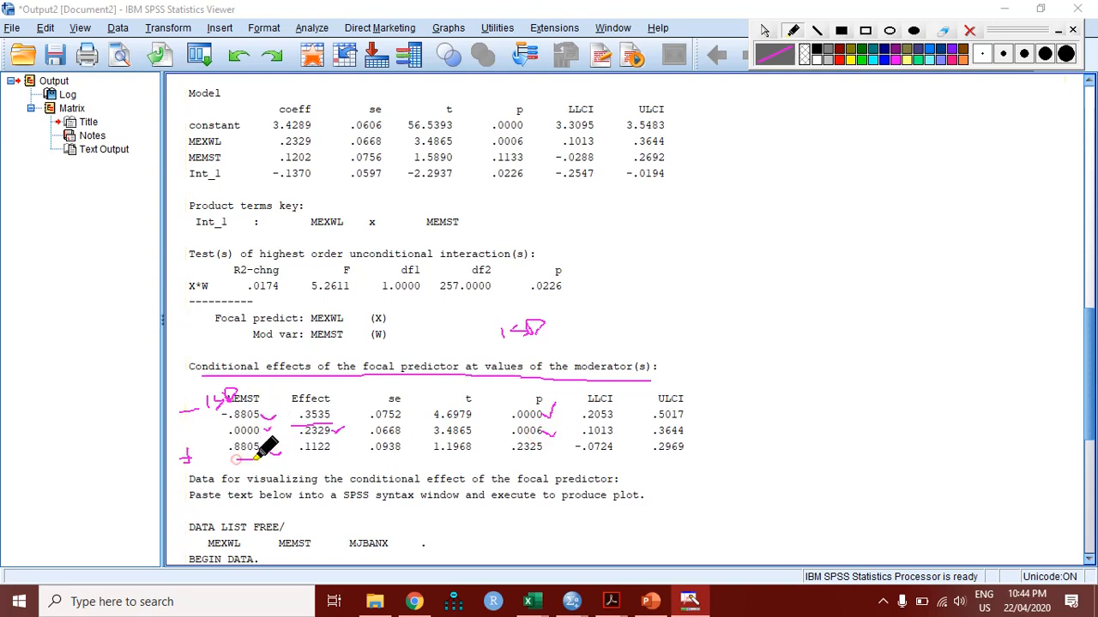
Mark the .8805 MEMST row's value and p value, underline the first and last rows' confidence limits, and handwrite 0 between the last row's limits
drag(233, 459, 256, 459)
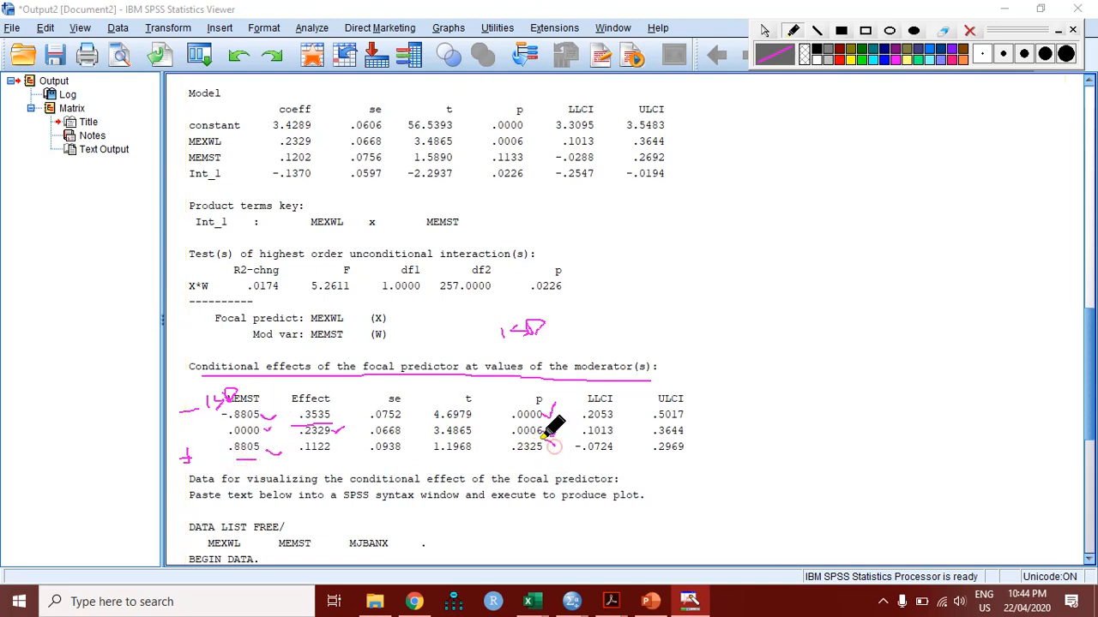
mouse_move(549, 435)
mouse_down()
mouse_move(507, 440)
mouse_move(518, 461)
mouse_move(545, 454)
mouse_up()
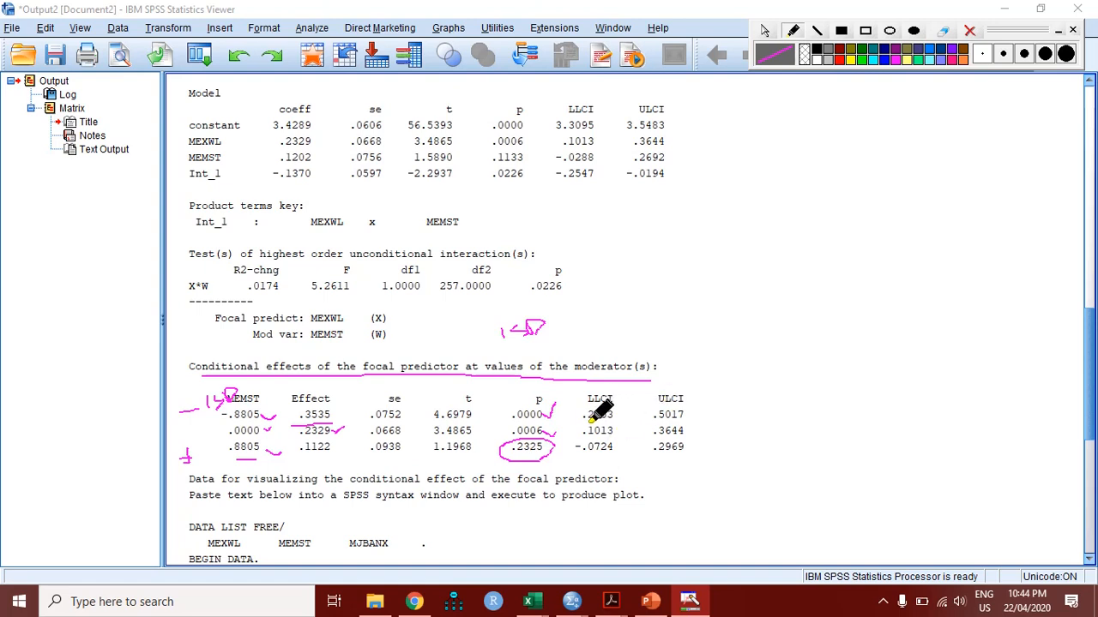
drag(582, 422, 683, 420)
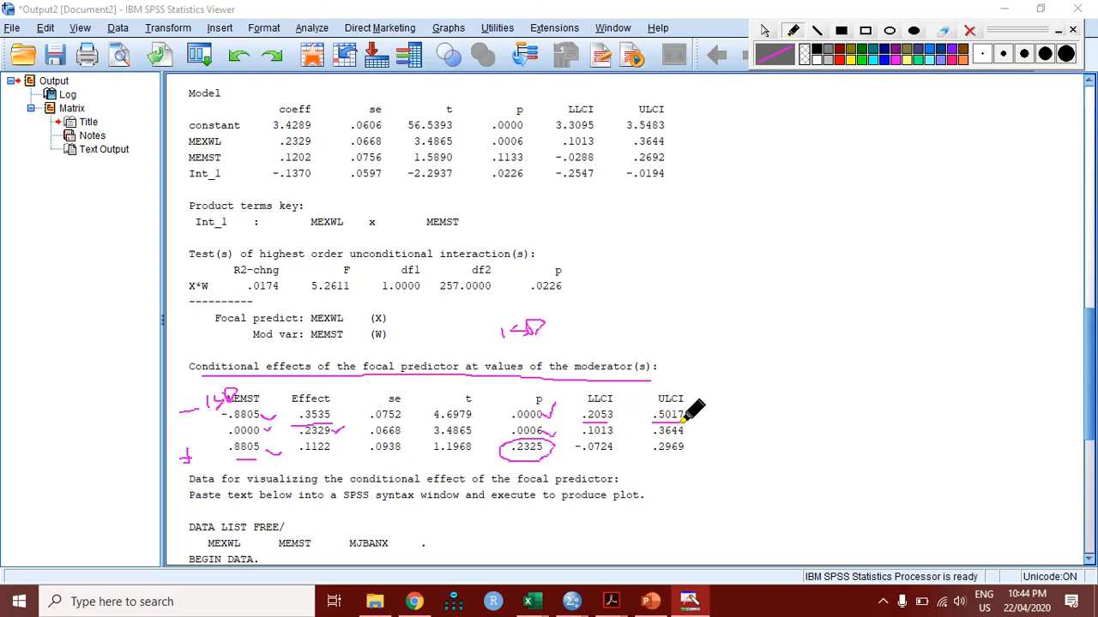
drag(577, 460, 696, 457)
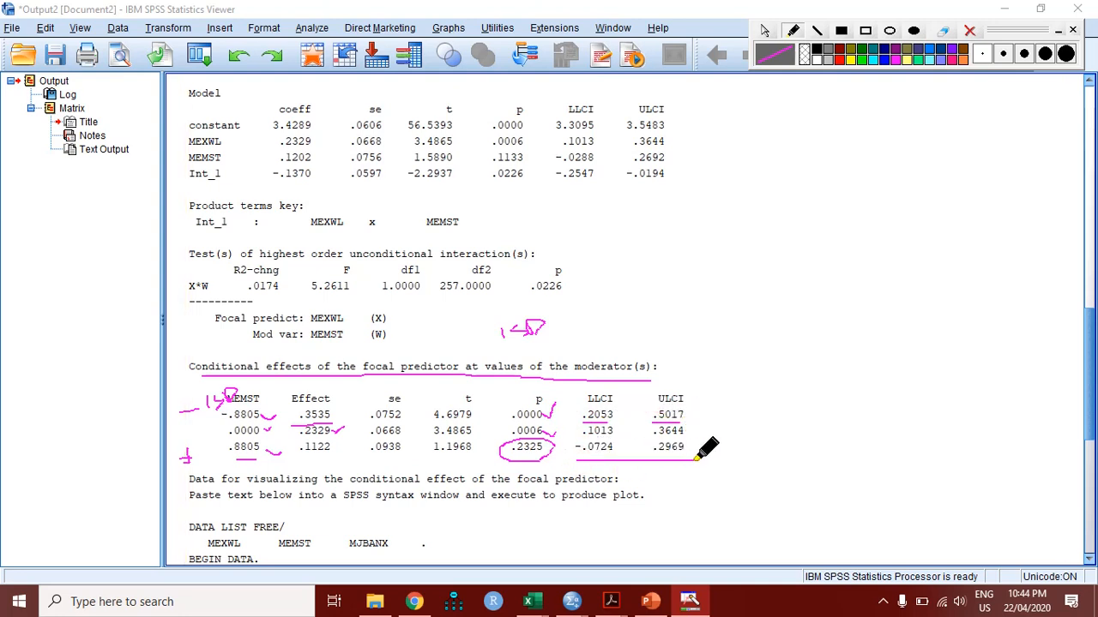
drag(633, 441, 632, 450)
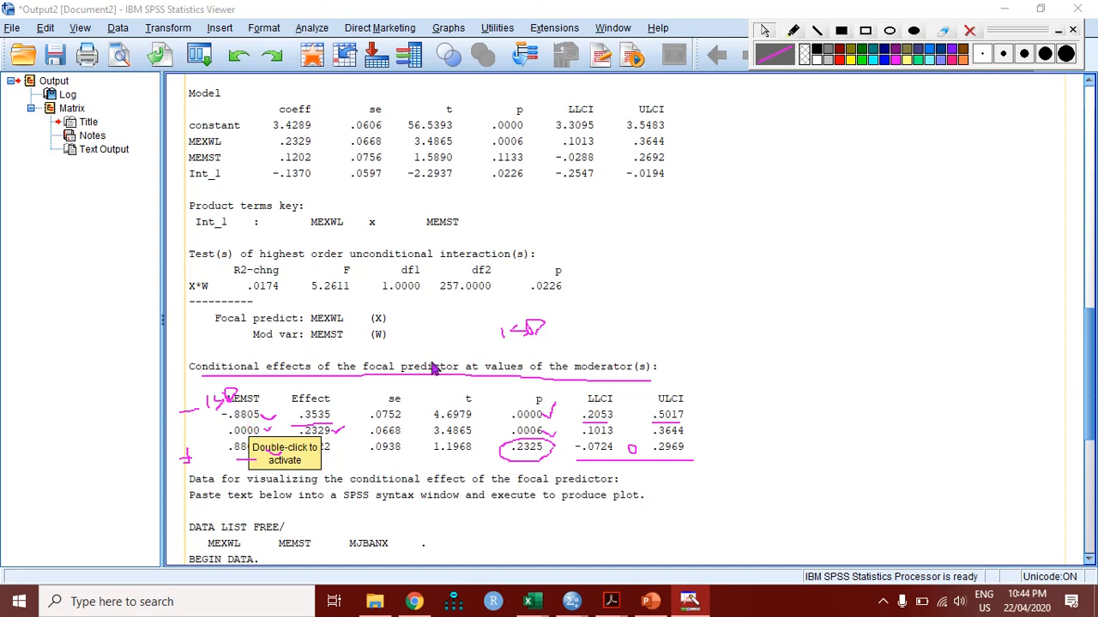
Clear all pen marks and copy the plot syntax from DATA LIST FREE through the GRAPH/SCATTERPLOT command in the text output
click(969, 30)
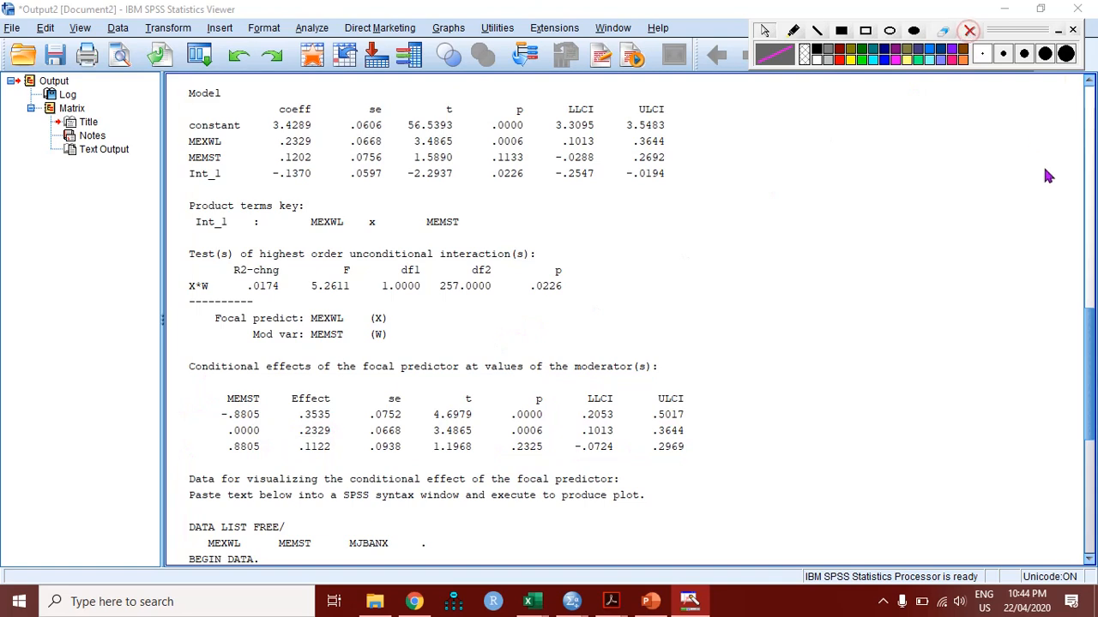
drag(1089, 386, 1091, 446)
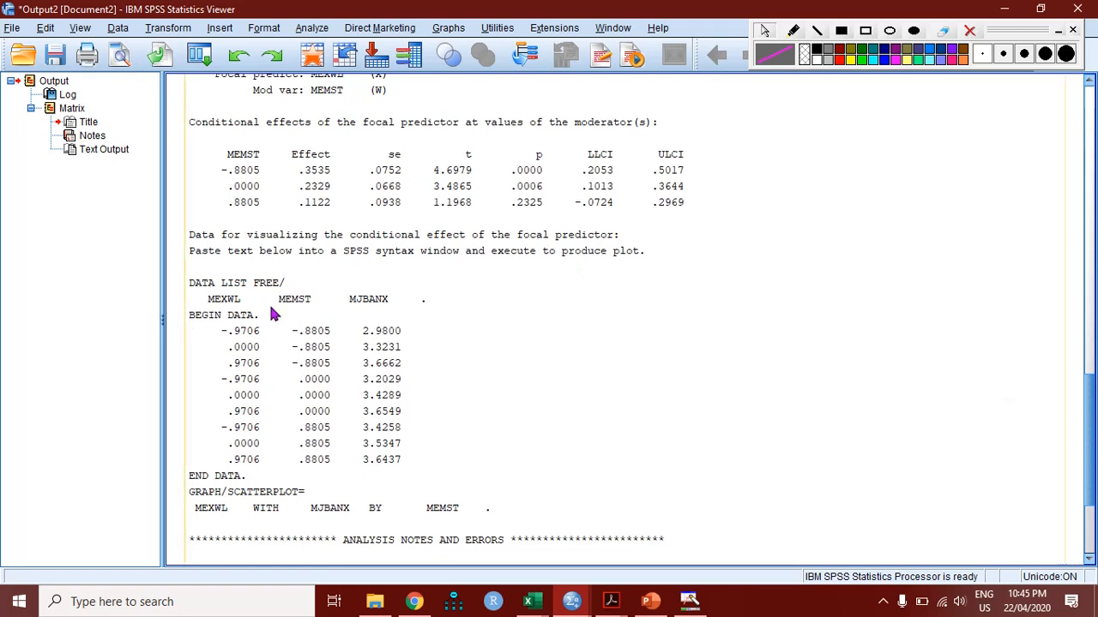
click(464, 517)
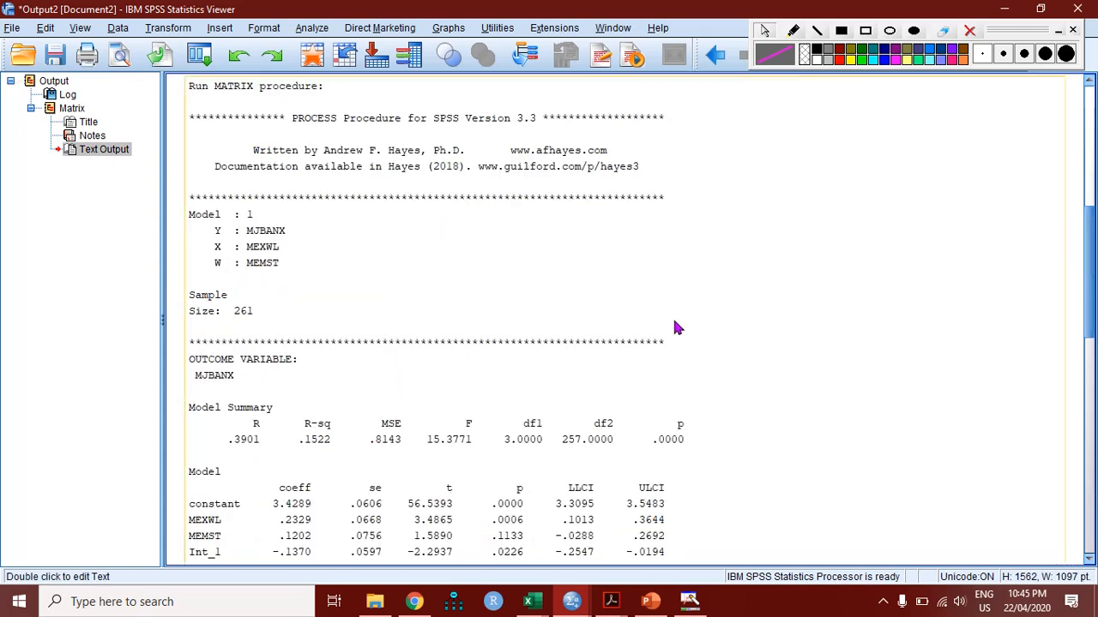
double_click(491, 453)
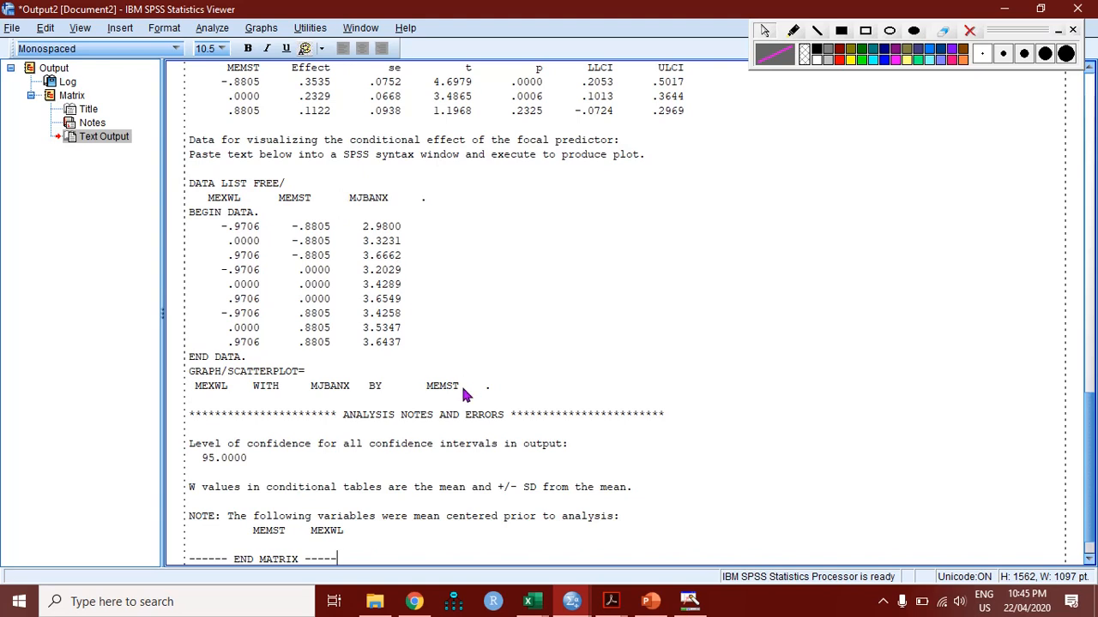
drag(460, 394, 178, 188)
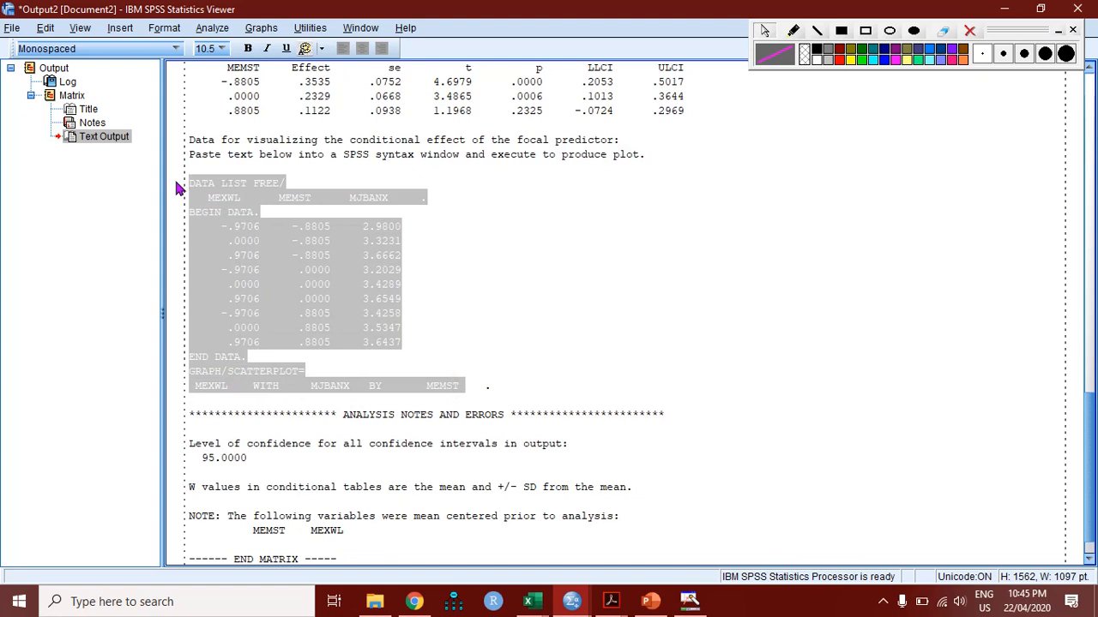
right_click(241, 186)
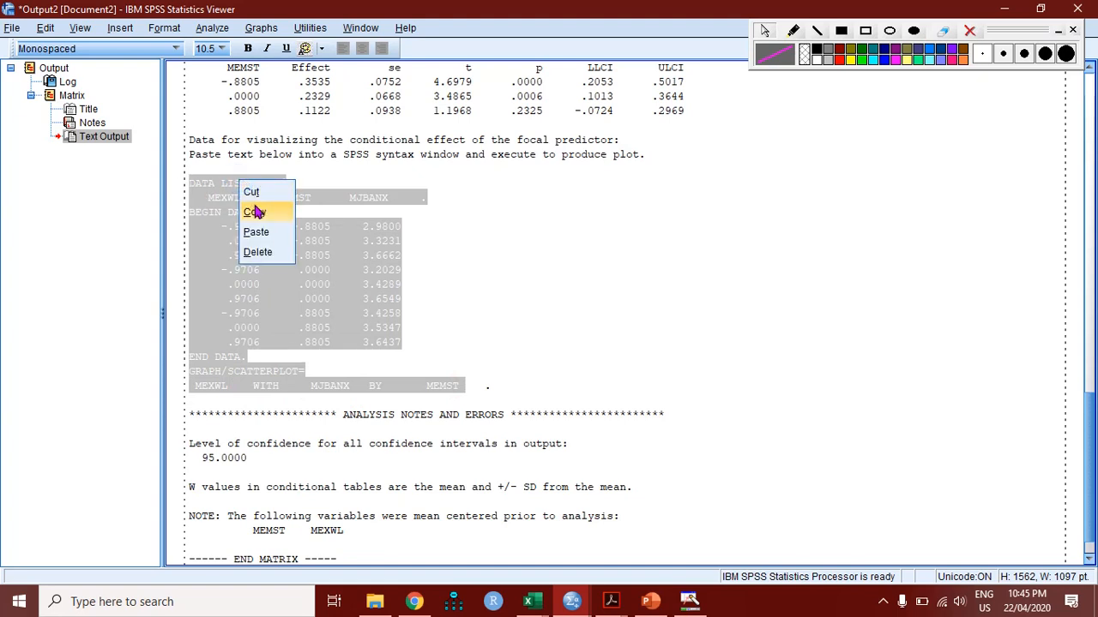
click(255, 212)
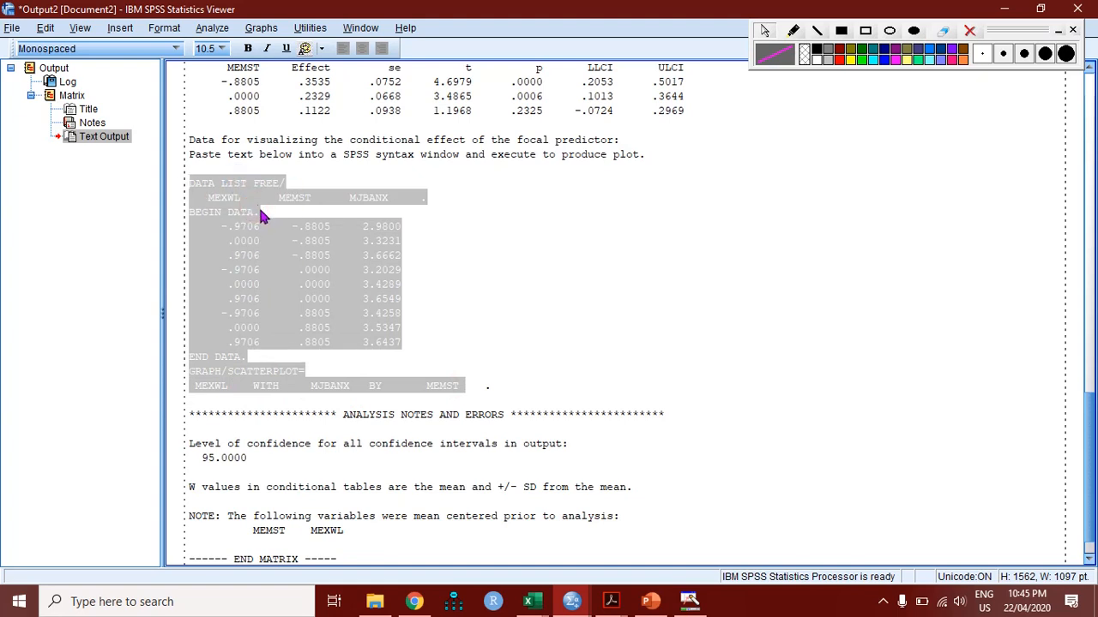
Create a new syntax file and paste the copied plot commands into it
click(18, 31)
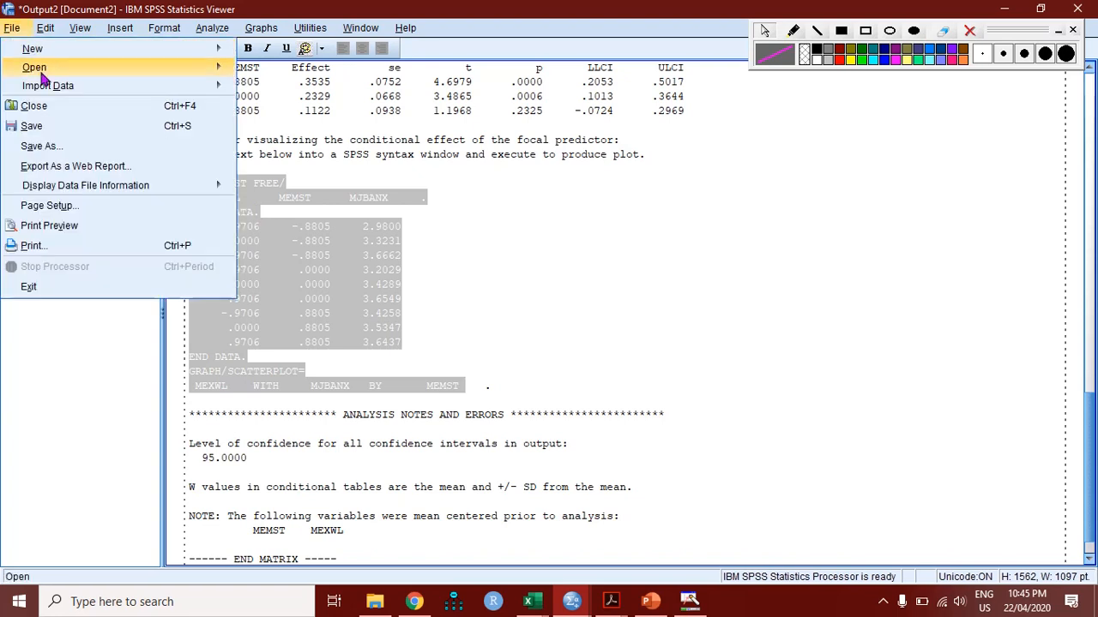
mouse_move(49, 89)
mouse_move(137, 51)
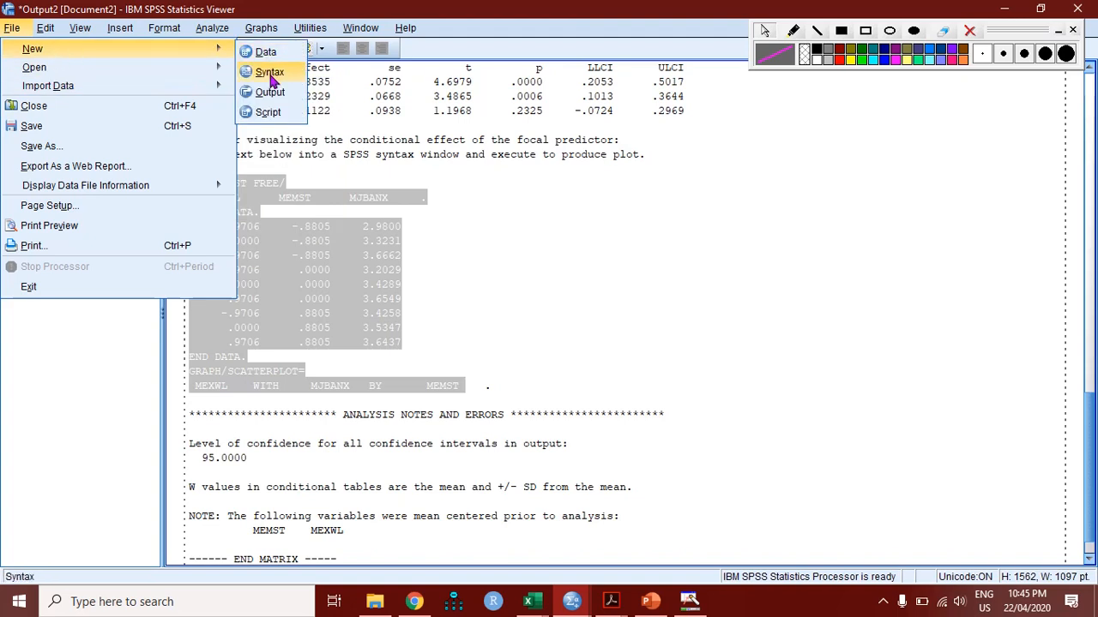
click(272, 79)
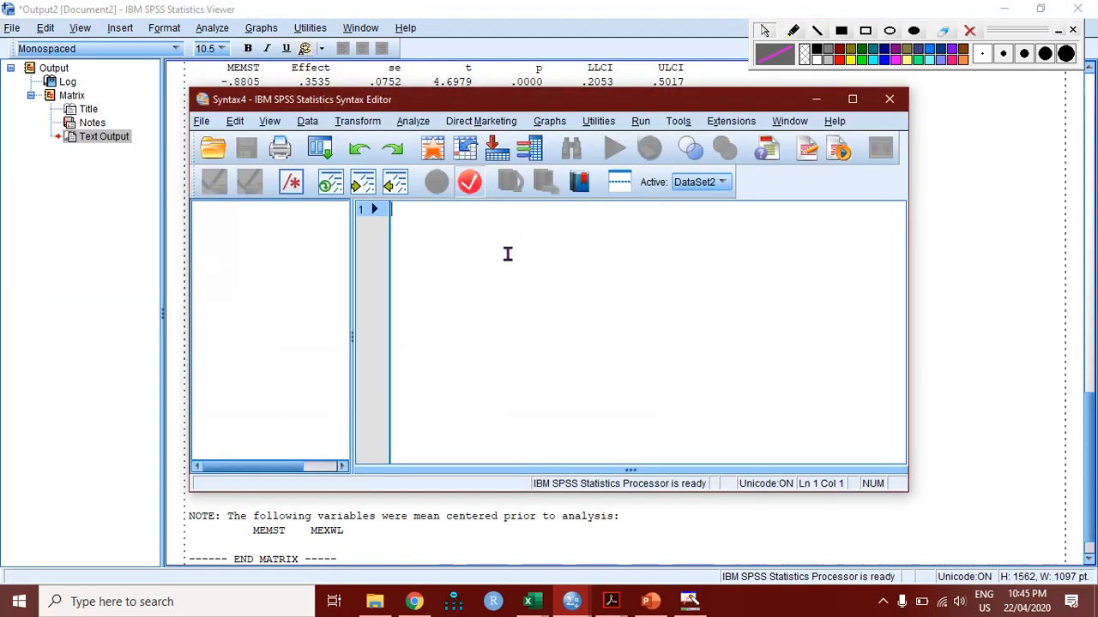
right_click(438, 232)
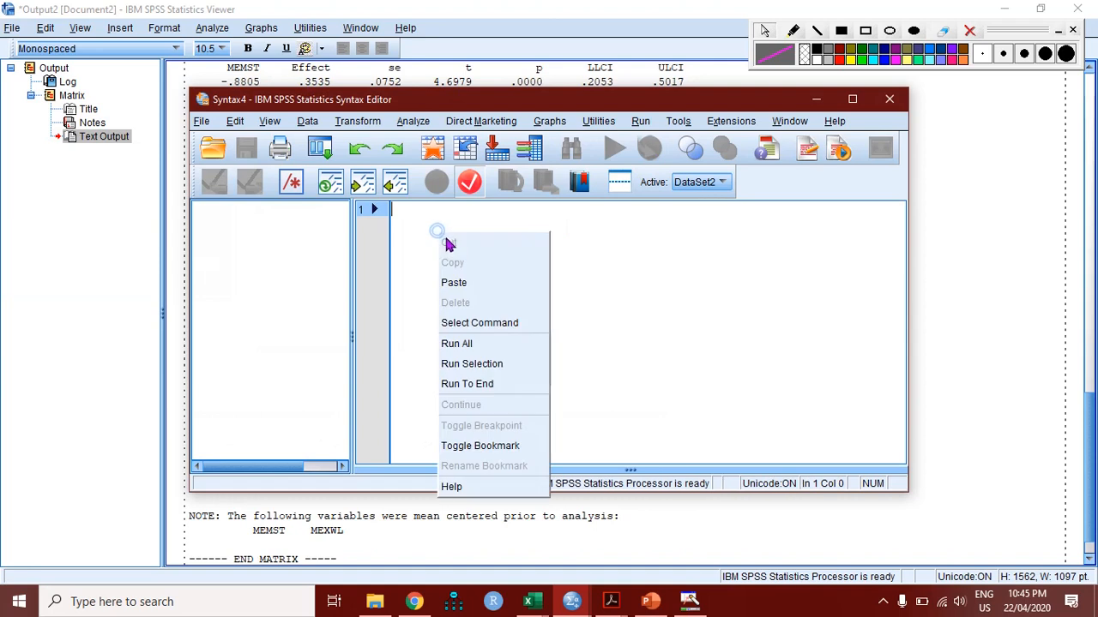
click(477, 283)
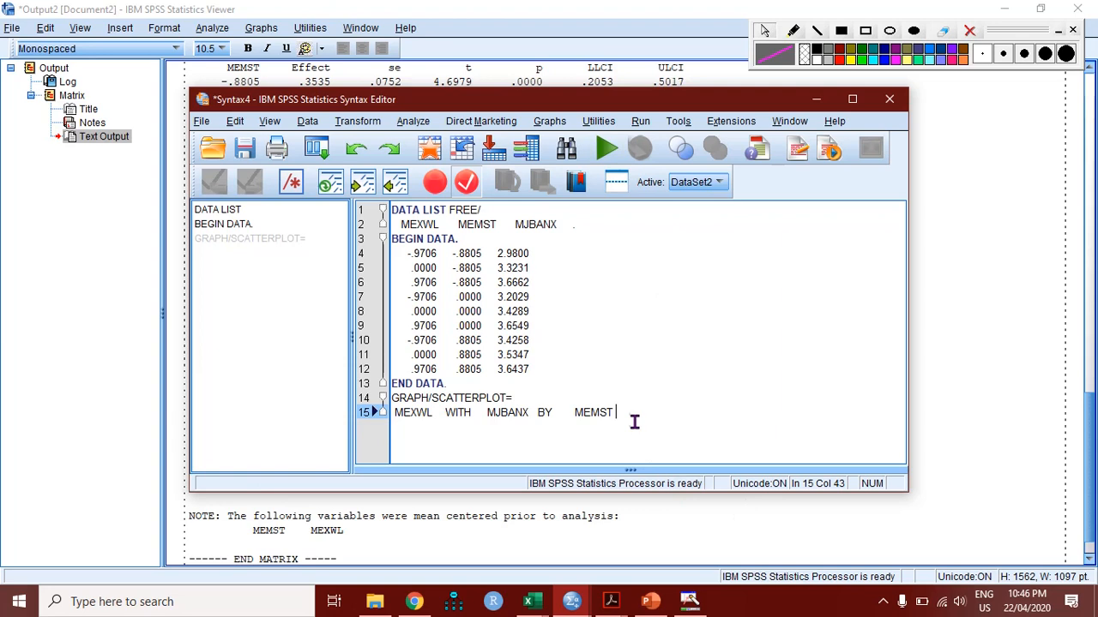
Run all 15 lines of the pasted syntax and bring the scatterplot into view in the output
drag(628, 419, 394, 213)
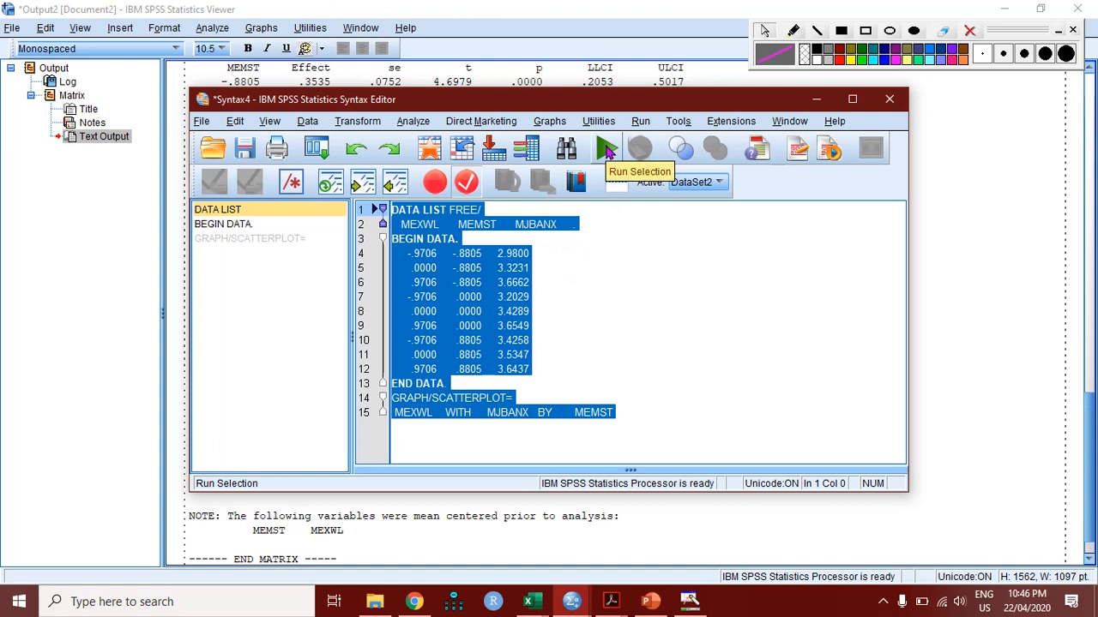
click(606, 150)
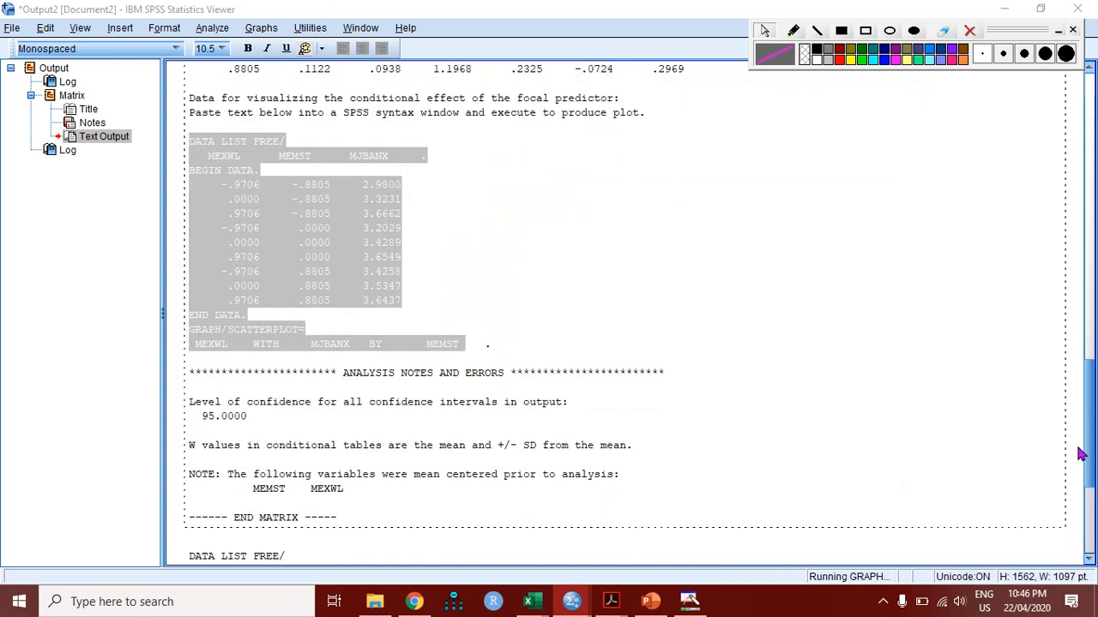
drag(1089, 455, 1088, 547)
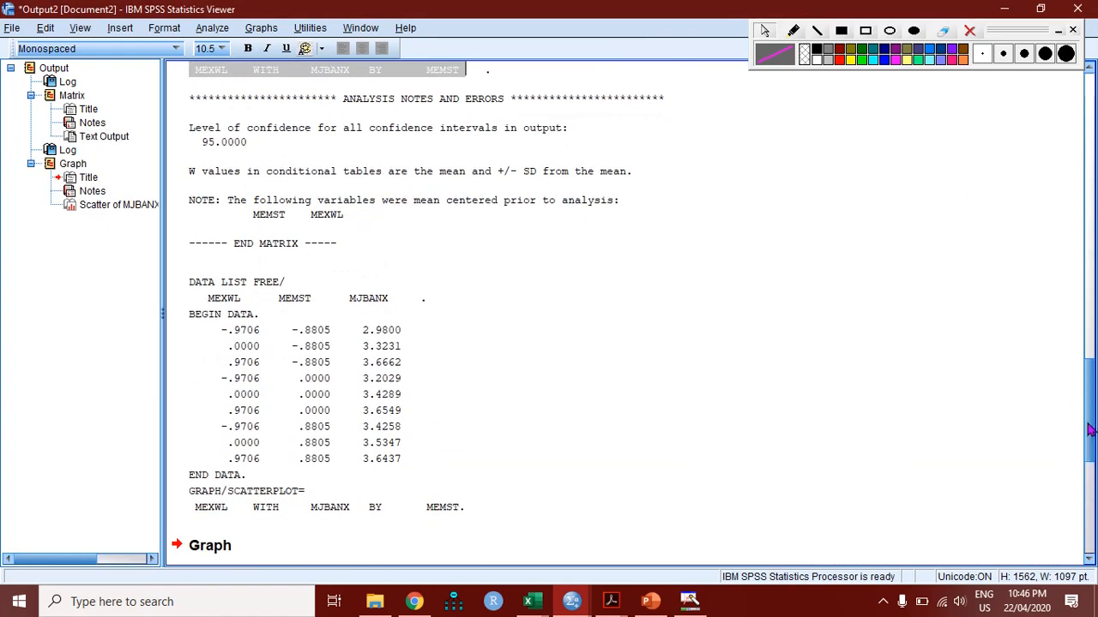
scroll(1087, 384, down, 8)
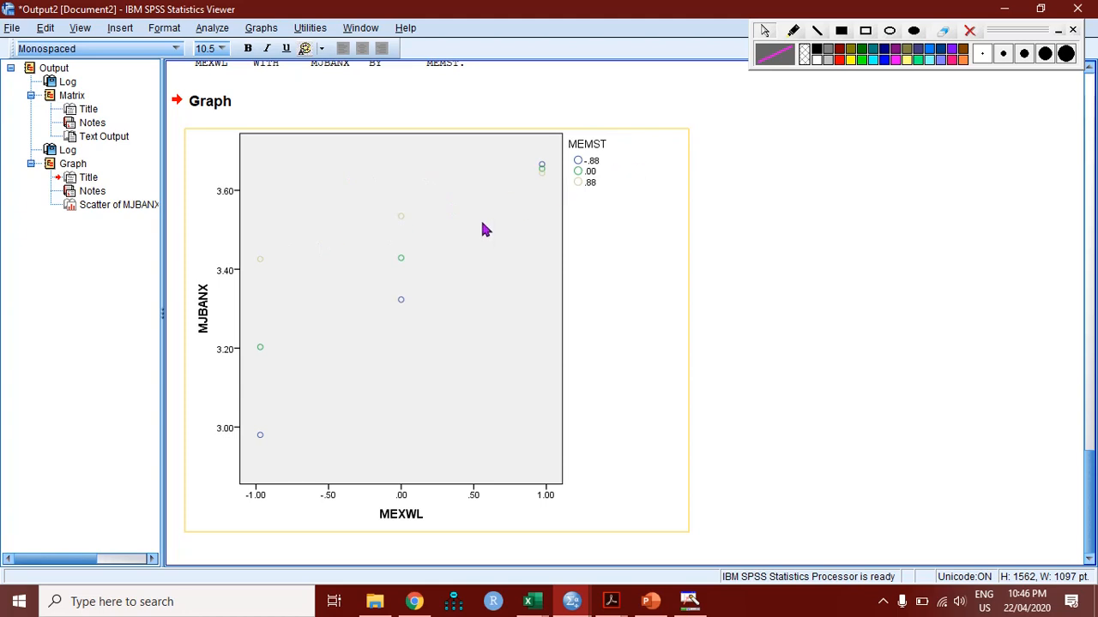
Open the scatterplot of MJBANX against MEXWL by MEMST for editing and add interpolation lines
click(441, 289)
double_click(412, 340)
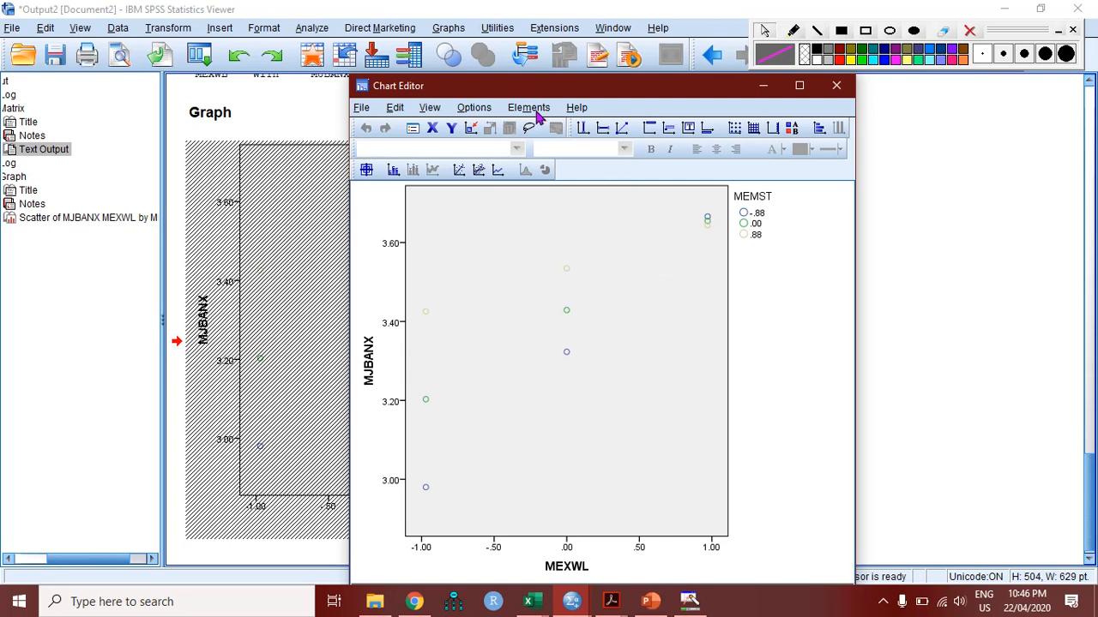
click(530, 108)
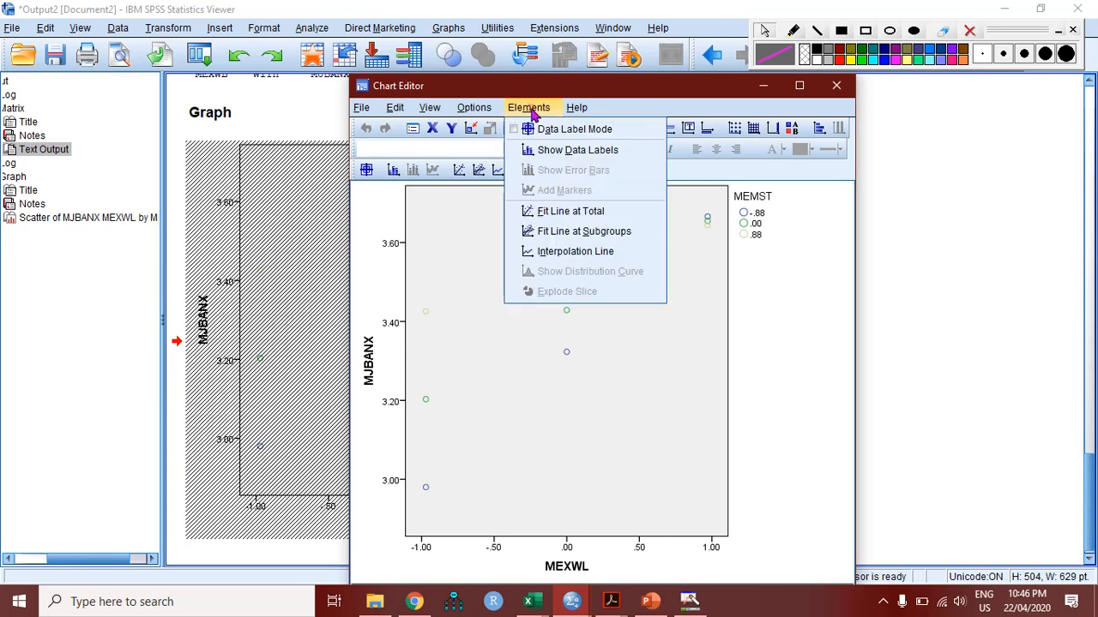
click(590, 254)
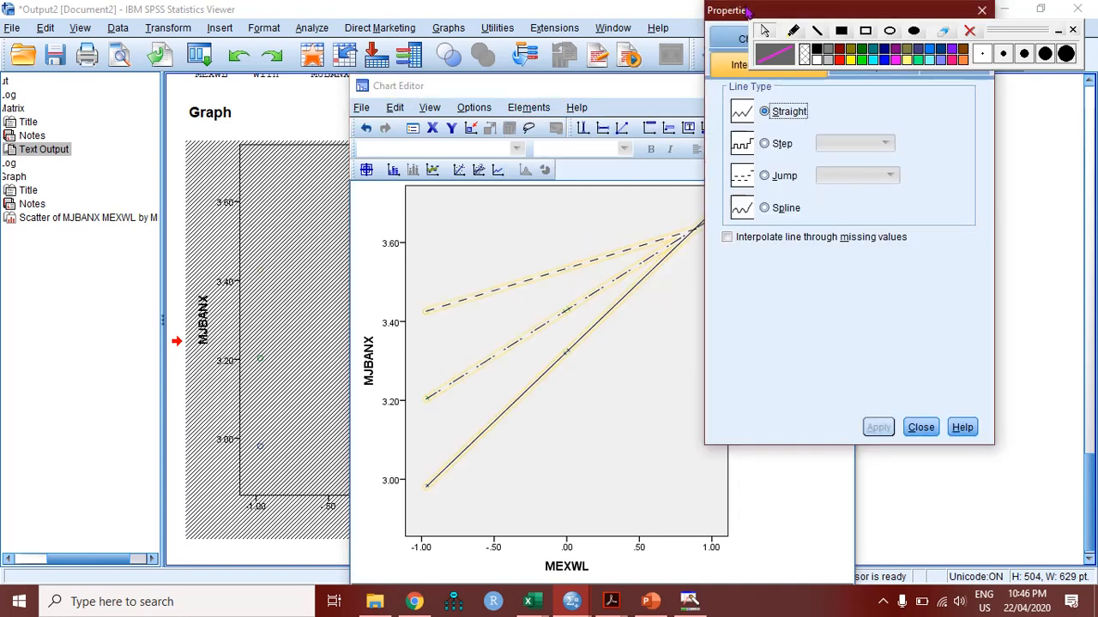
Set the interpolation lines' weight to 2, try orange, settle on green as their colour, and close the chart editor
drag(746, 10, 745, 132)
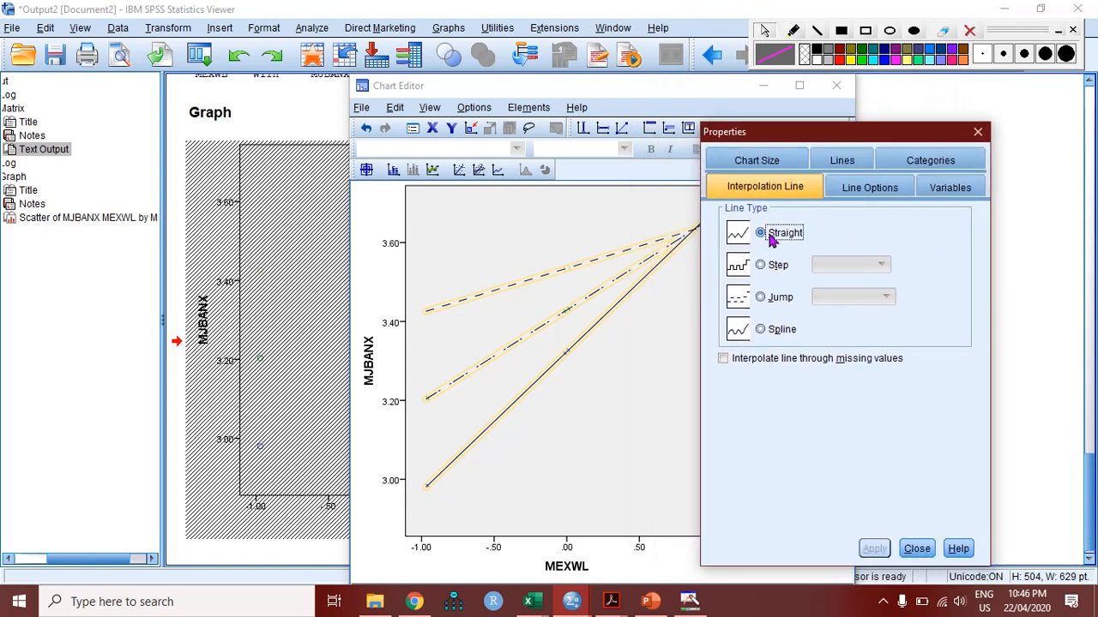
click(842, 169)
click(765, 294)
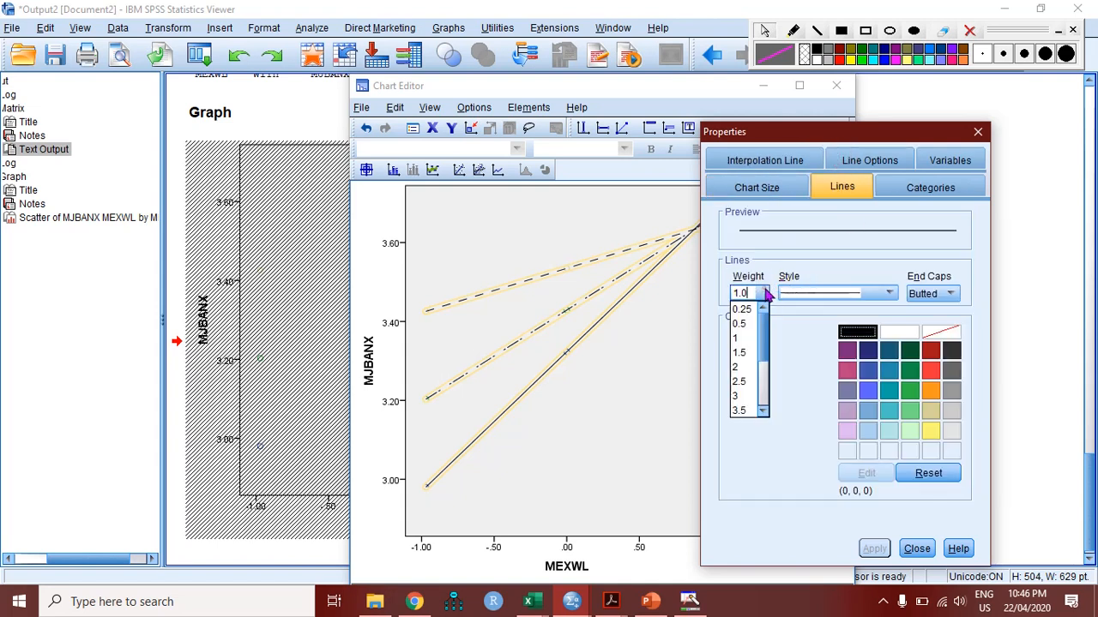
click(750, 367)
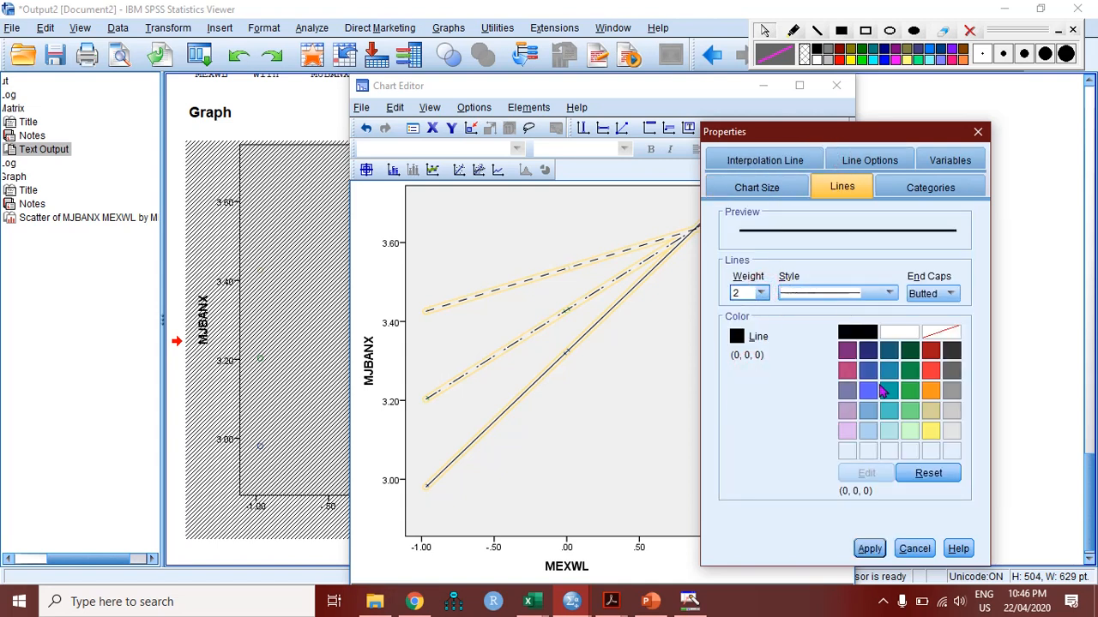
click(931, 390)
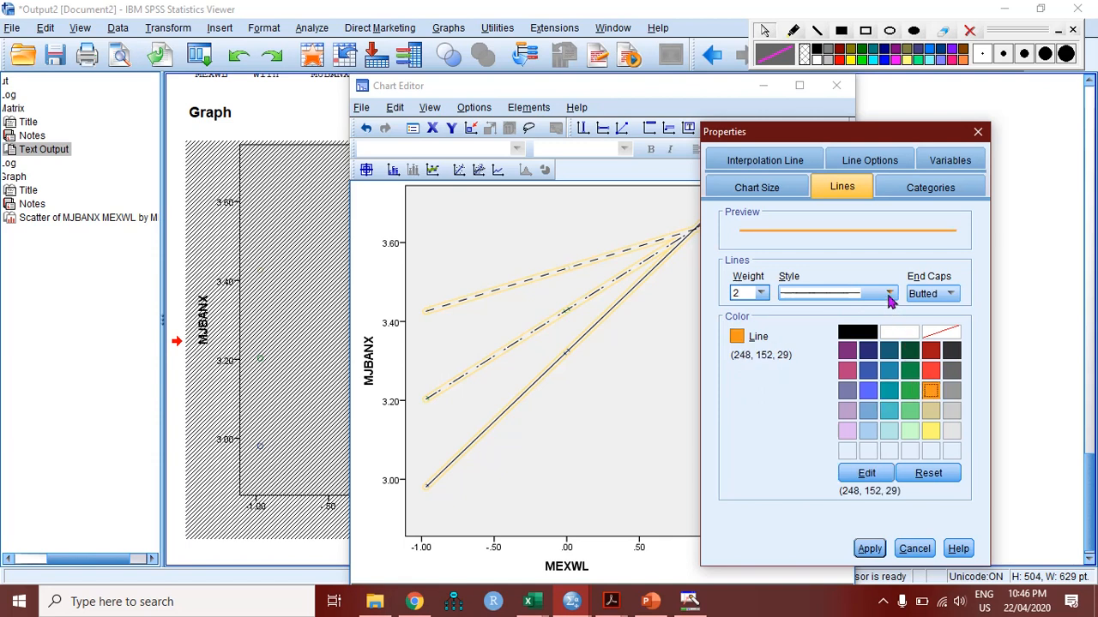
click(870, 549)
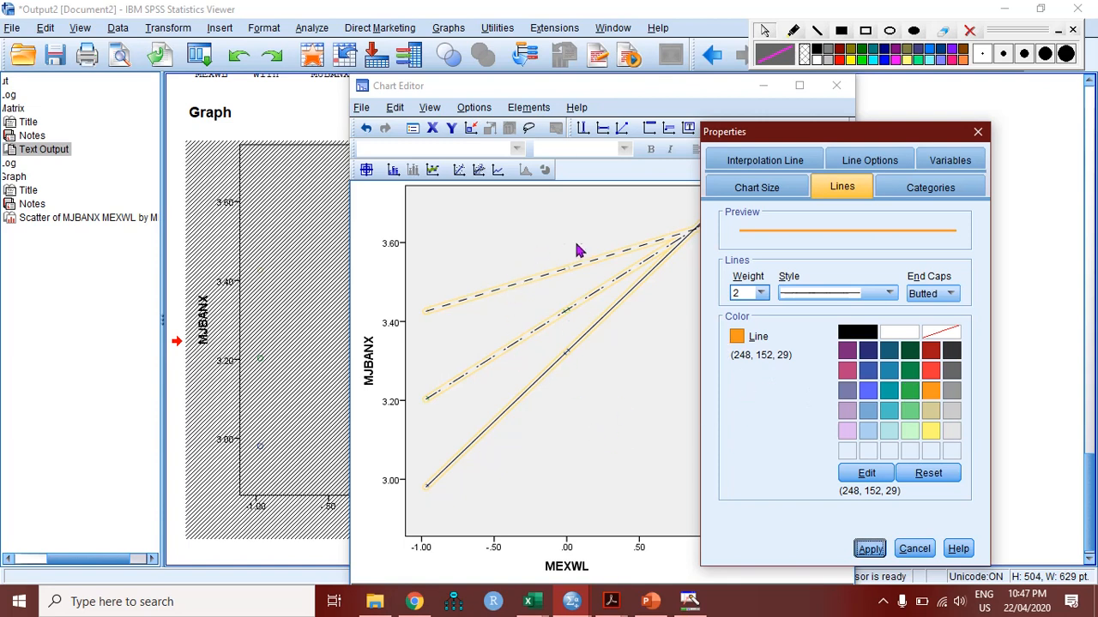
click(869, 549)
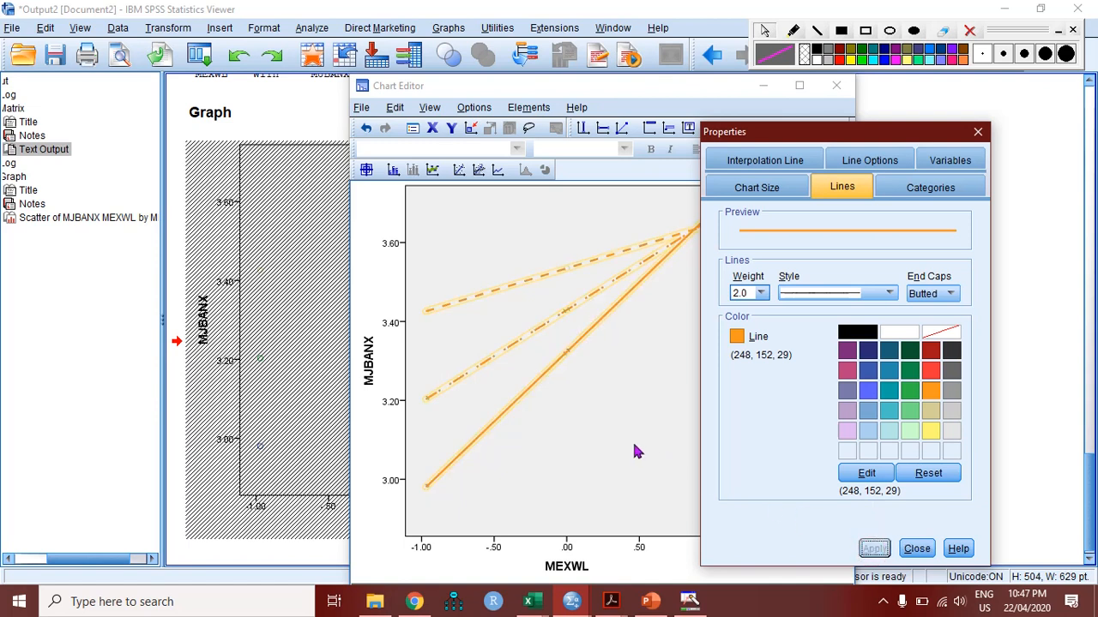
click(909, 551)
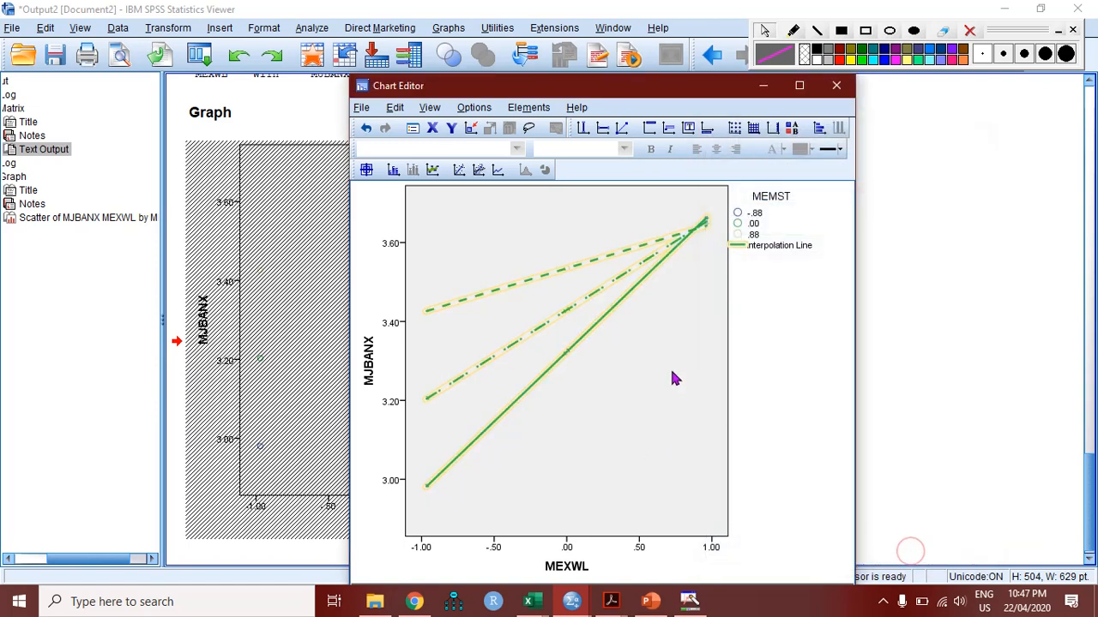
click(836, 86)
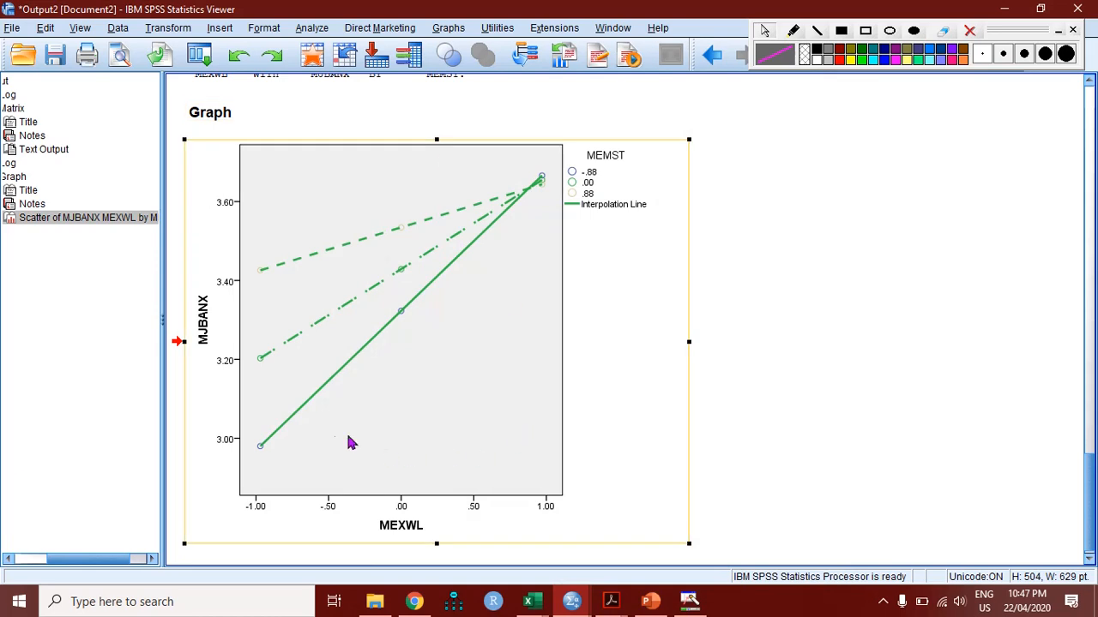
Switch to the Untitled6 data file holding the MEXWL, MEMST and MJBANX plot values
click(574, 603)
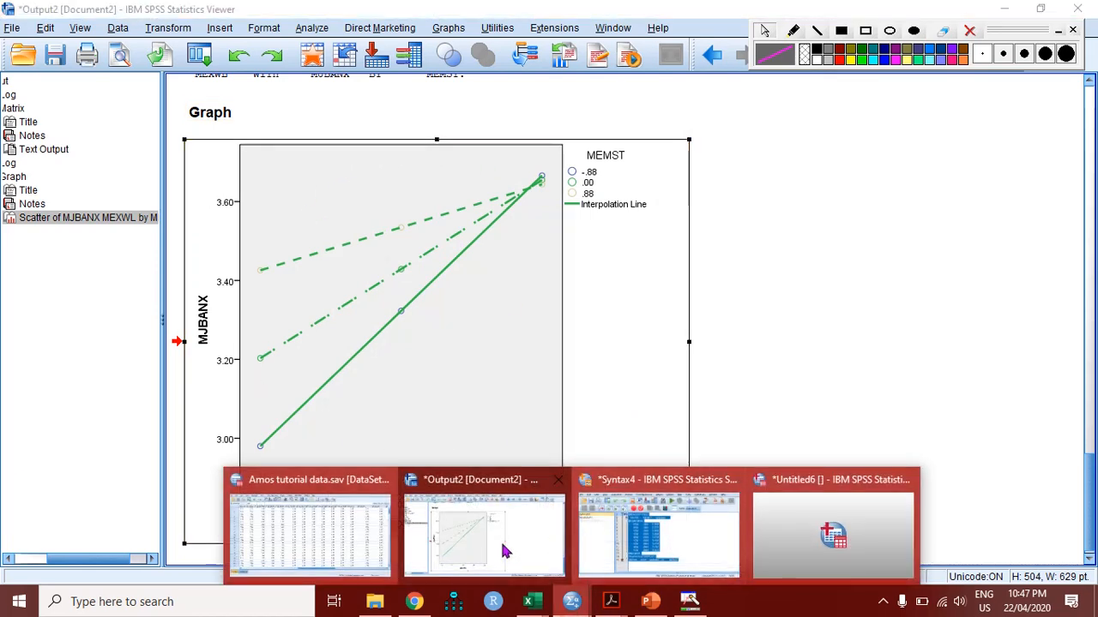
mouse_move(691, 542)
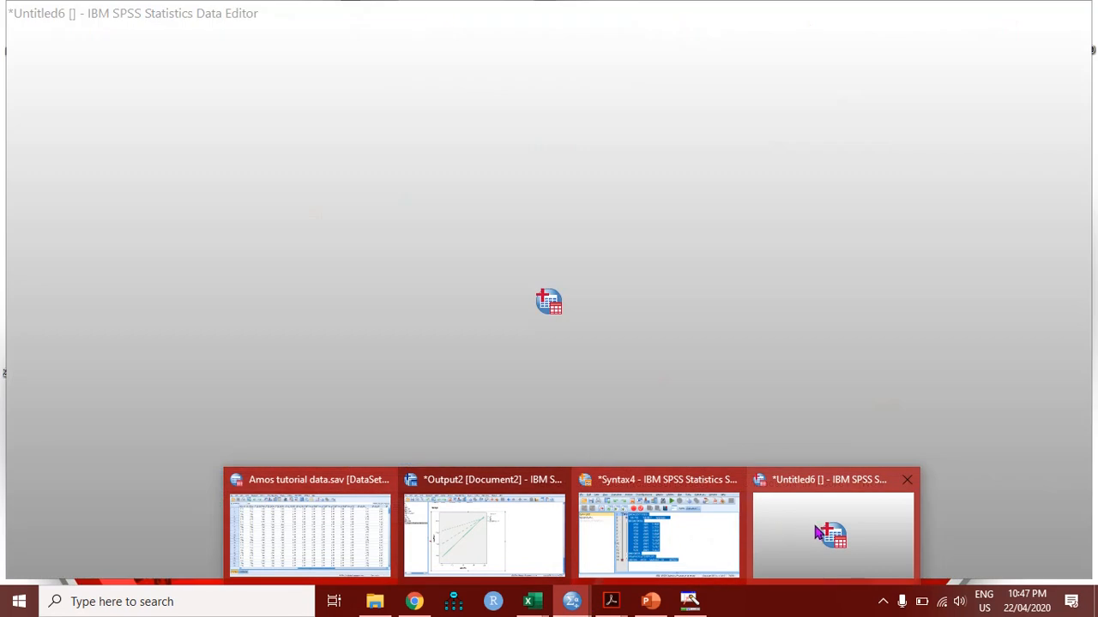
click(820, 532)
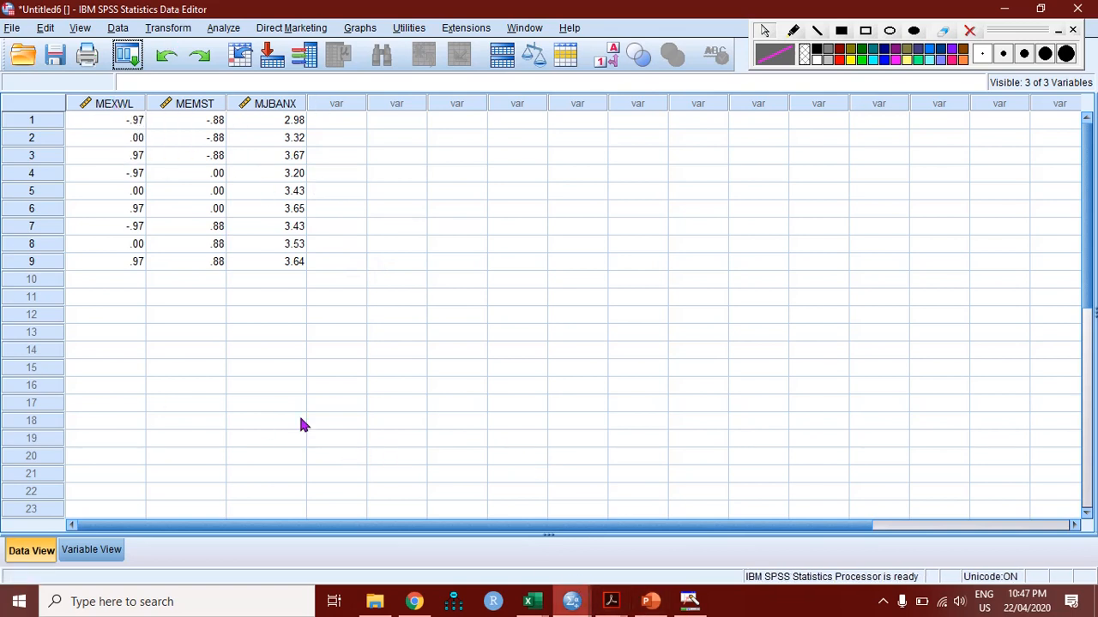
Switch to the Output2 document and examine the three MEMST lines in the scatterplot of MJBANX against MEXWL
mouse_move(574, 607)
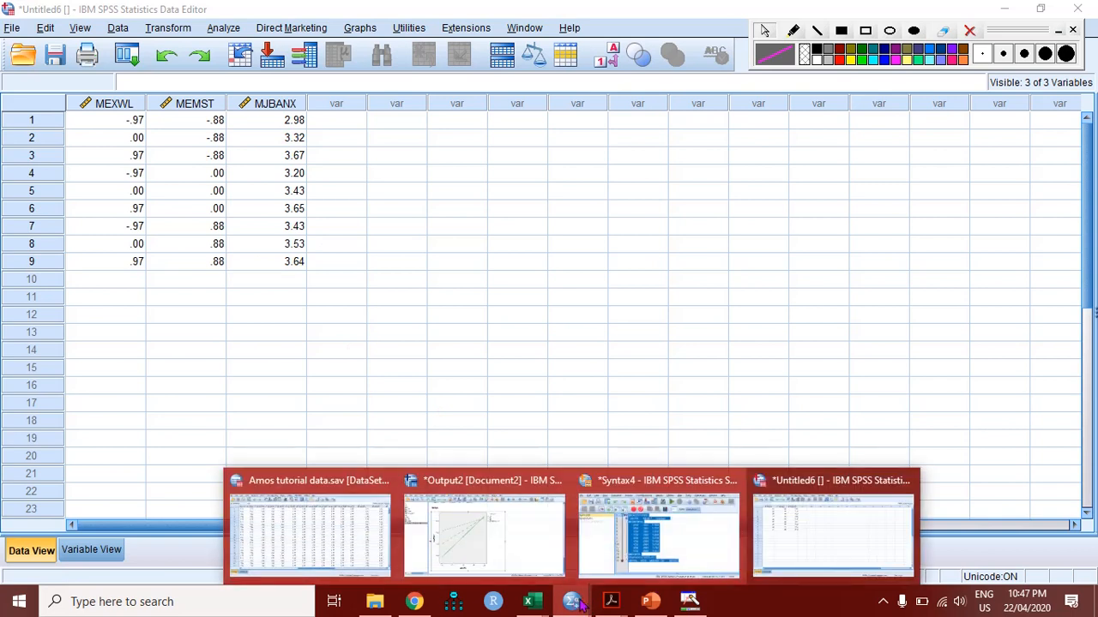
click(529, 552)
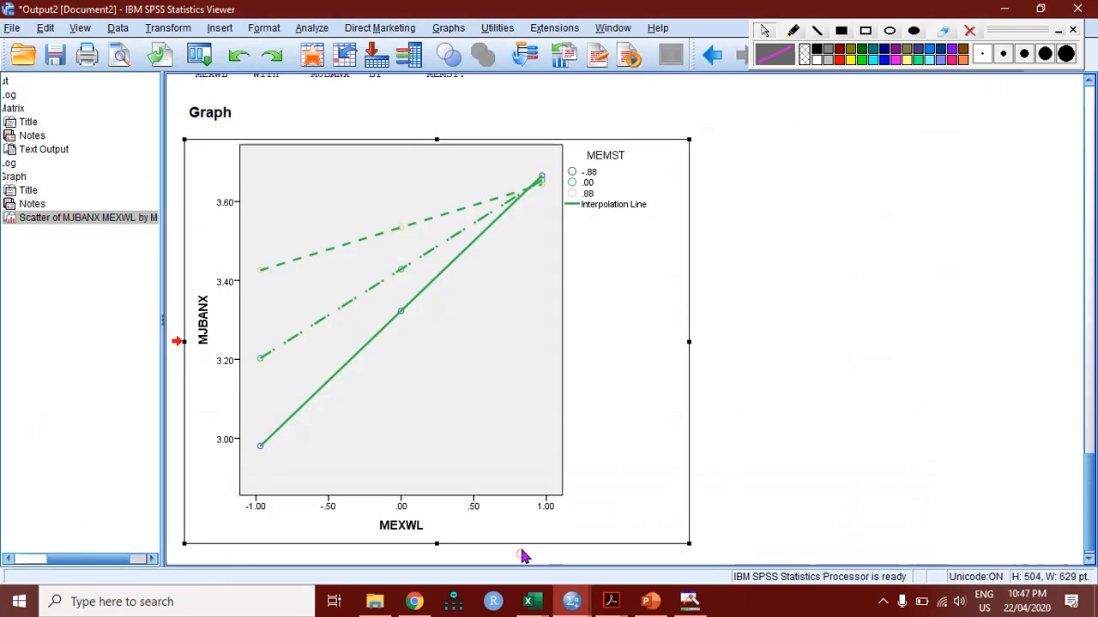
click(1091, 81)
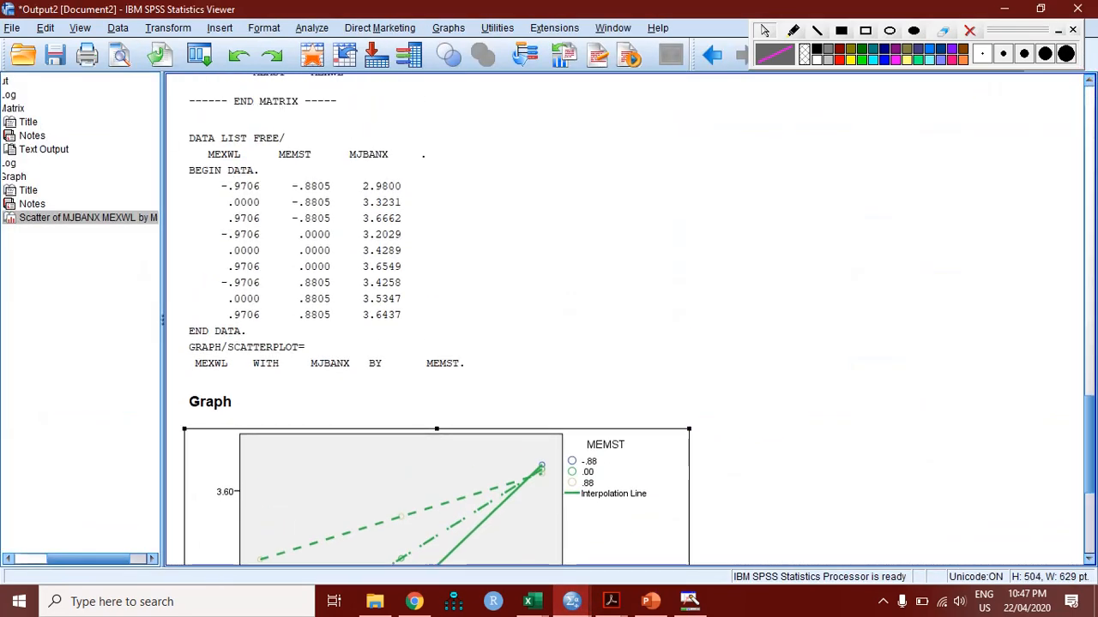
drag(1092, 443, 1093, 502)
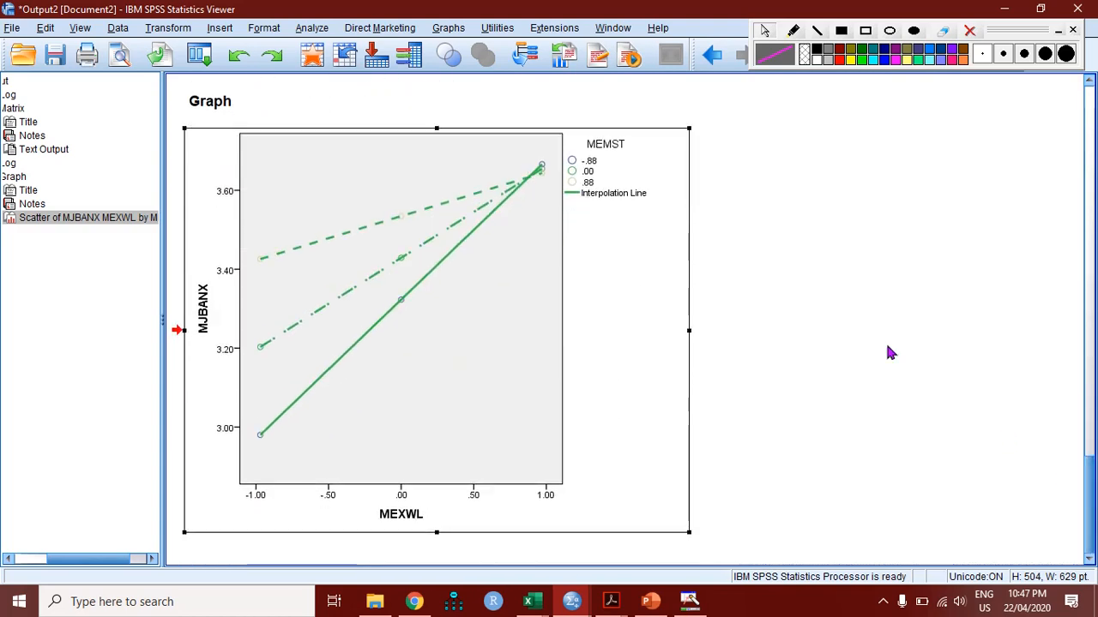
click(249, 151)
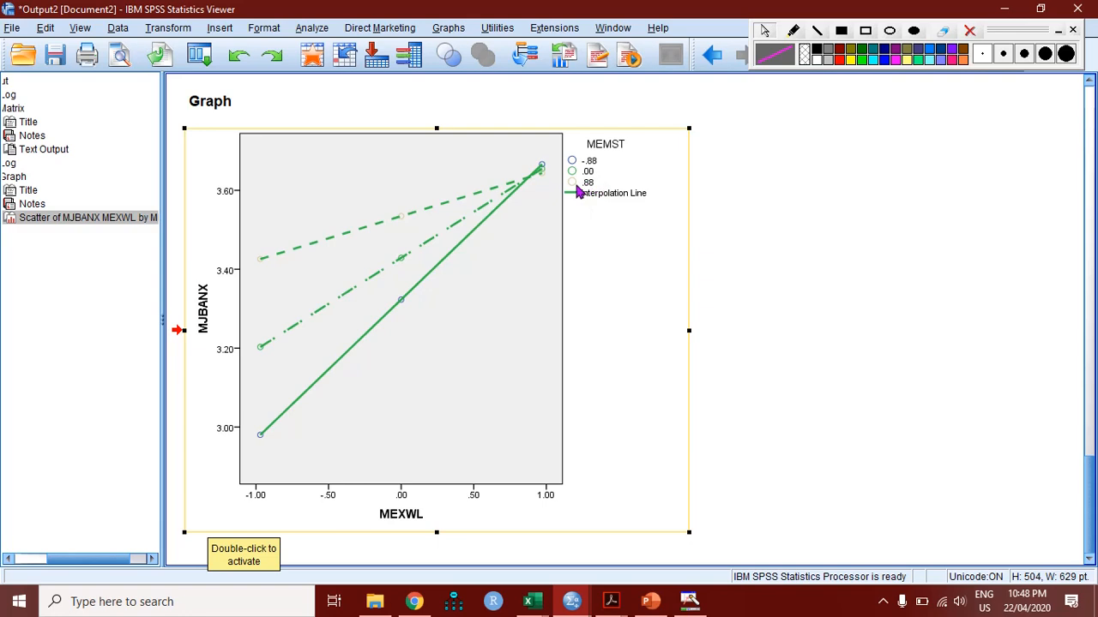
click(321, 241)
click(347, 296)
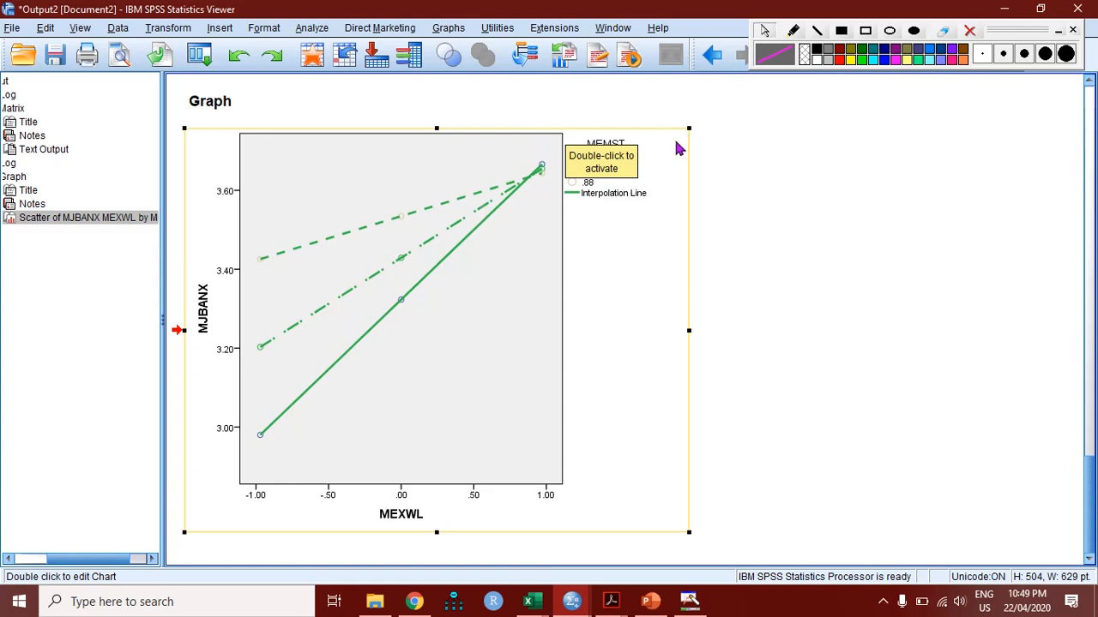
click(674, 170)
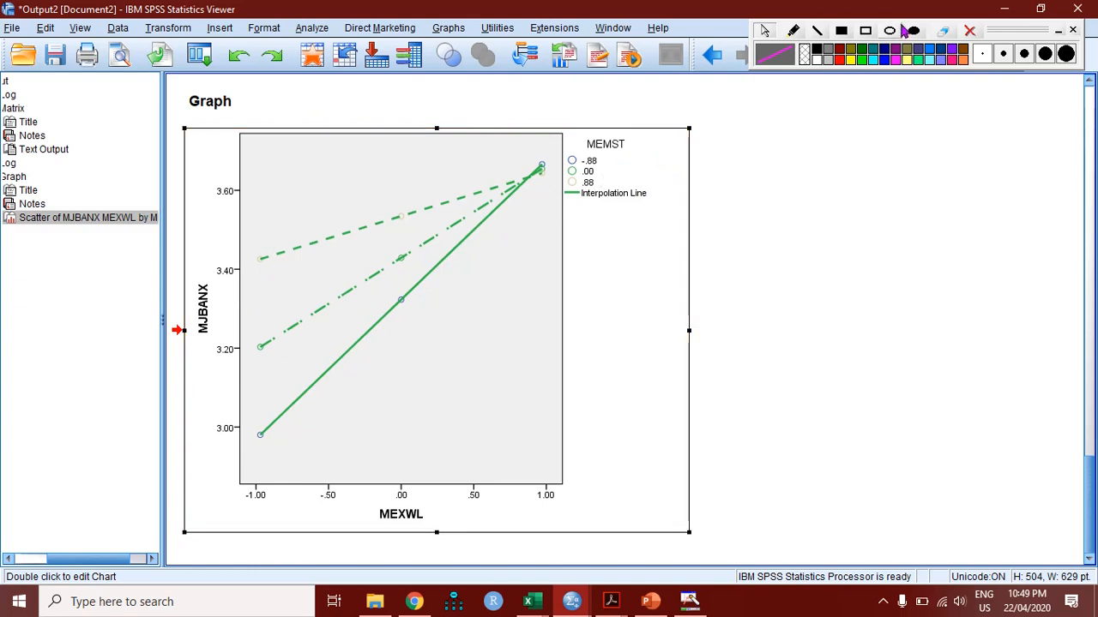
Outline the three points at low MEXWL and circle those at high MEXWL with the annotation pen, and clear the markings
click(793, 31)
mouse_move(253, 225)
mouse_down()
mouse_move(251, 377)
mouse_move(274, 435)
mouse_move(278, 229)
mouse_move(254, 224)
mouse_up()
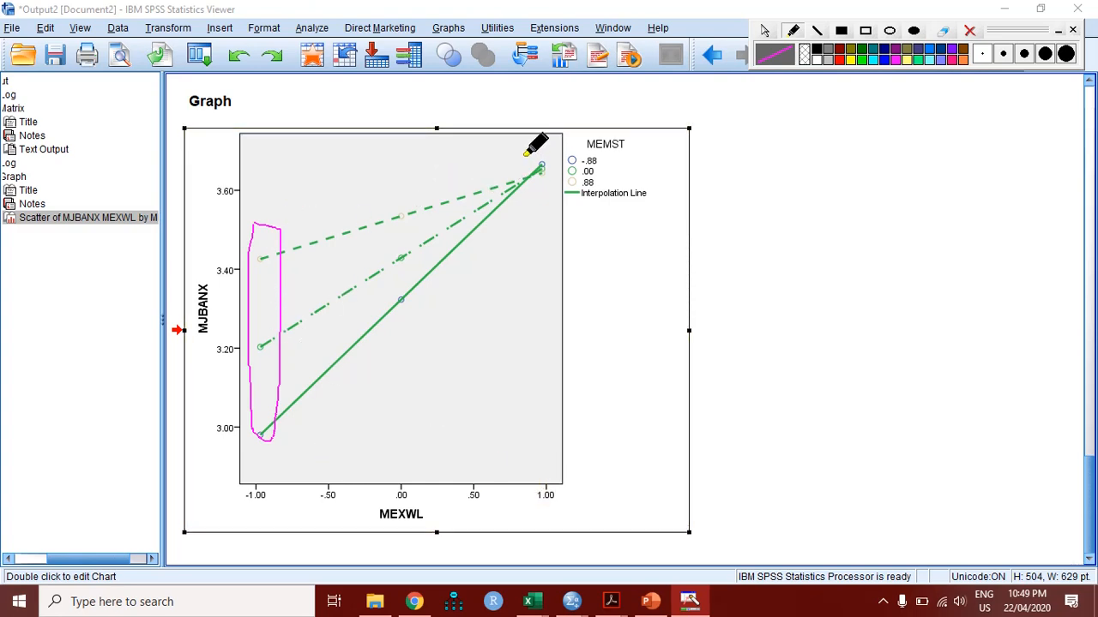
mouse_move(522, 154)
mouse_down()
mouse_move(498, 172)
mouse_move(512, 217)
mouse_move(562, 199)
mouse_move(566, 159)
mouse_move(522, 147)
mouse_move(502, 156)
mouse_up()
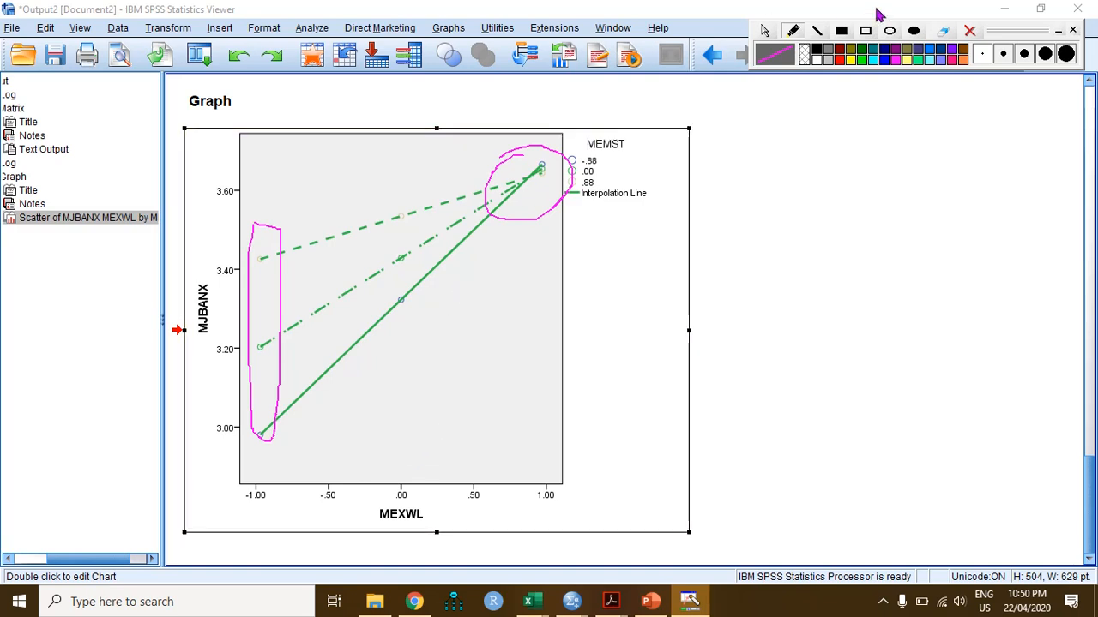
click(970, 31)
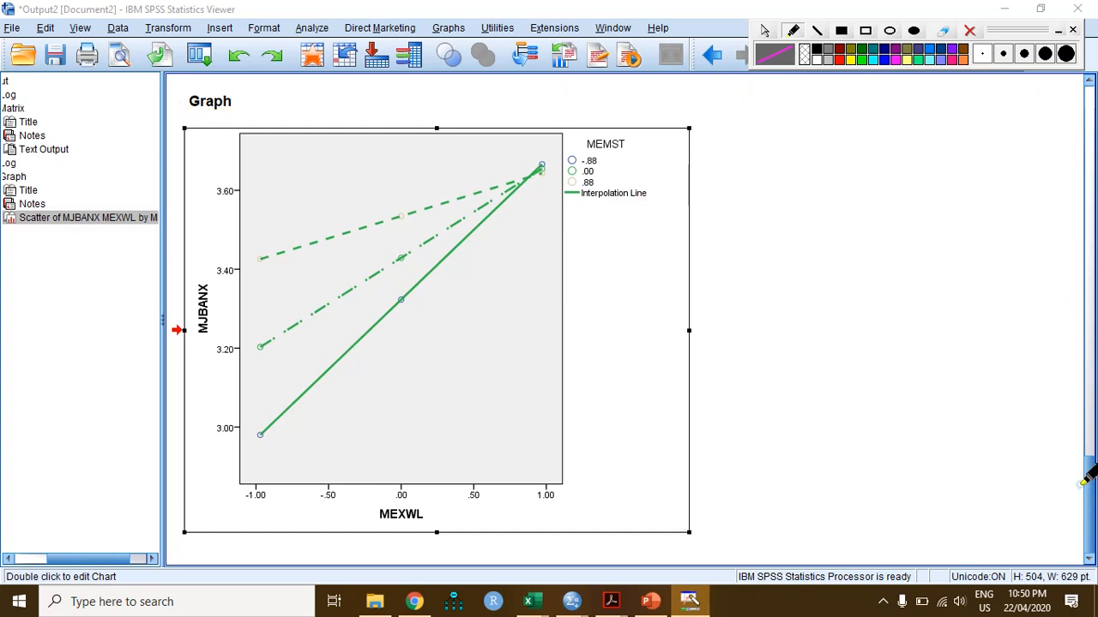
Compare the model coefficients and conditional effects in the PROCESS output with the Statistical Diagram slide in PowerPoint
drag(1085, 480, 1086, 343)
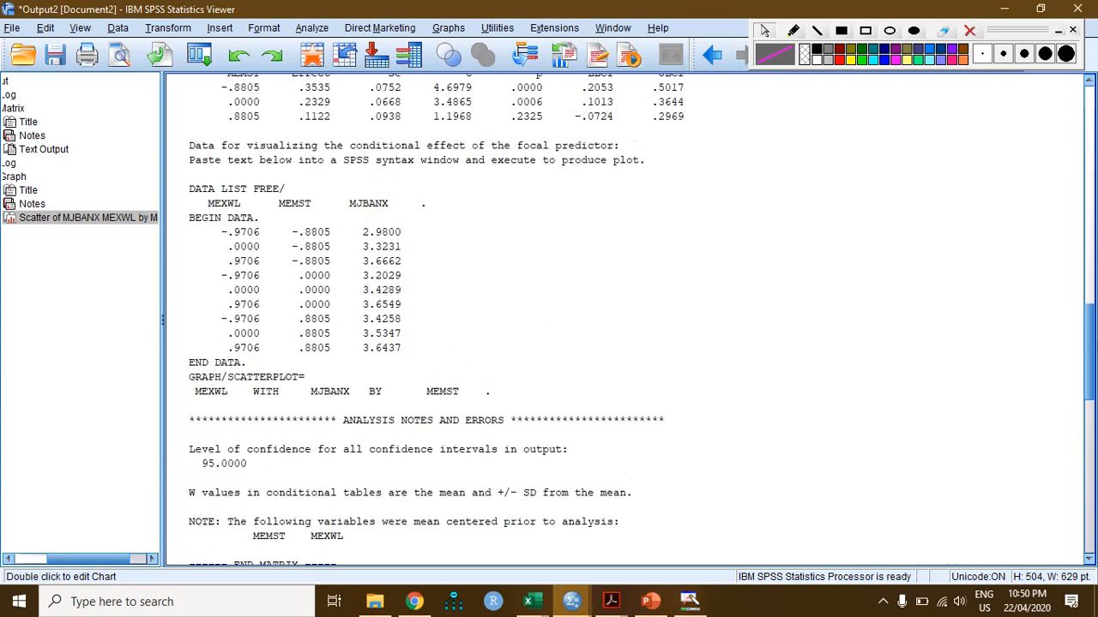
scroll(626, 317, up, 8)
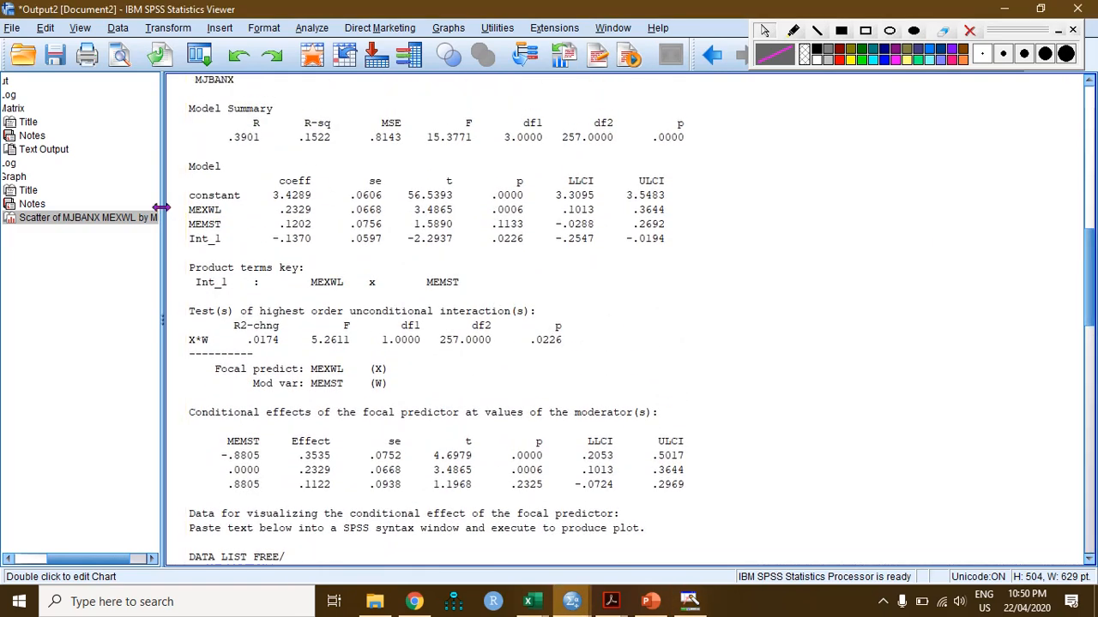
click(650, 601)
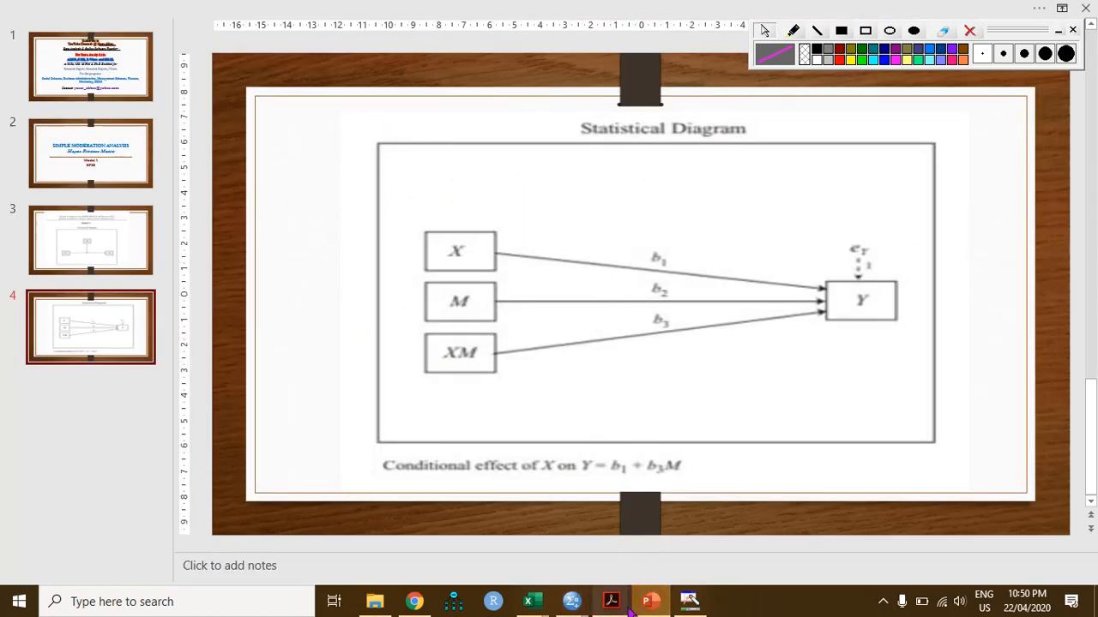
mouse_move(571, 602)
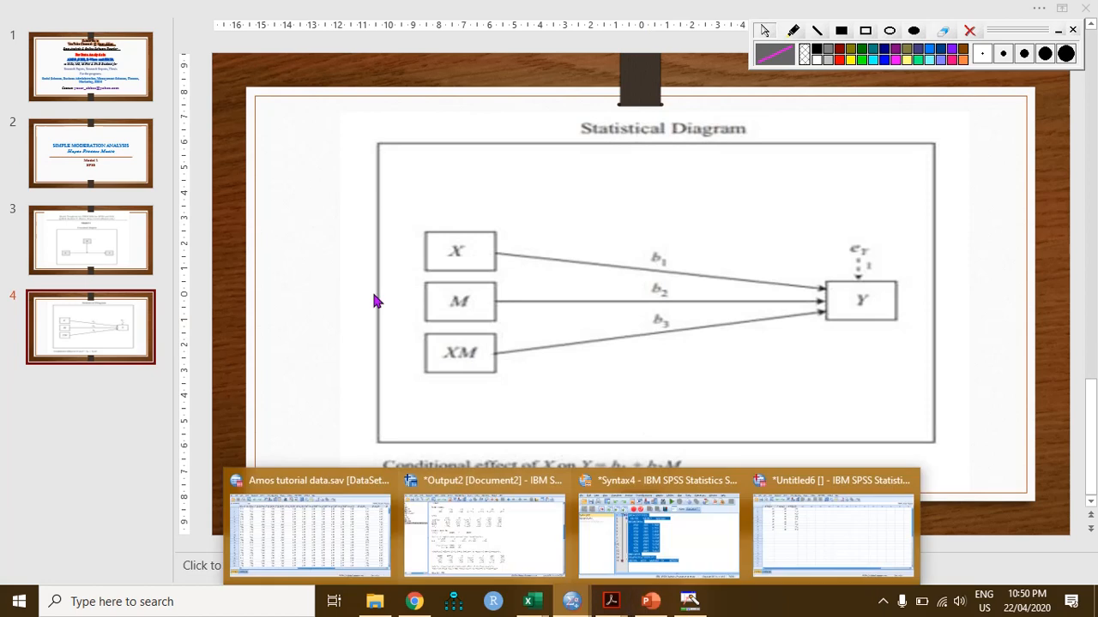
click(515, 536)
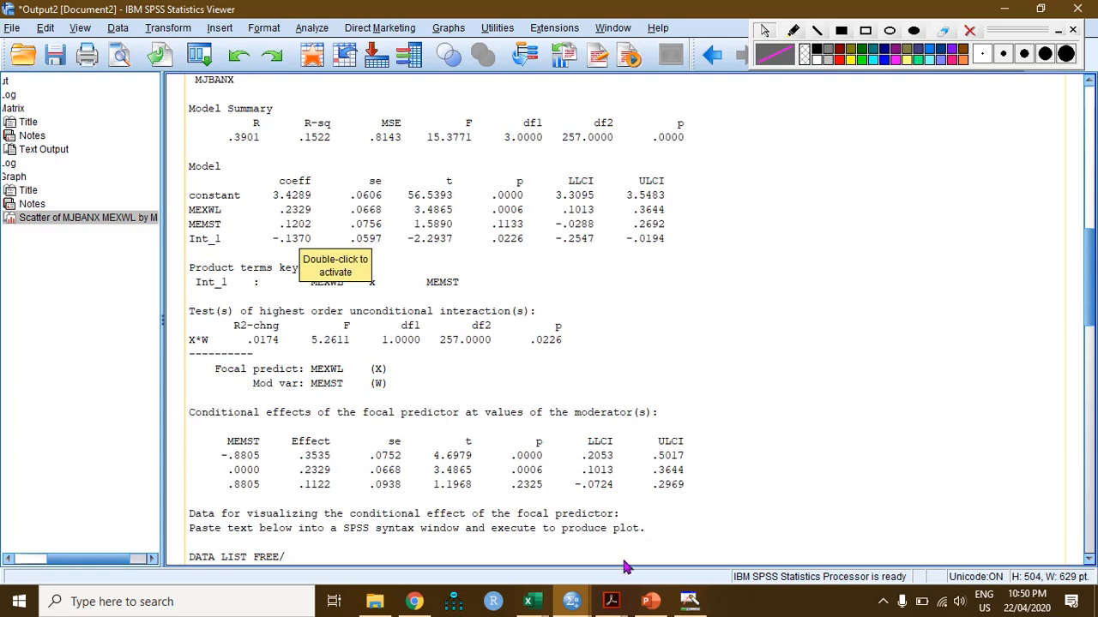
mouse_move(649, 605)
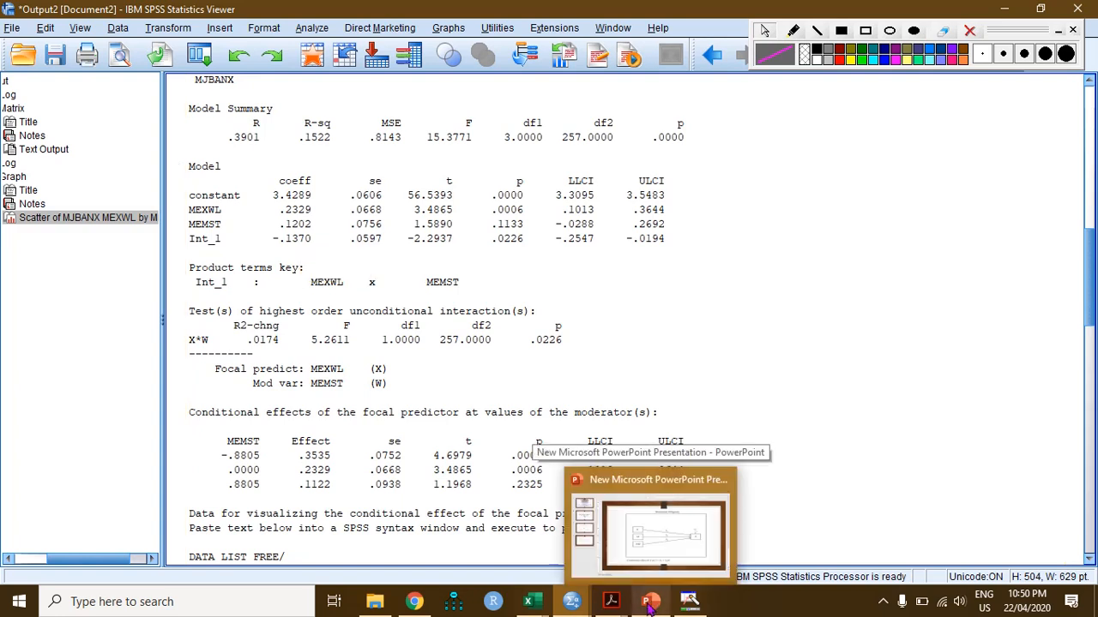